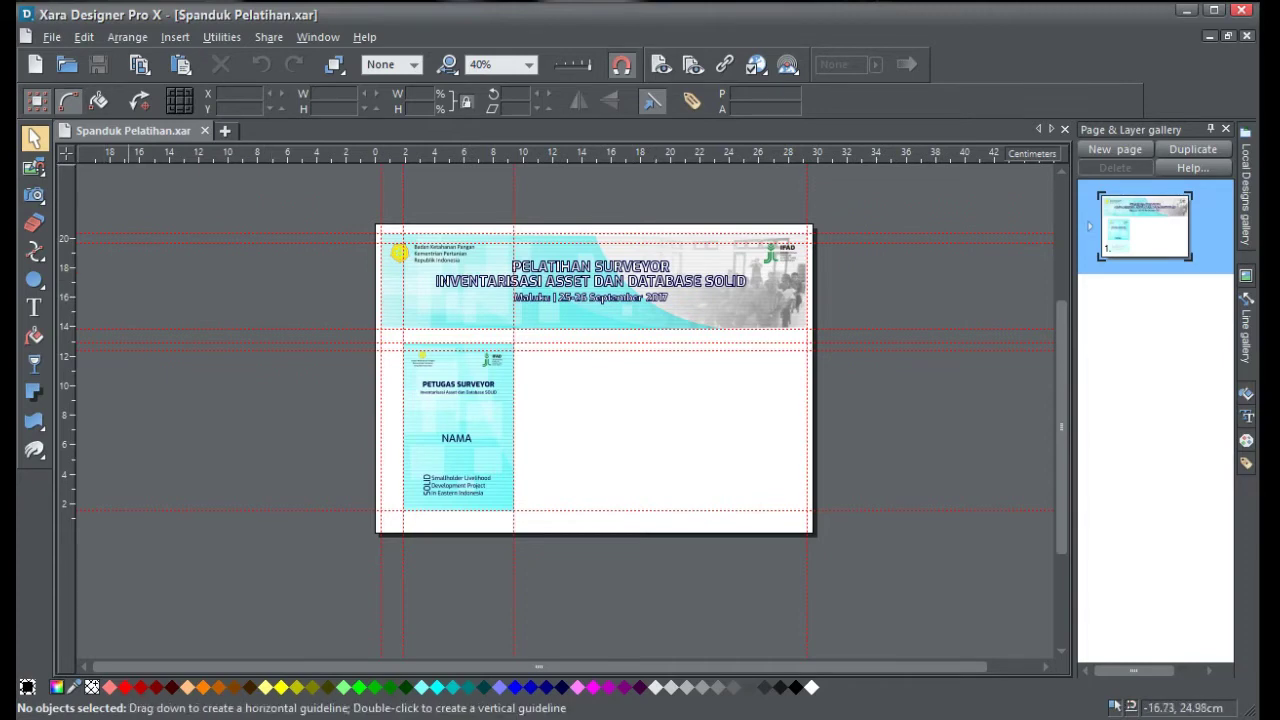
Create a new document and set its page size to A4 landscape.
click(35, 64)
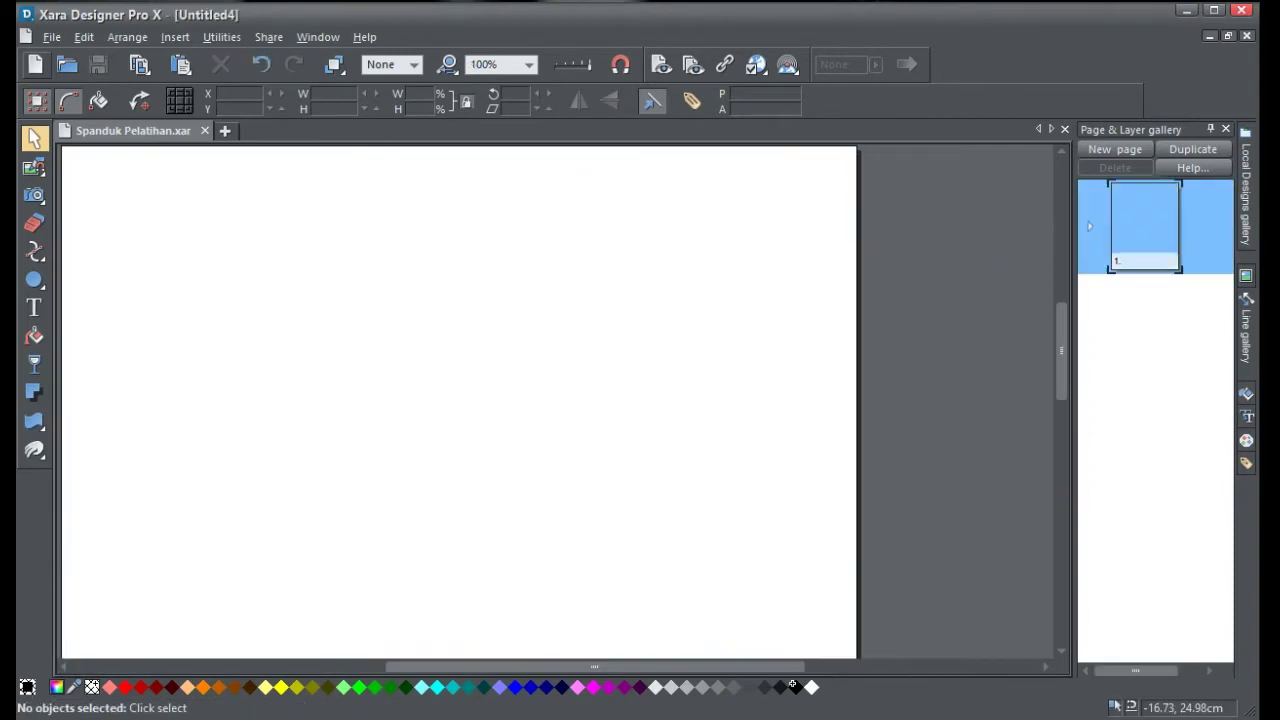
right_click(350, 268)
click(404, 554)
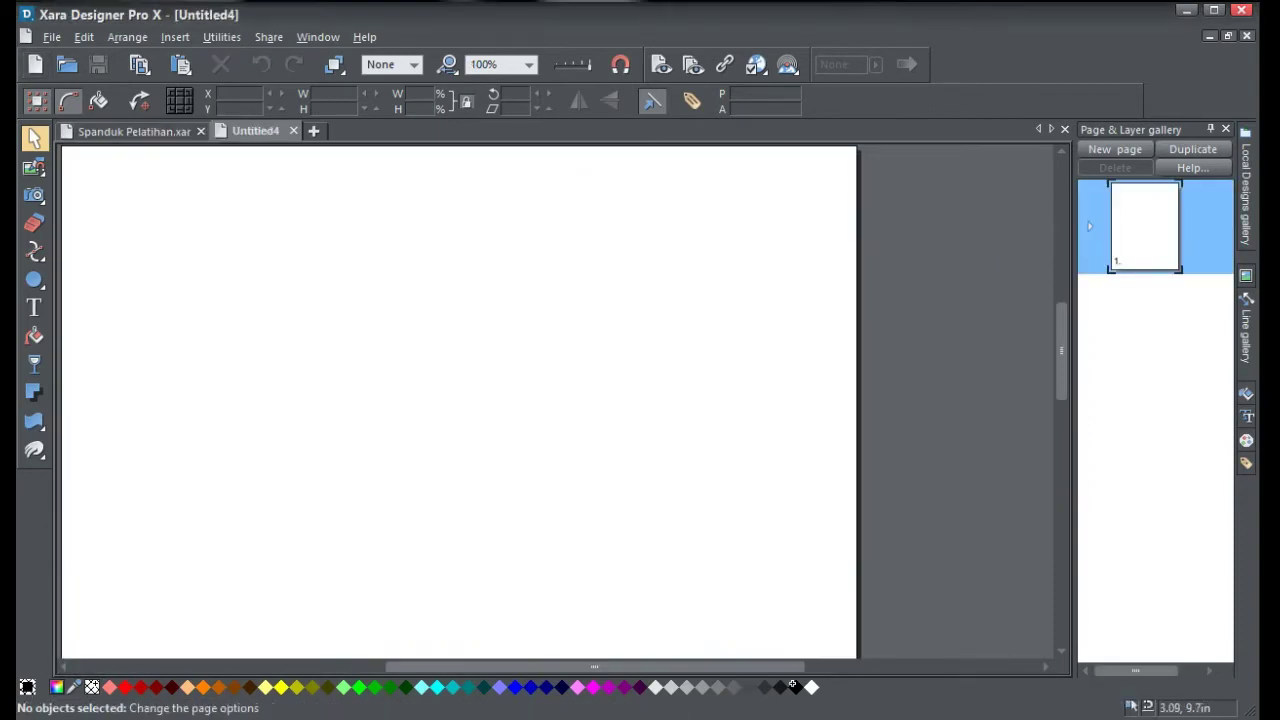
click(640, 309)
click(640, 389)
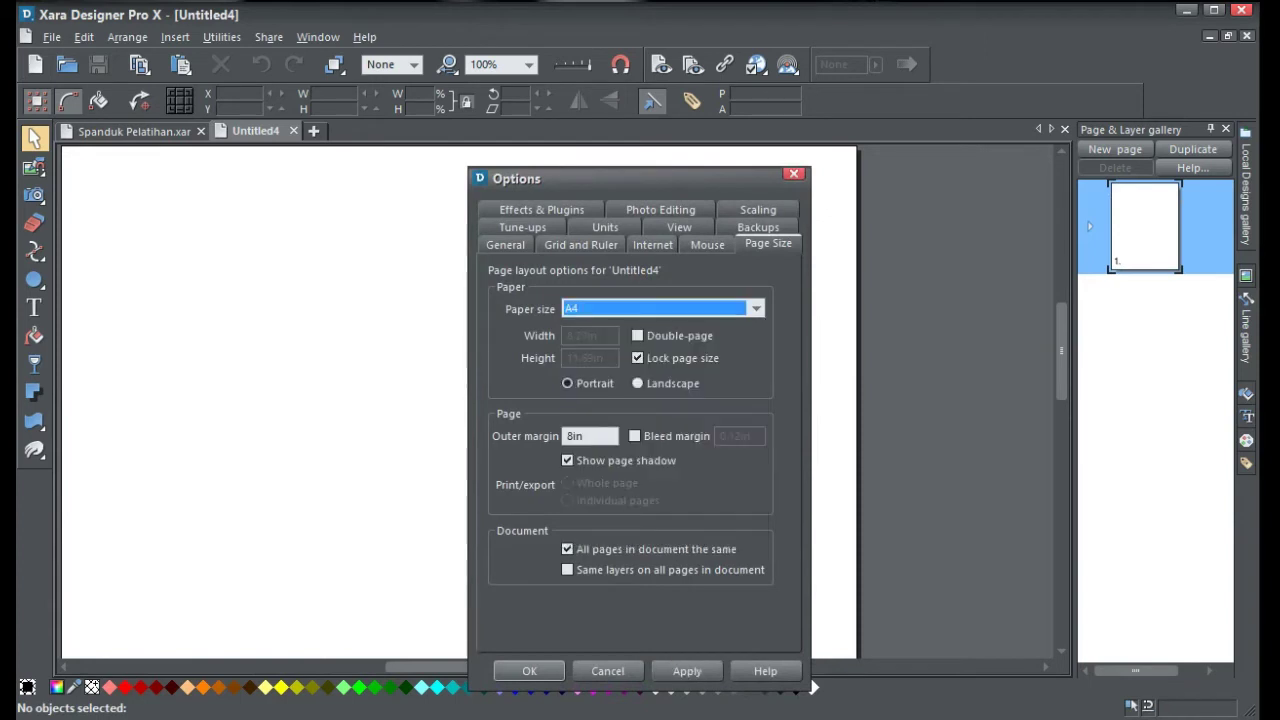
click(640, 384)
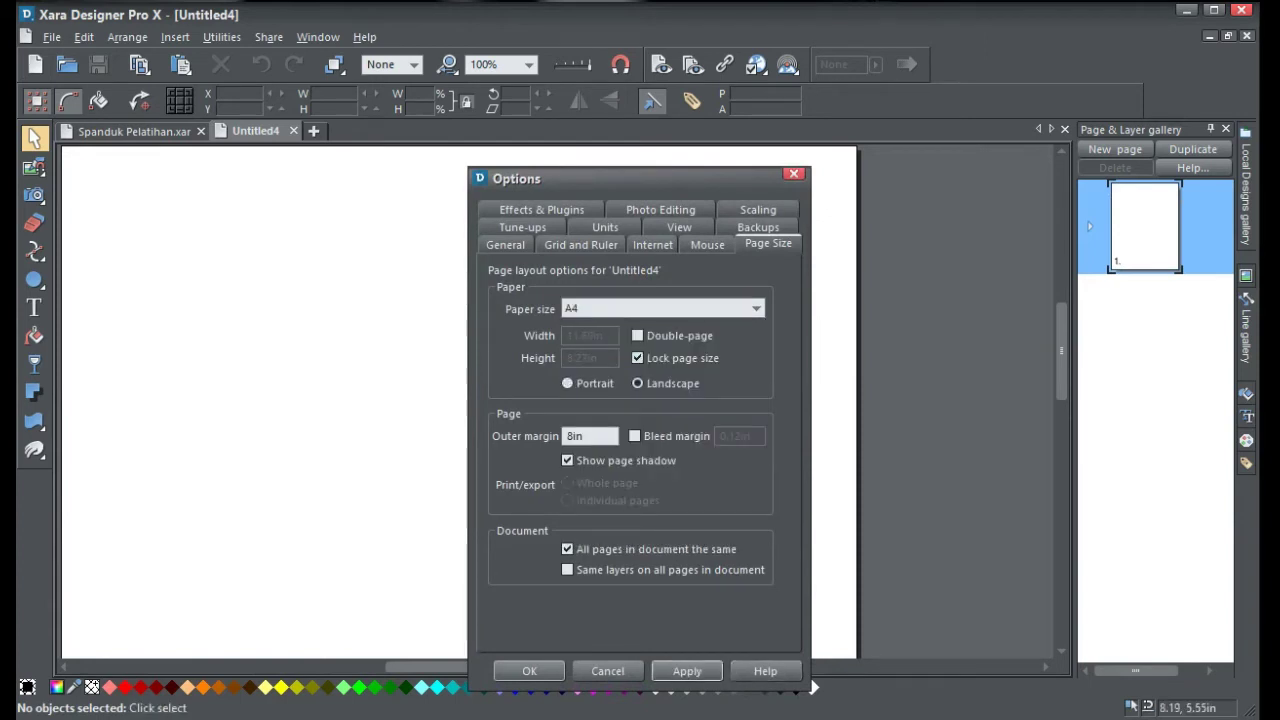
click(687, 671)
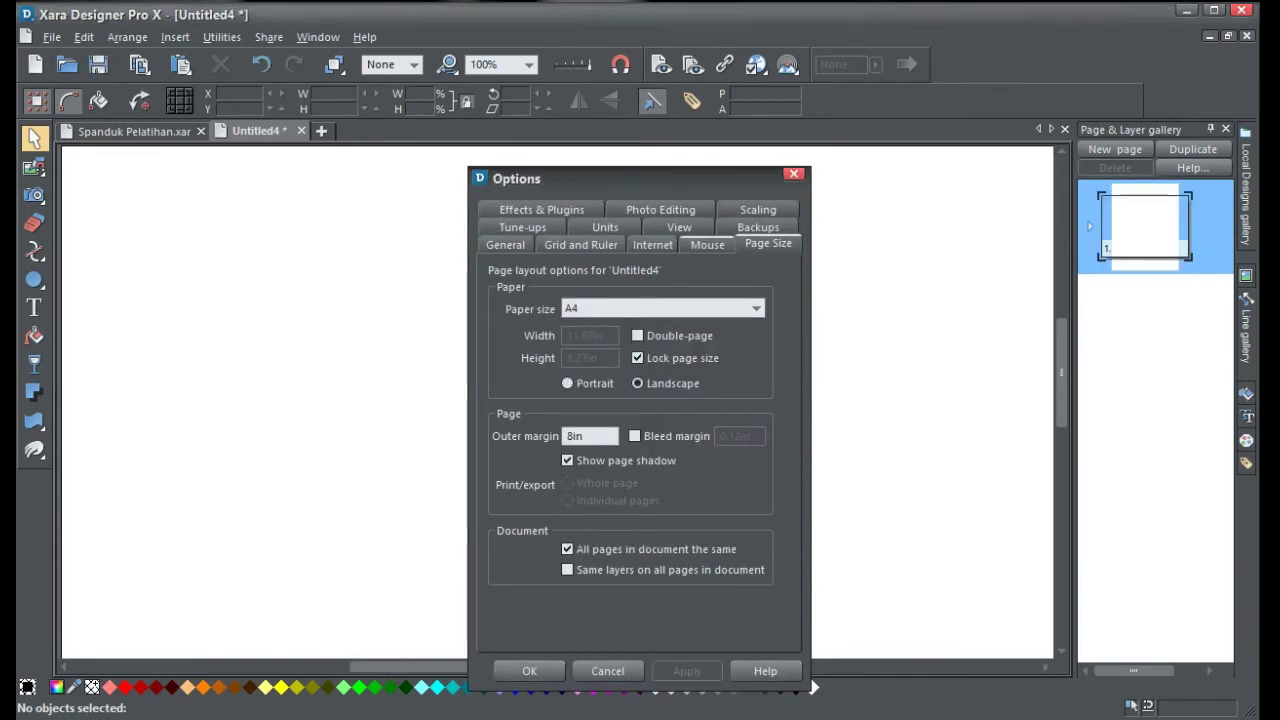
Set the document's default page units to centimeters.
click(664, 313)
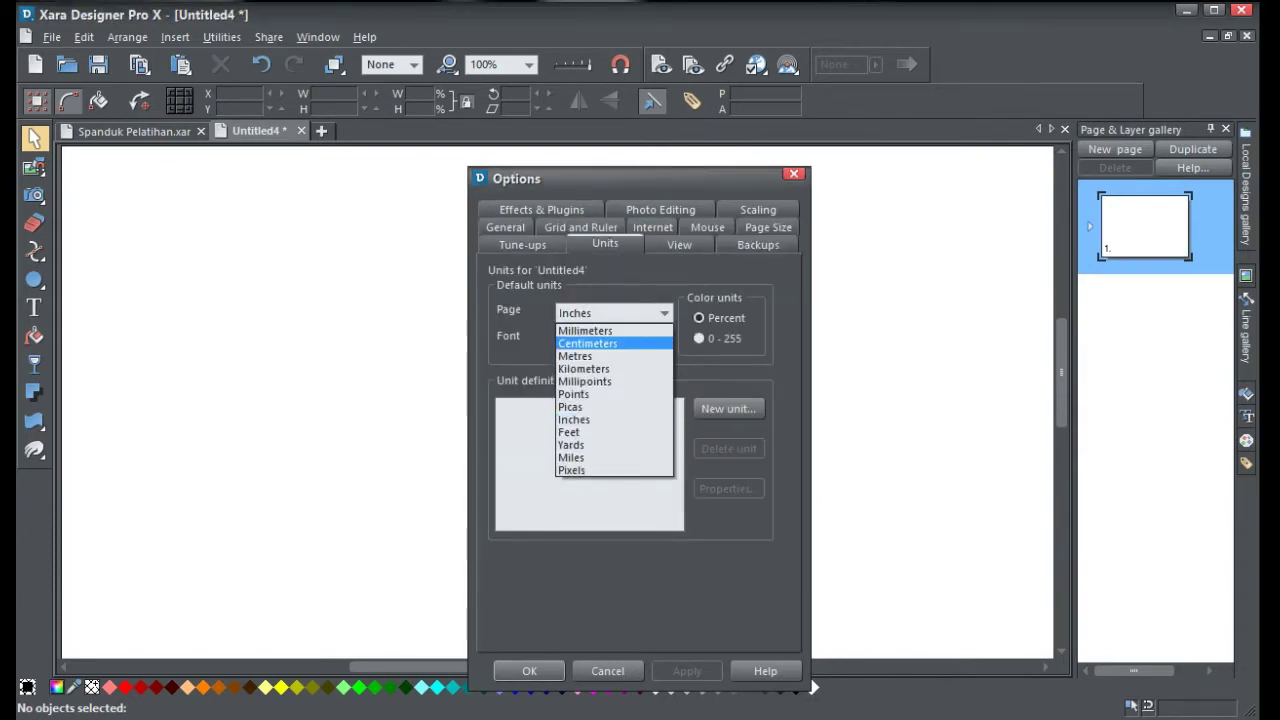
click(654, 342)
click(687, 671)
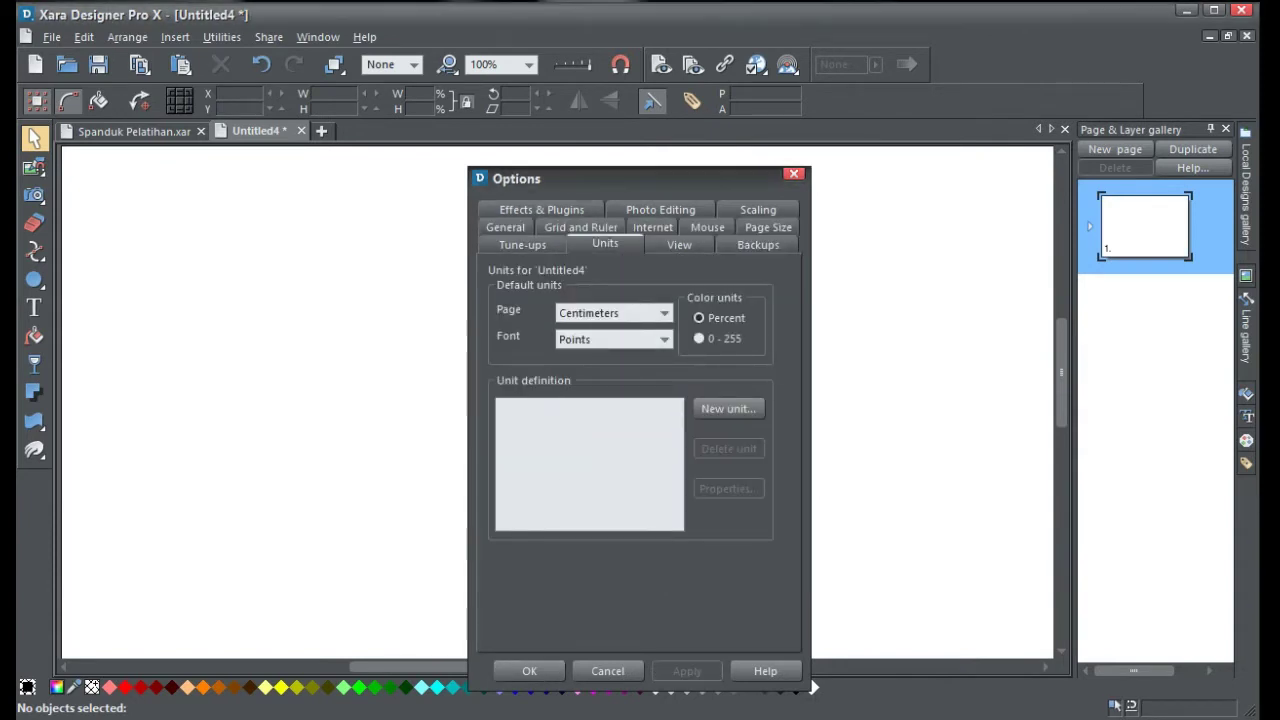
Set the grid and ruler major spacing to 1cm with 1 subdivision, and close the options.
click(581, 227)
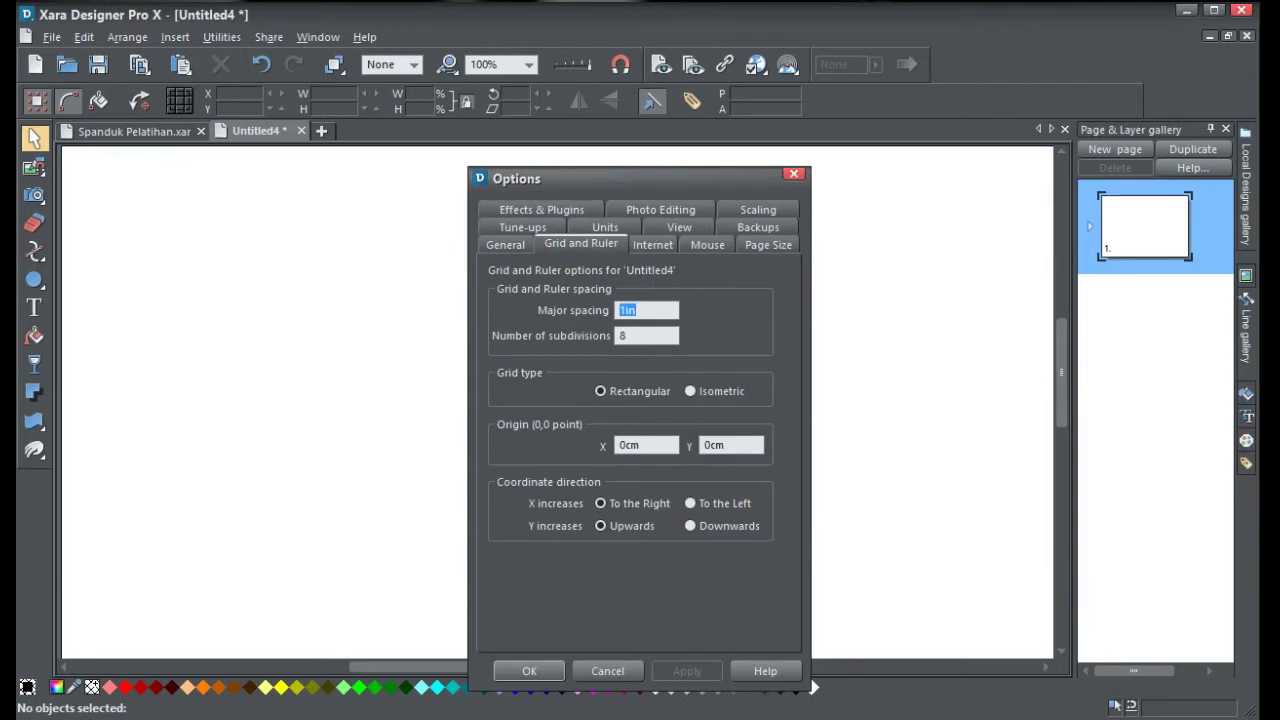
text(1cm)
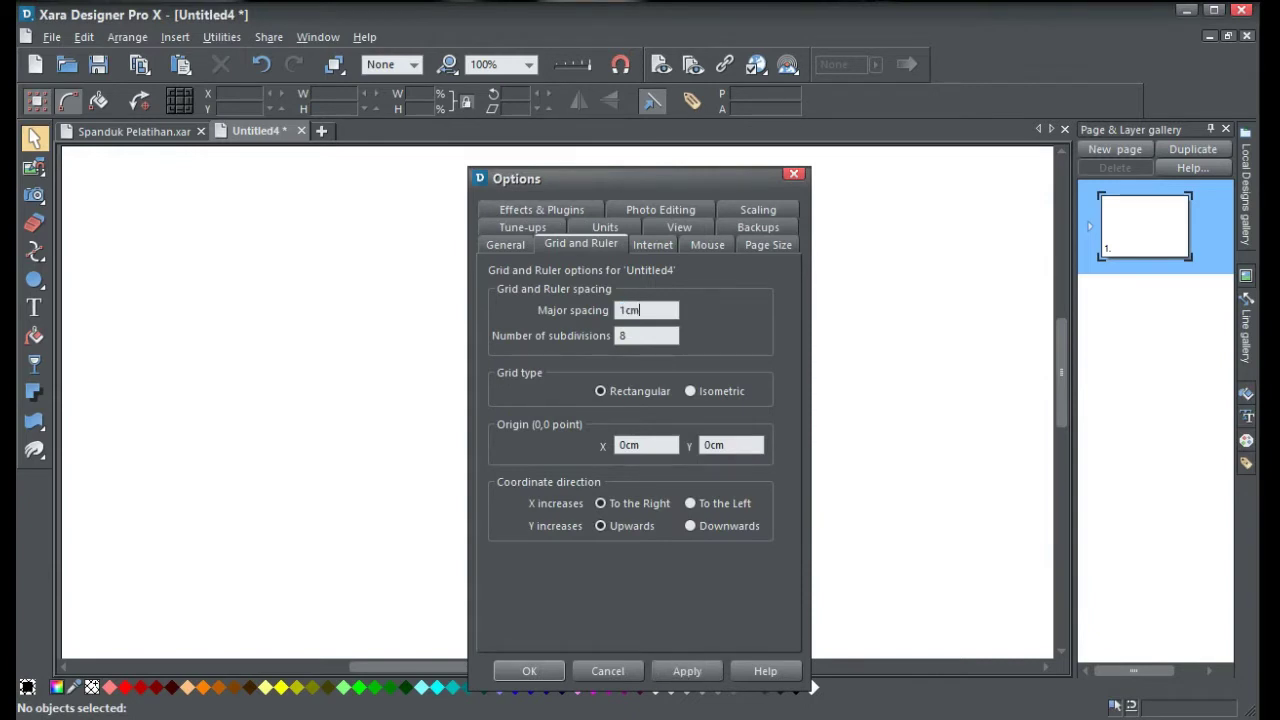
key(Tab)
text(1)
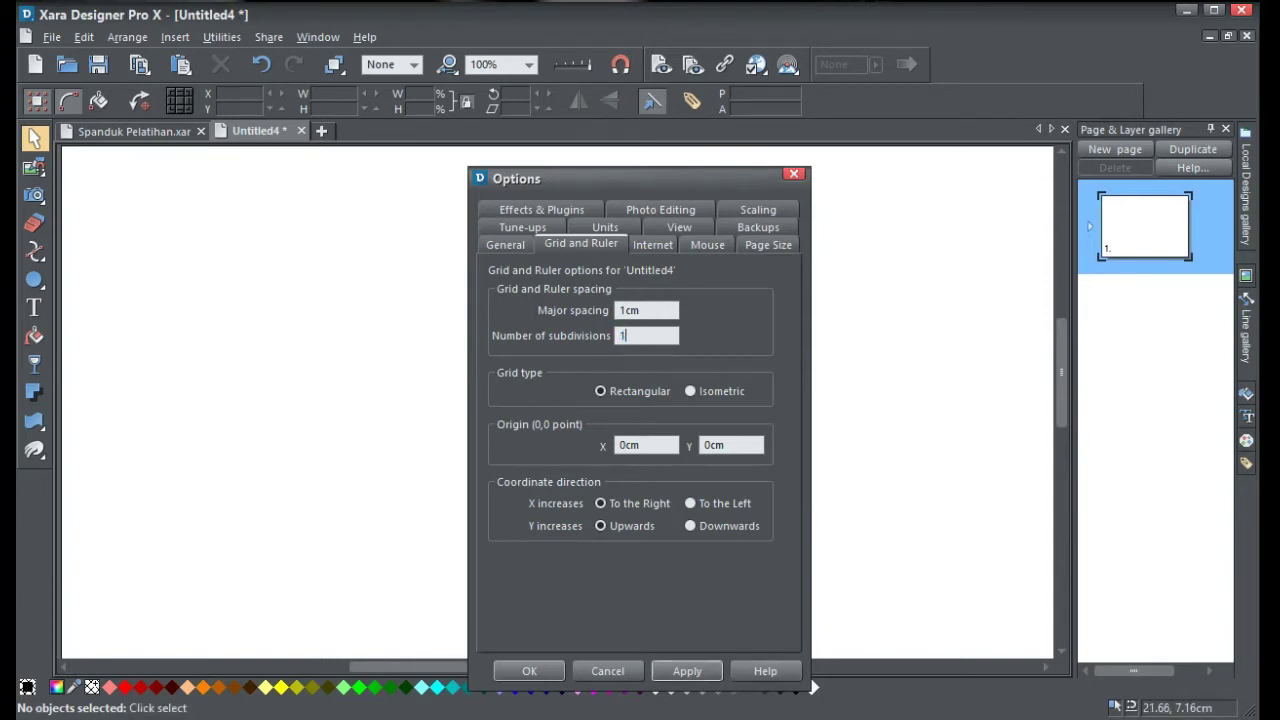
click(687, 671)
key(Return)
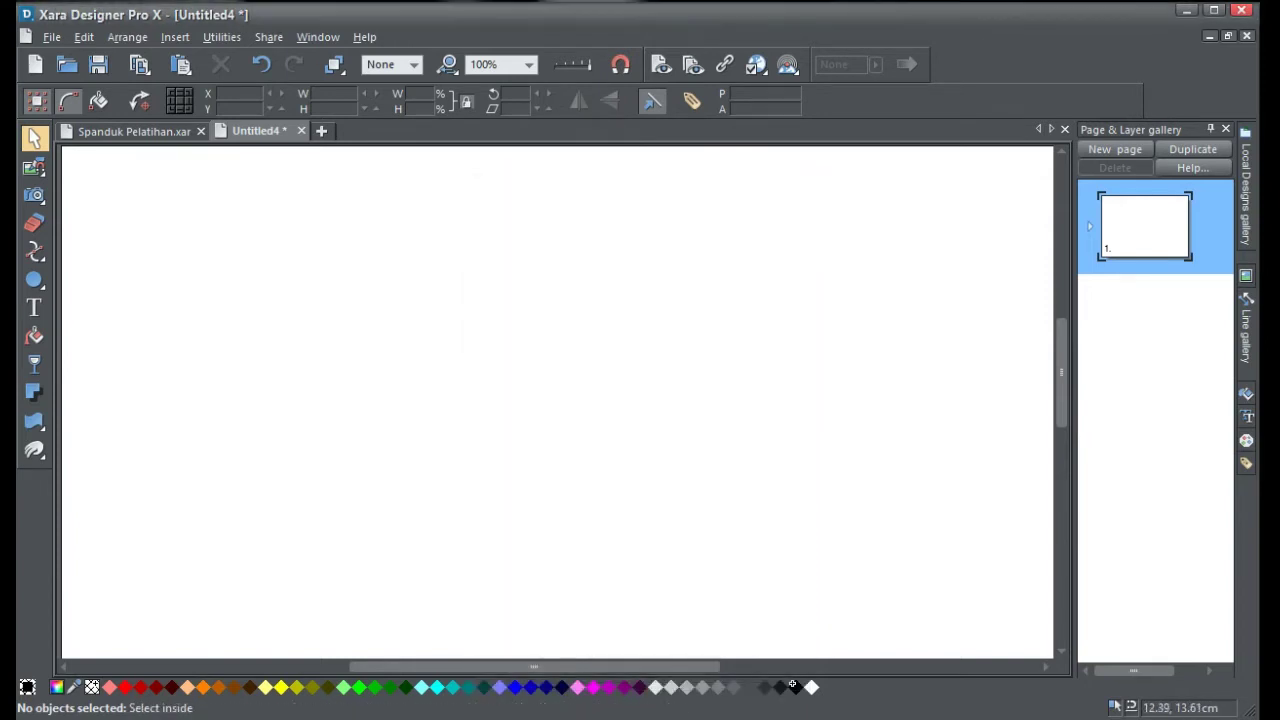
Show the rulers around the drawing area of the new document.
key(ctrl+l)
scroll(539, 356, down, 4)
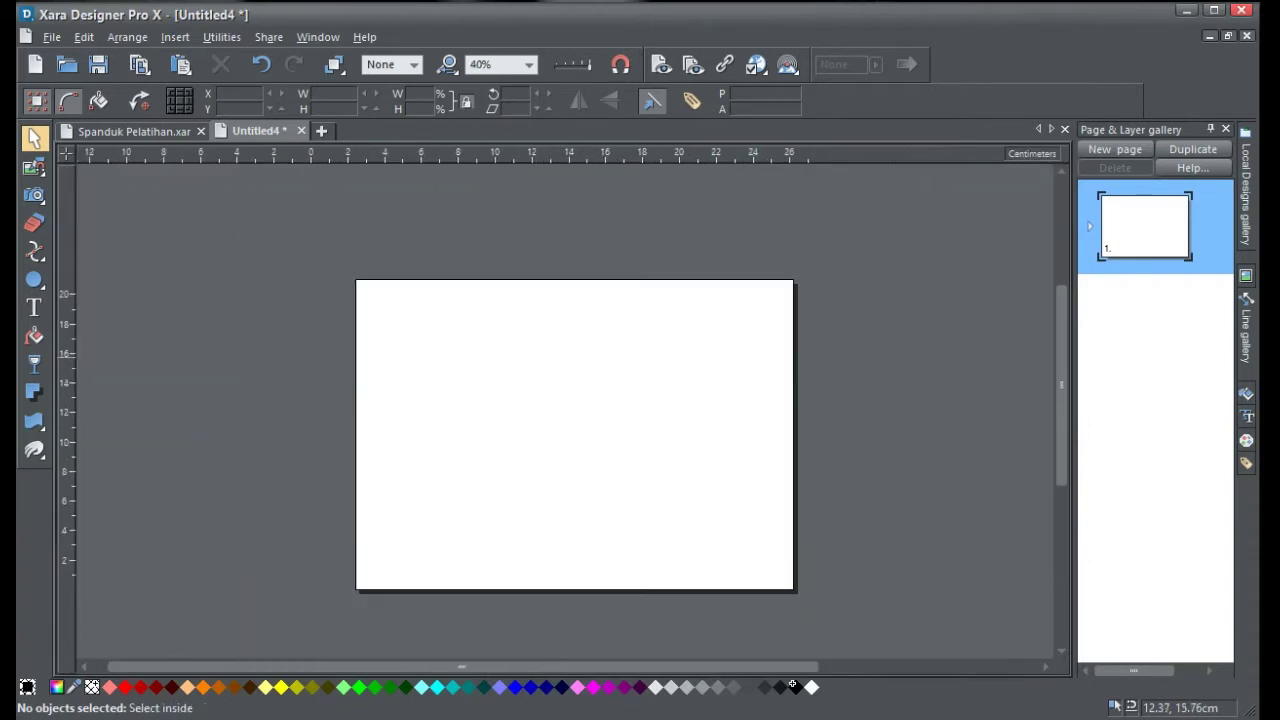
scroll(539, 356, up, 1)
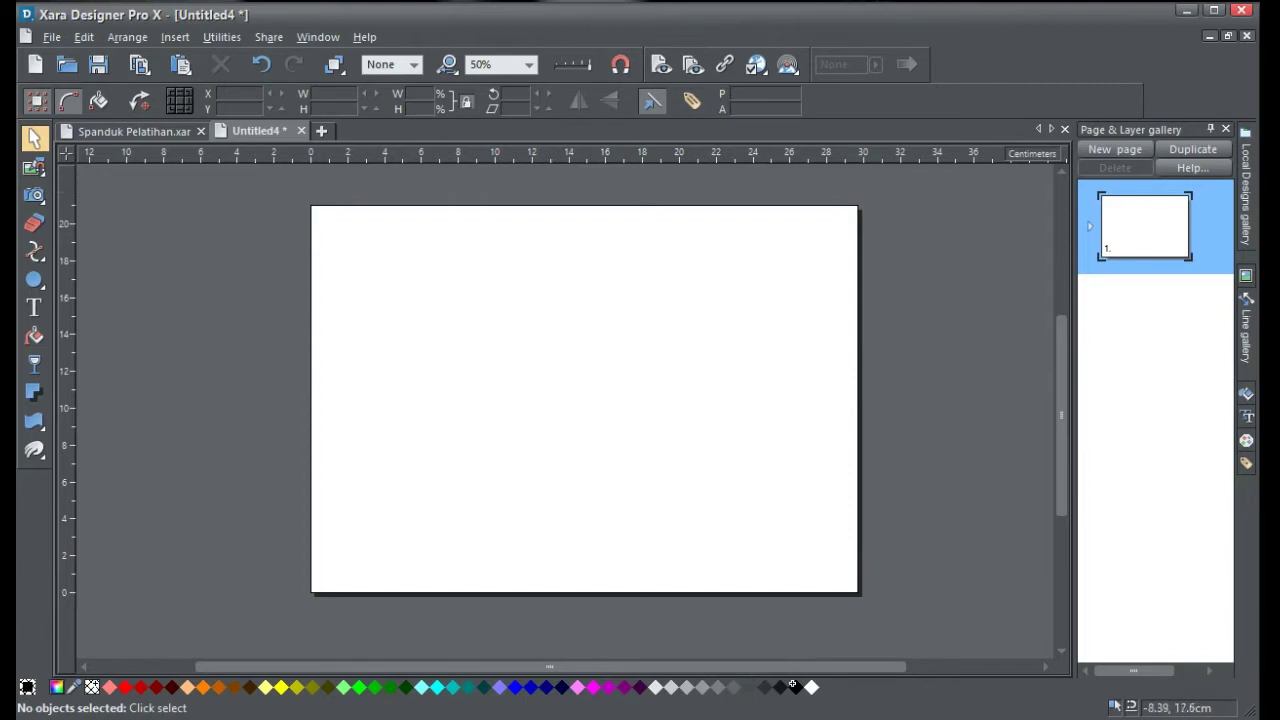
Draw a black rectangle about 12.4 cm wide and 3.7 cm high near the middle of the page.
click(104, 280)
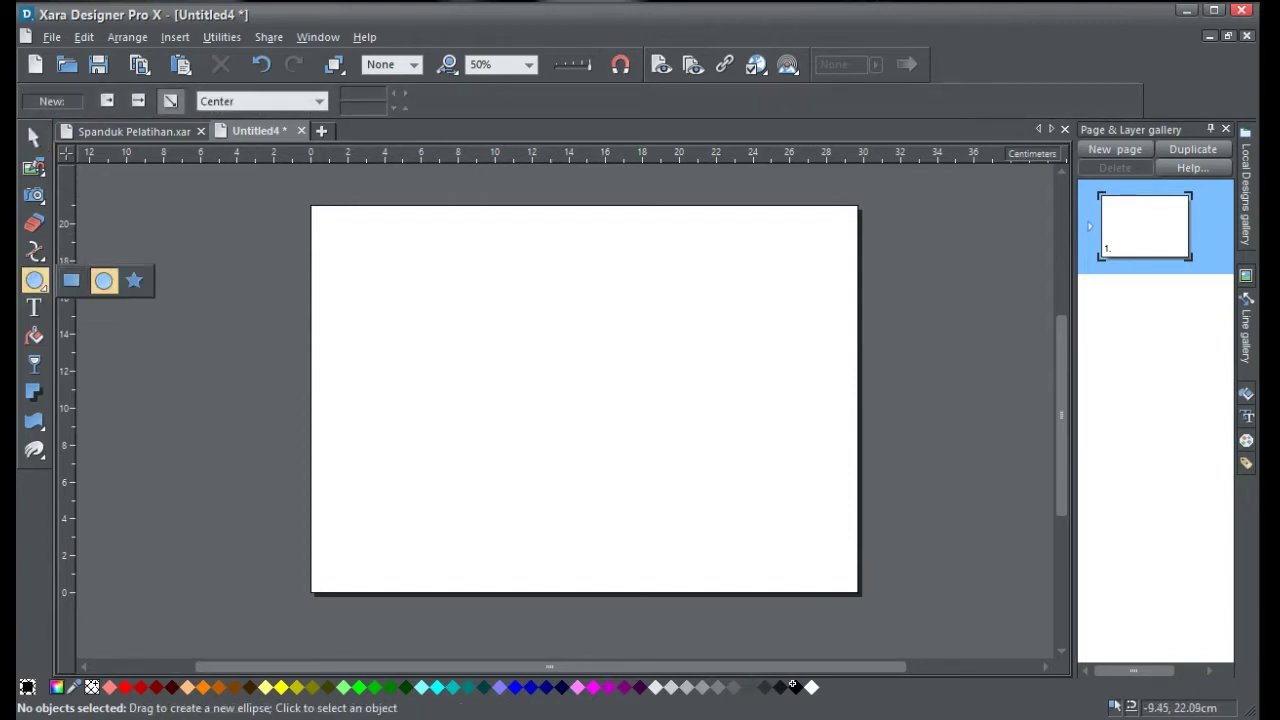
click(33, 137)
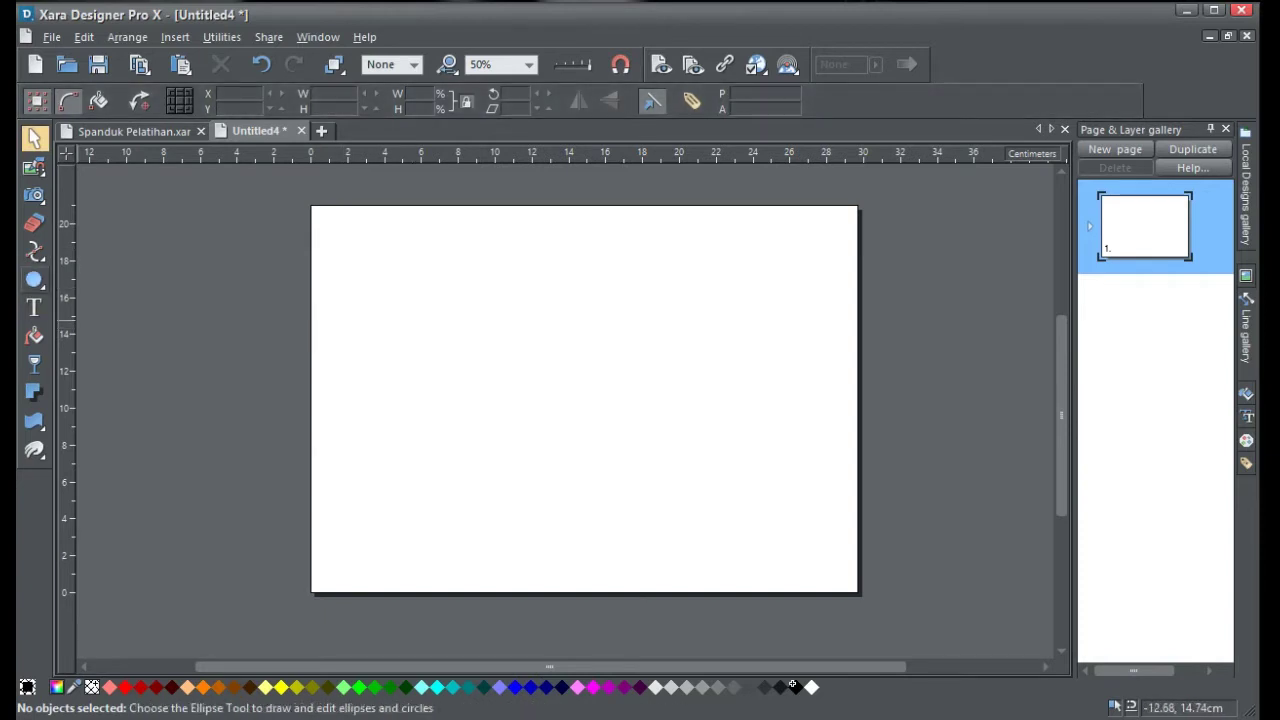
click(71, 280)
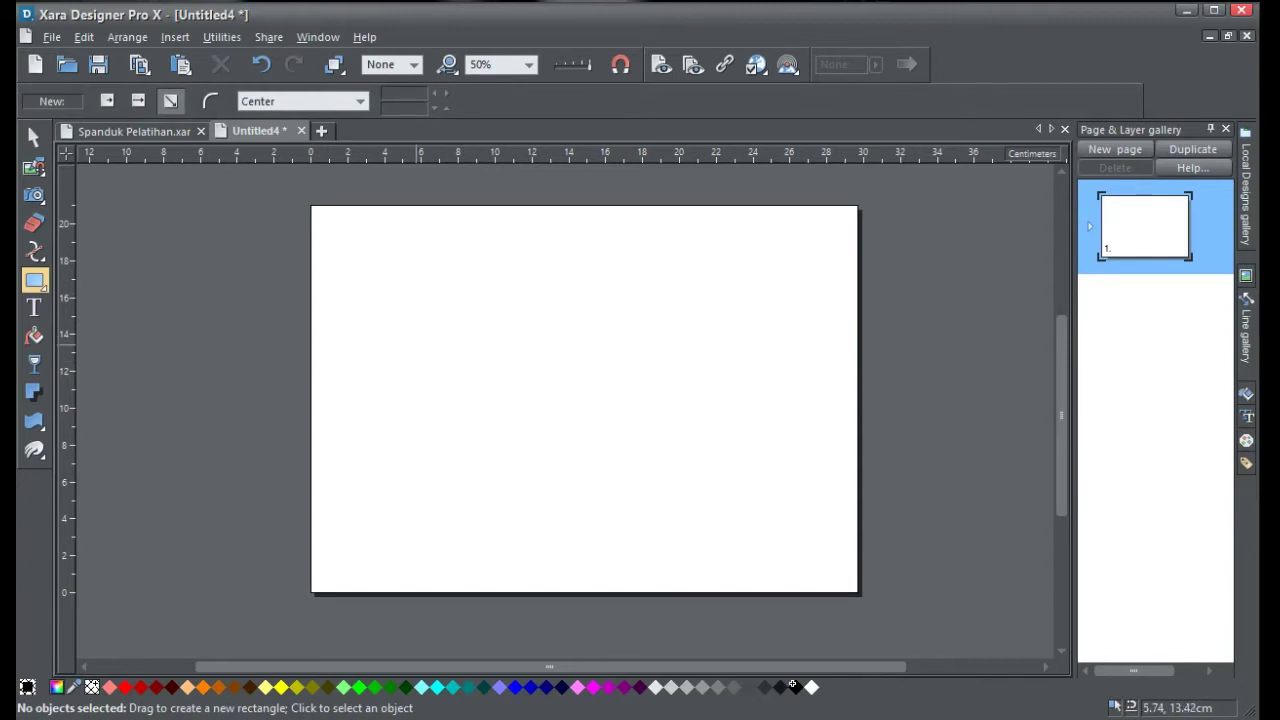
drag(397, 334, 627, 402)
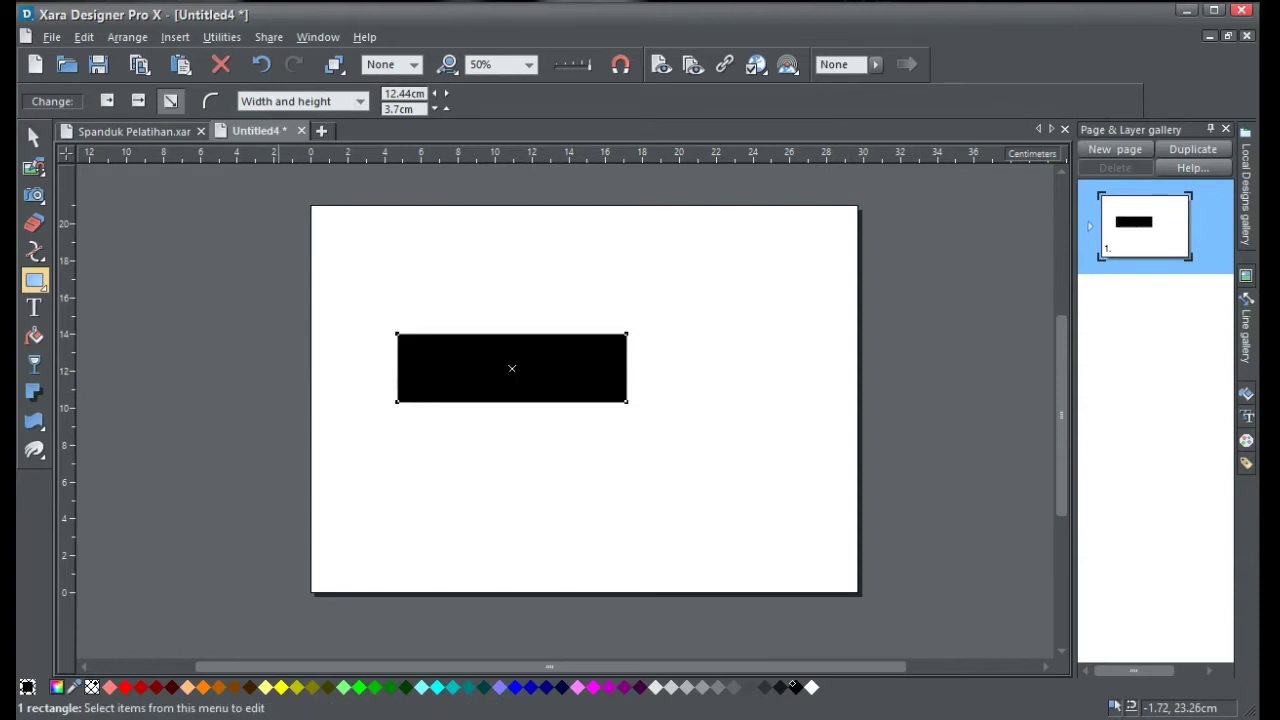
Set the rectangle's width to 50 cm and its height to 10 cm.
double_click(393, 93)
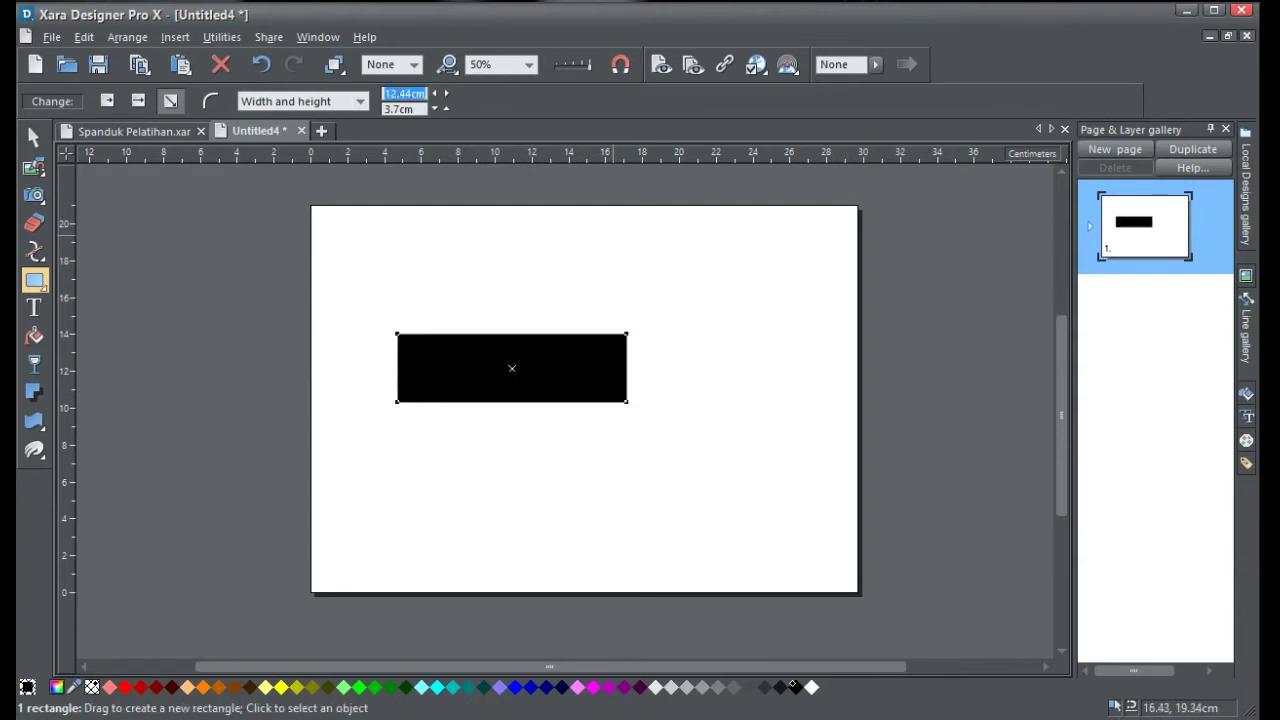
text(50)
key(Tab)
text(10)
key(Return)
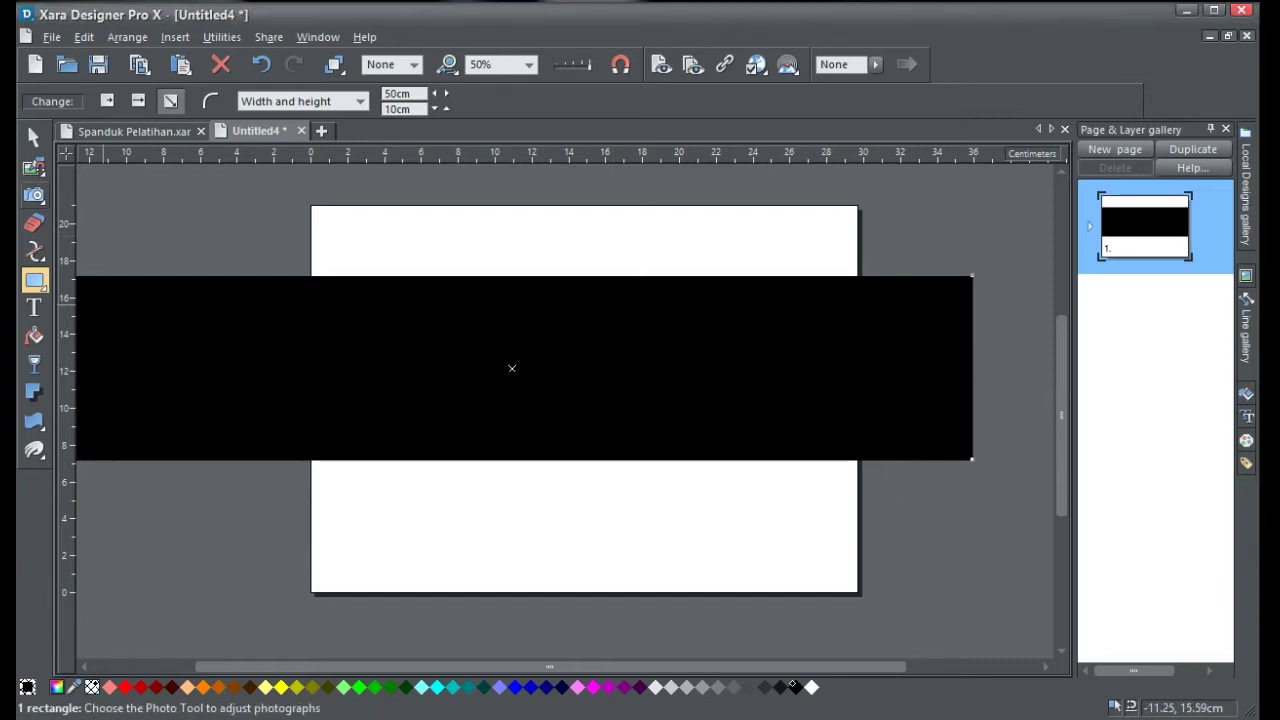
Resize the rectangle to 25 cm wide by 5 cm high and move it to the centre of the page.
click(34, 137)
drag(615, 385, 652, 379)
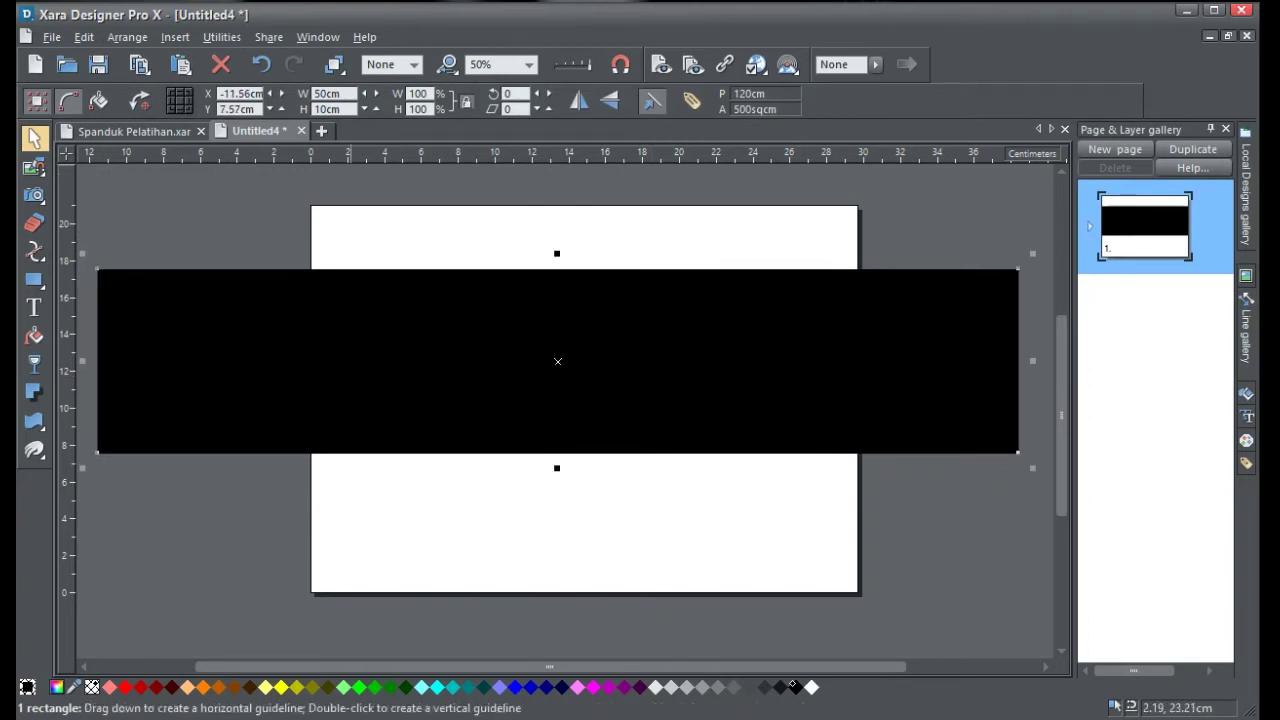
drag(344, 94, 308, 94)
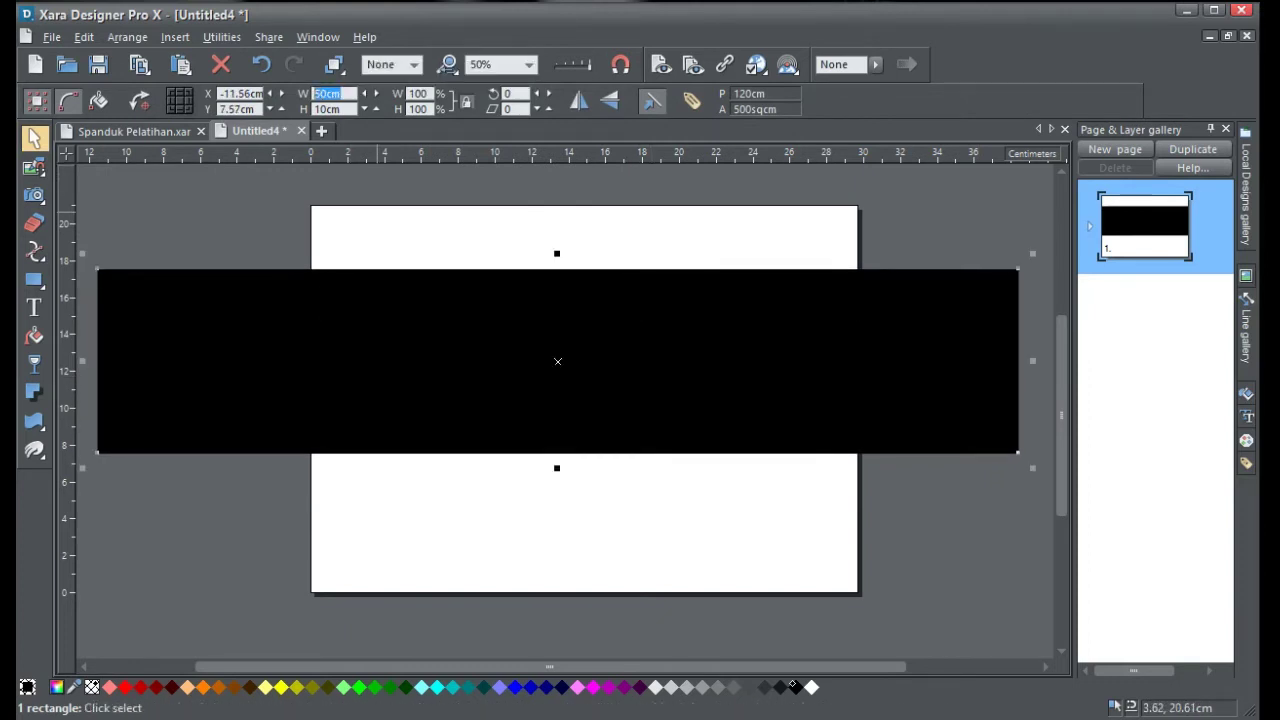
text(25cm)
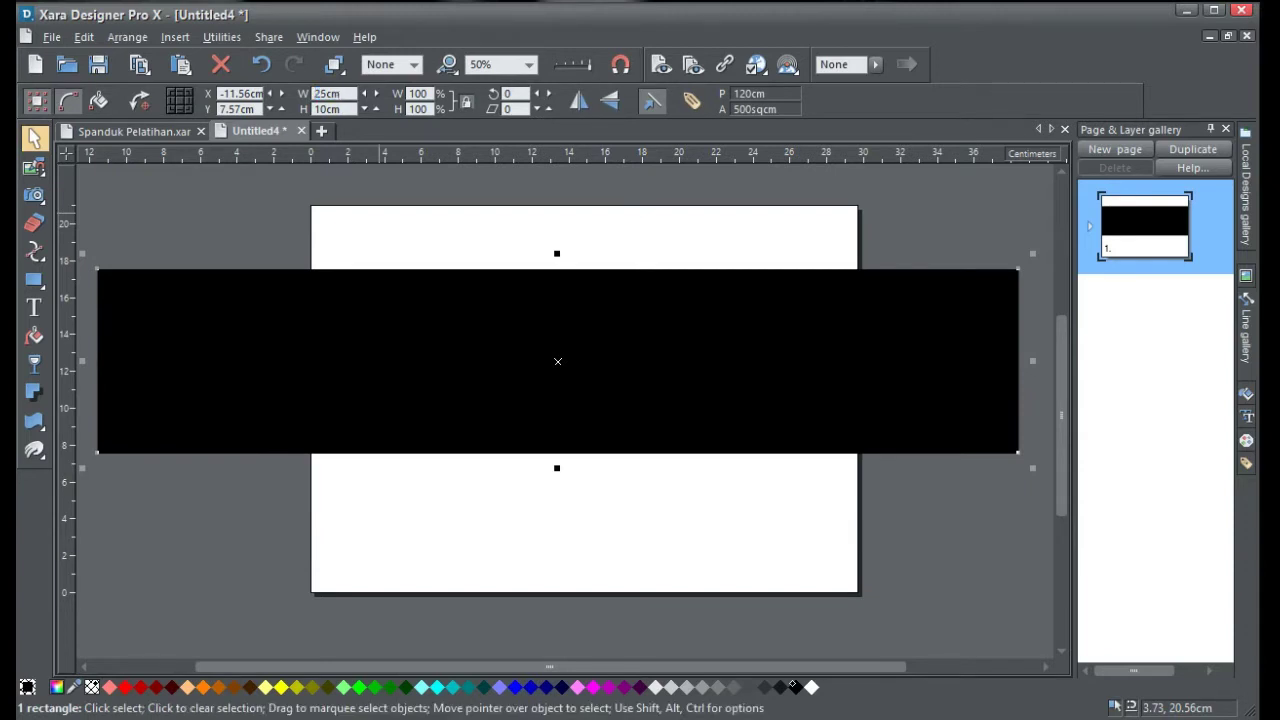
key(Tab)
text(5cm)
key(Return)
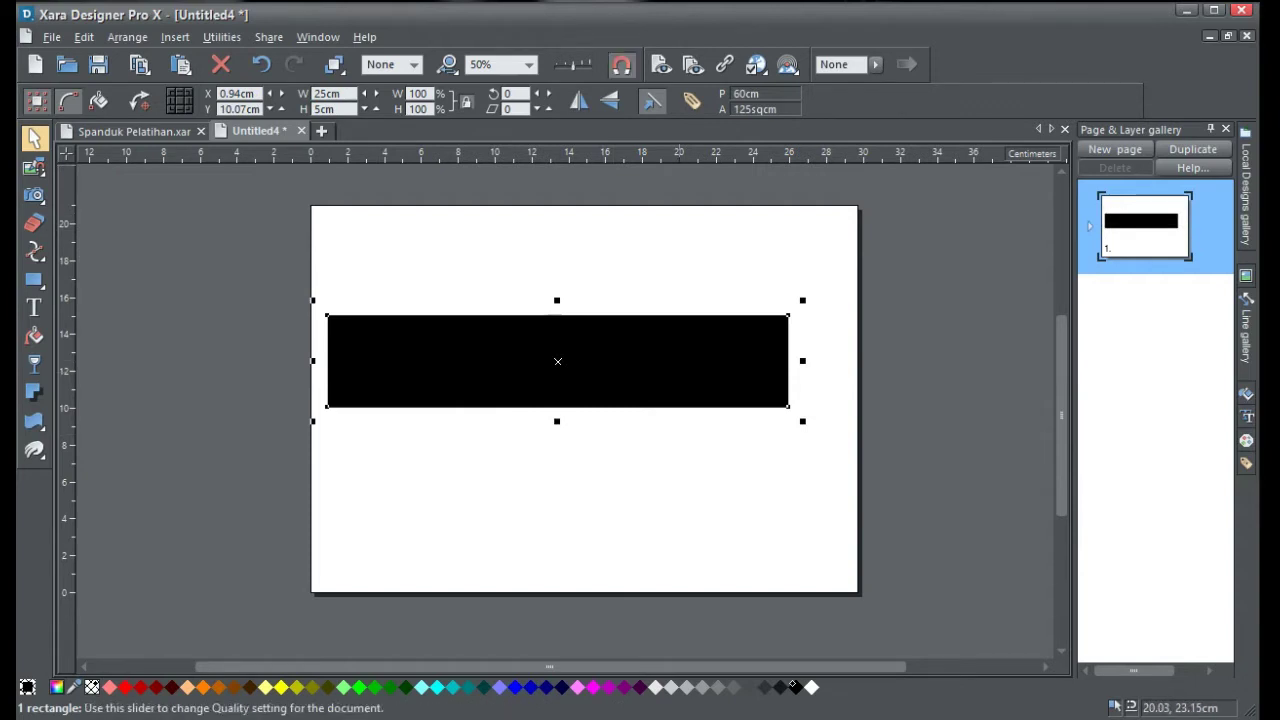
drag(552, 359, 578, 405)
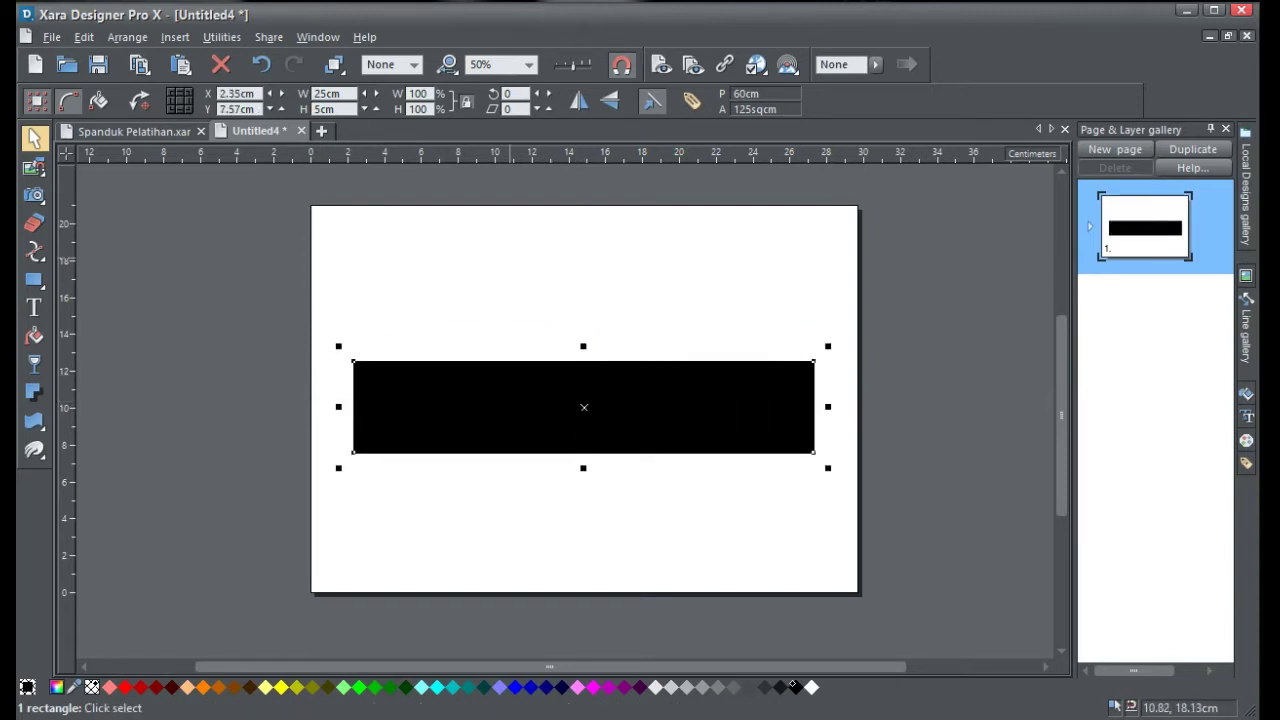
click(510, 331)
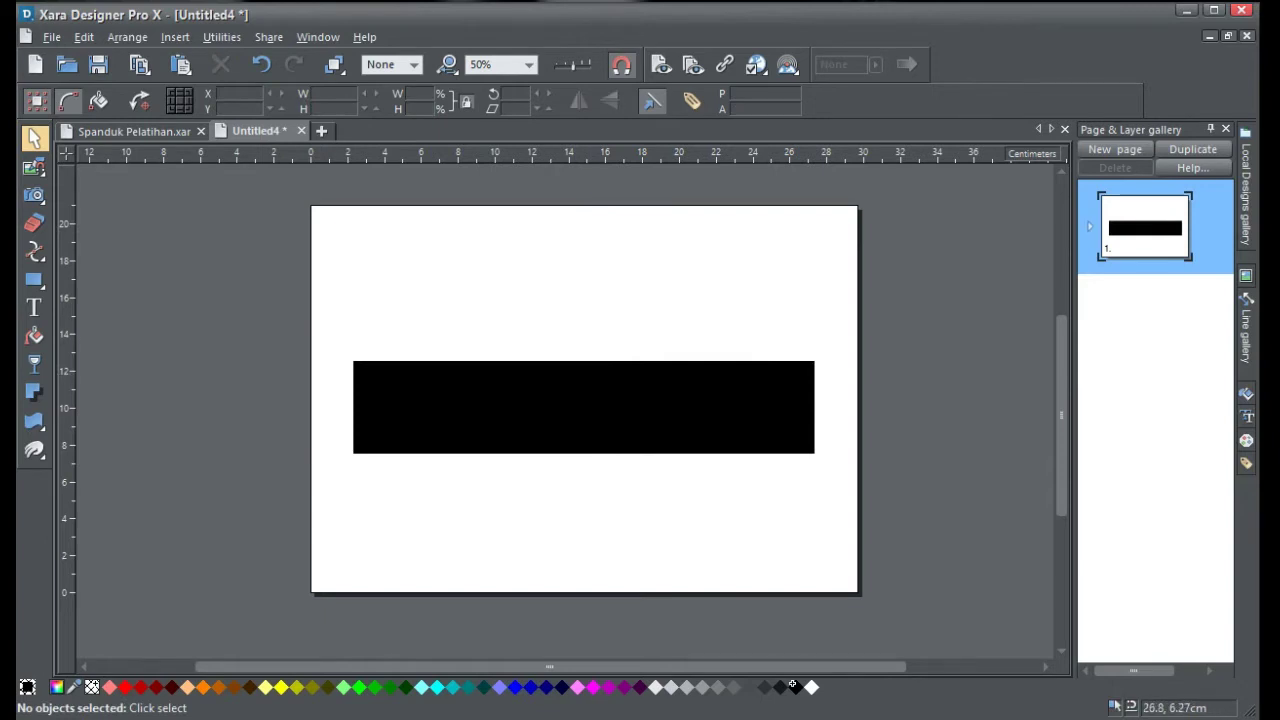
Copy the complete banner artwork from Spanduk Pelatihan.xar into the new document, over the black rectangle.
click(130, 131)
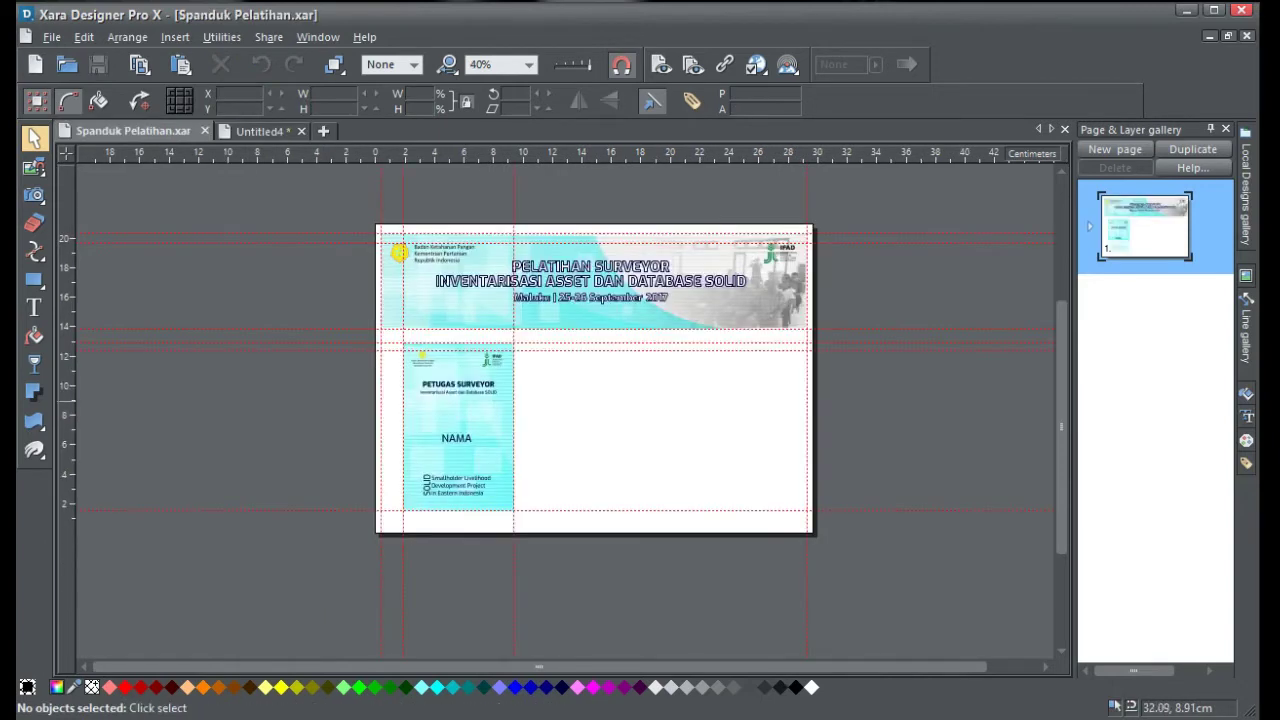
drag(886, 208, 313, 336)
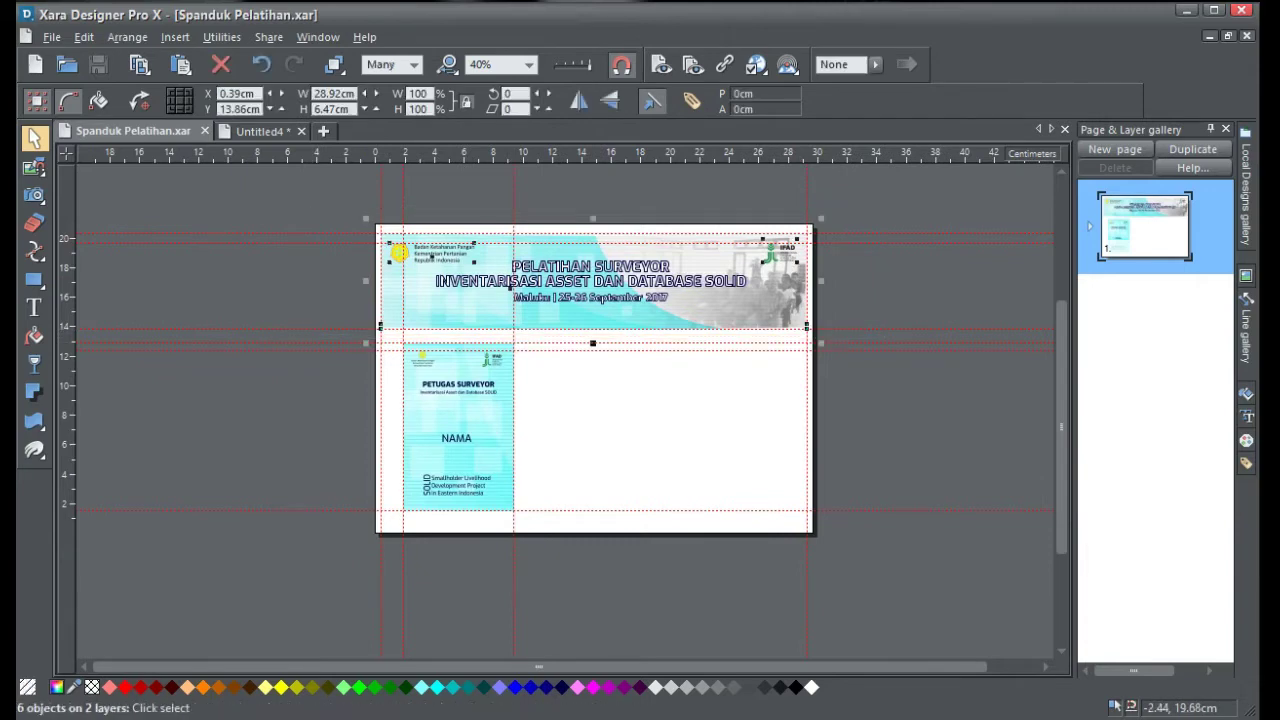
click(258, 131)
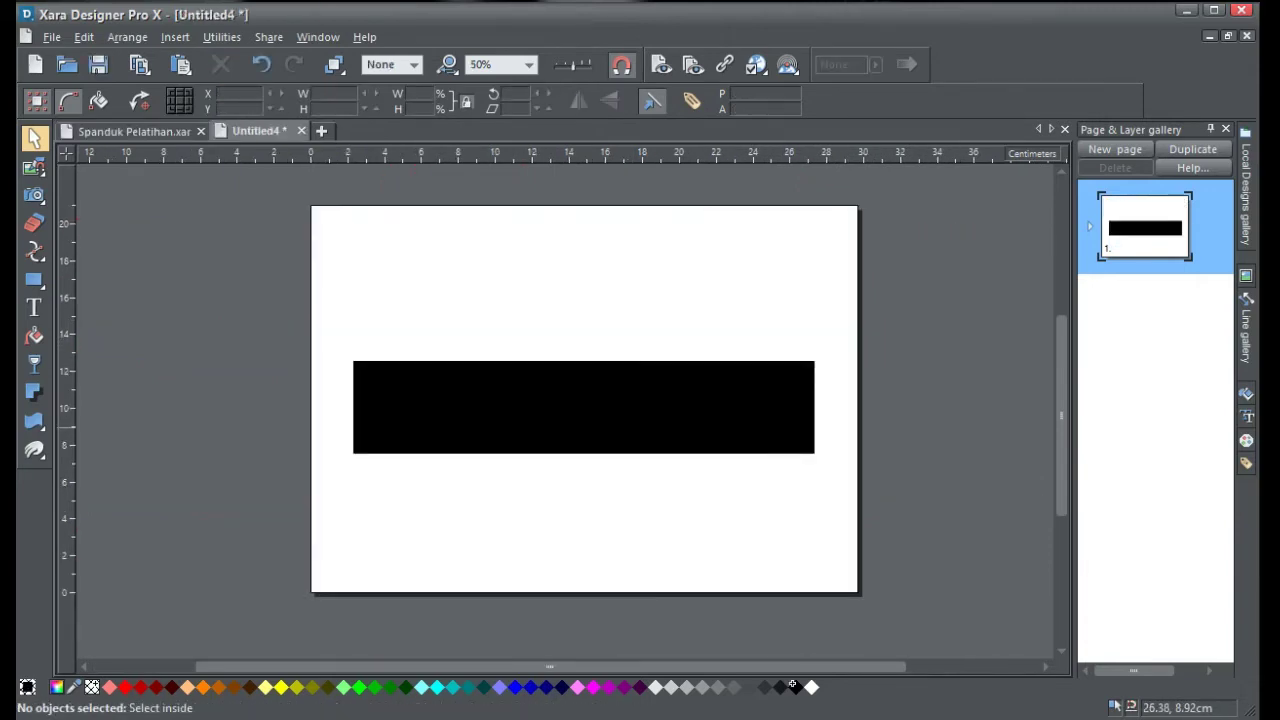
key(ctrl+v)
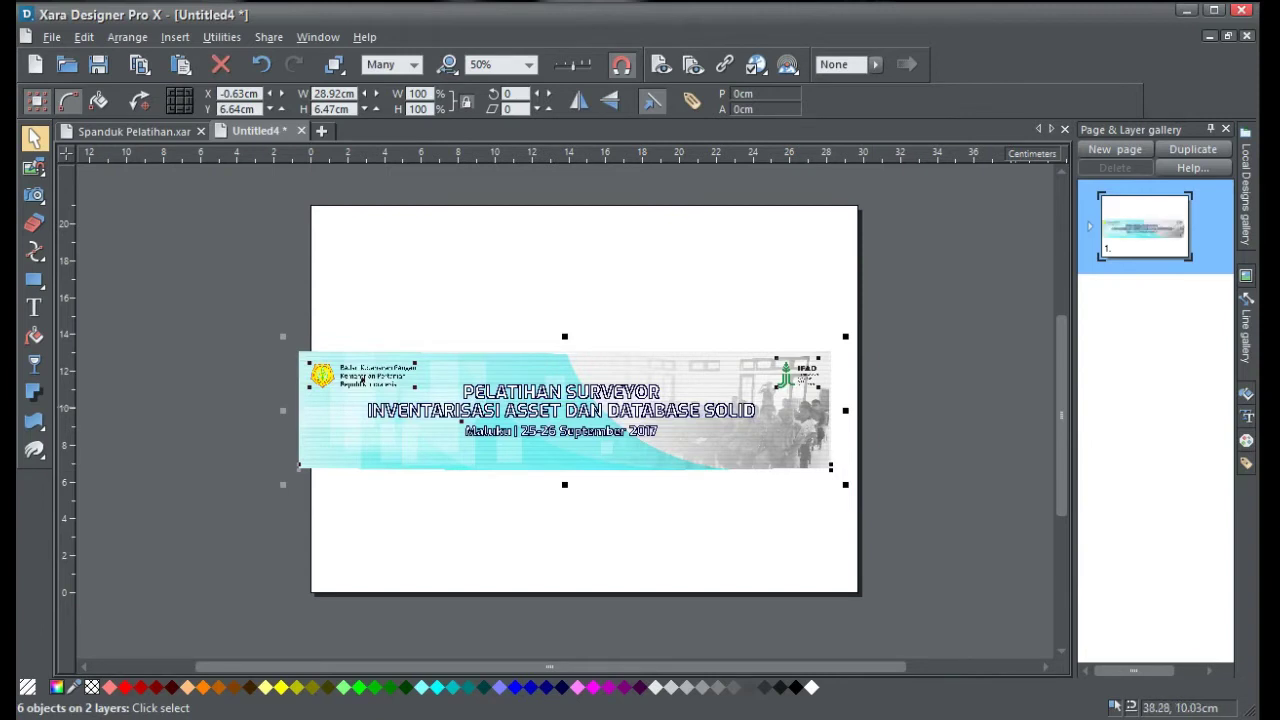
Select the date text line on the background layer and fill it with dark navy blue.
click(1090, 227)
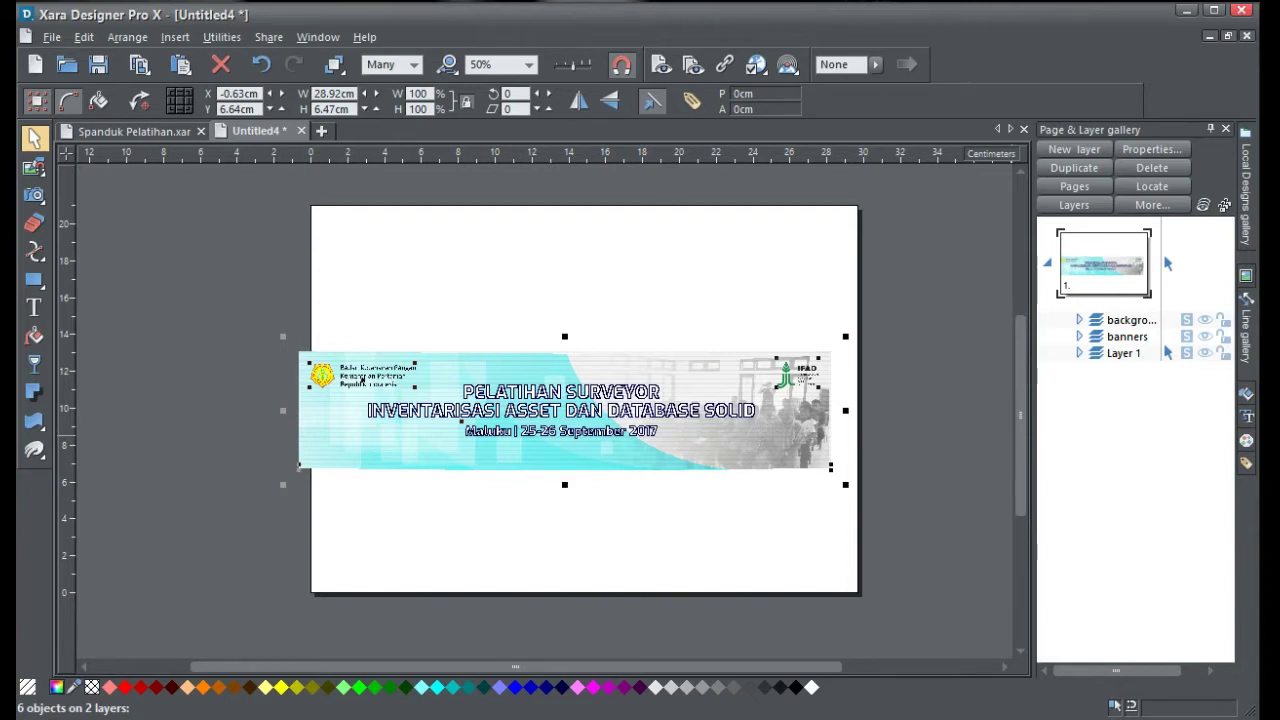
click(1079, 320)
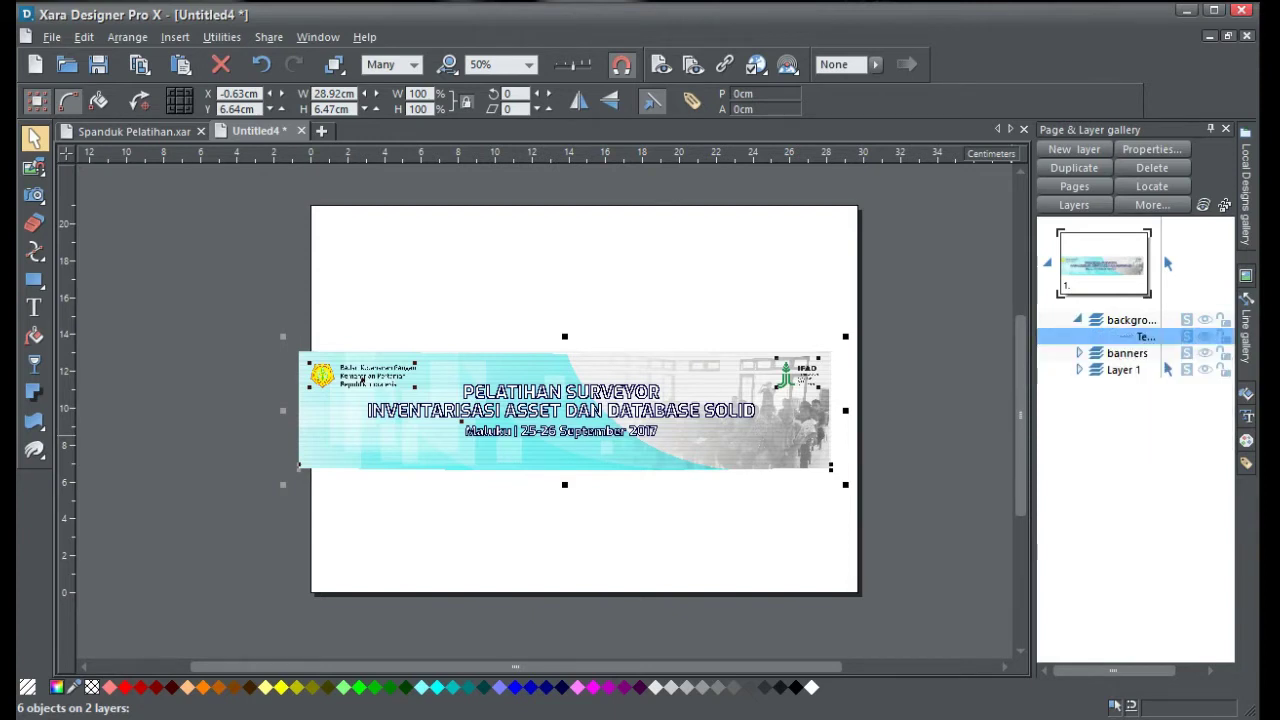
click(1145, 337)
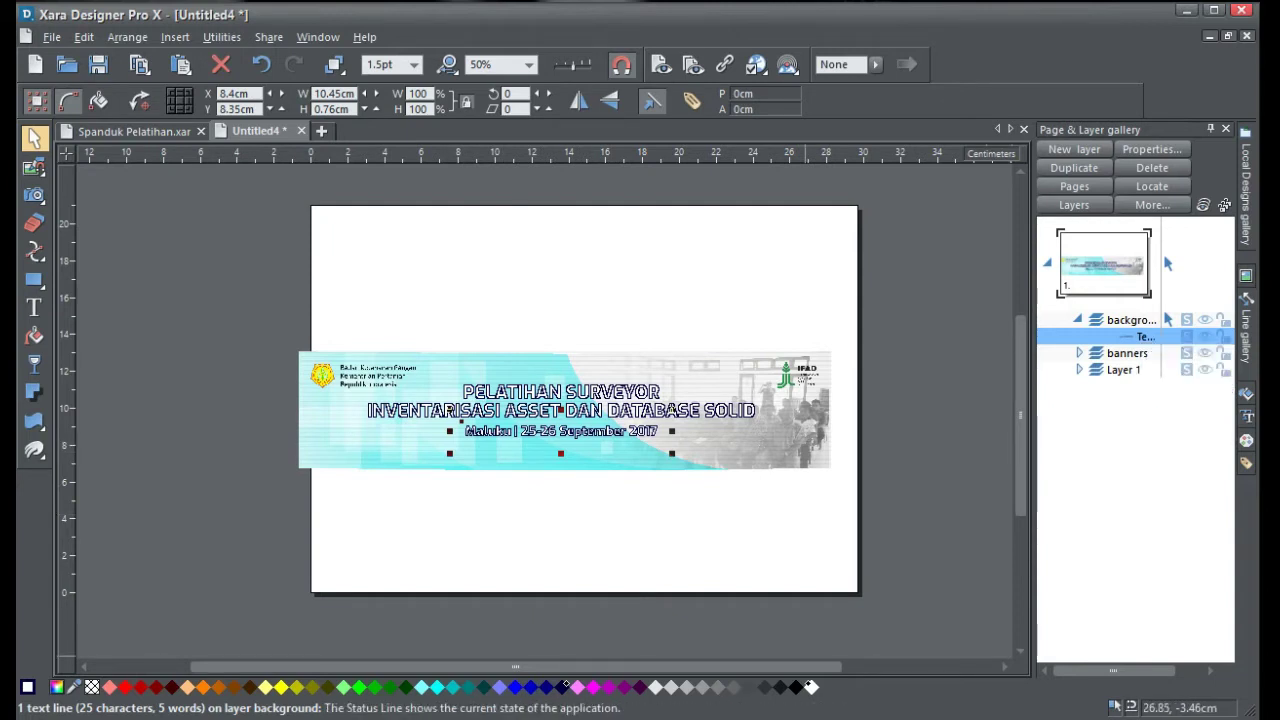
click(563, 687)
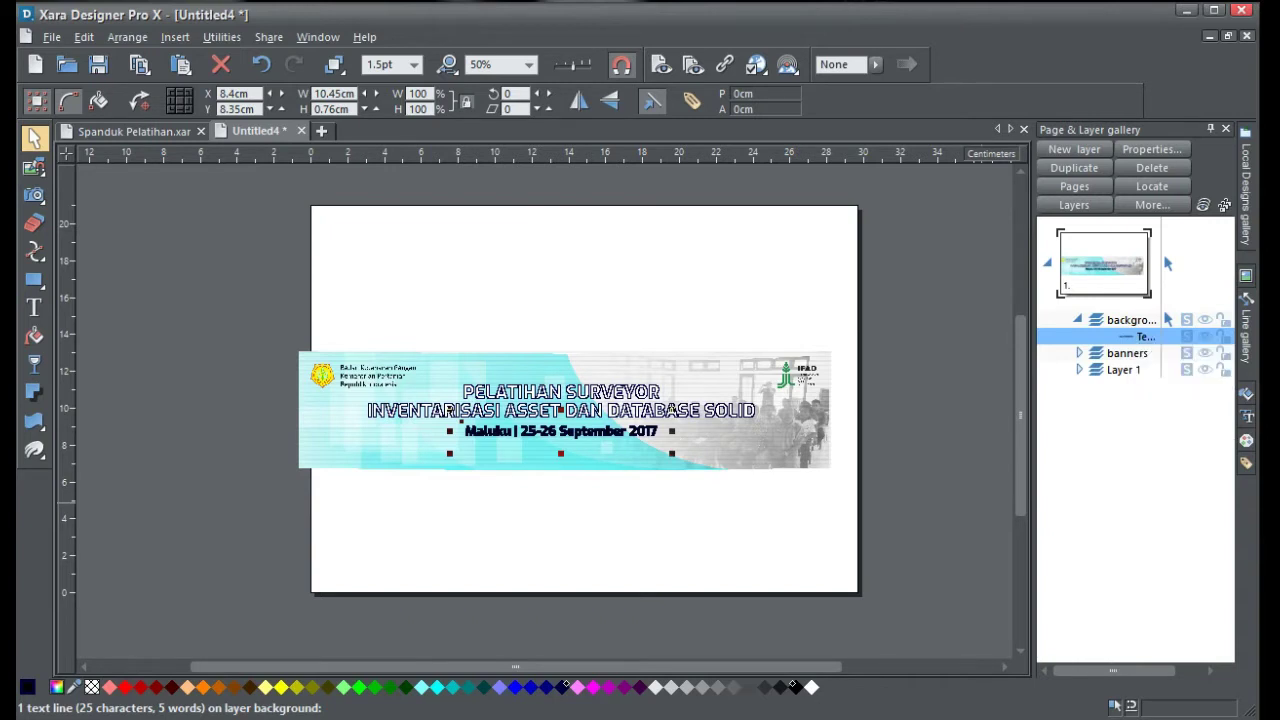
Collapse the background layer's contents and select that layer in the page's layer list.
click(1078, 320)
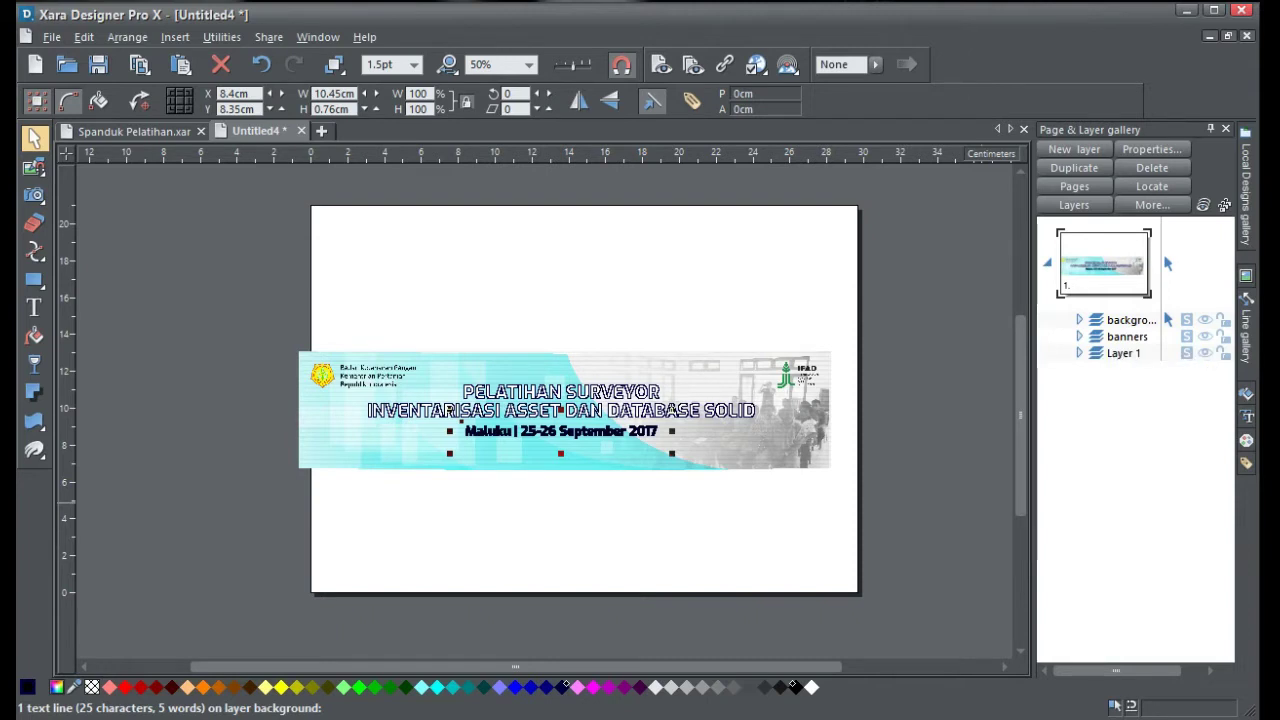
click(1124, 353)
click(1130, 320)
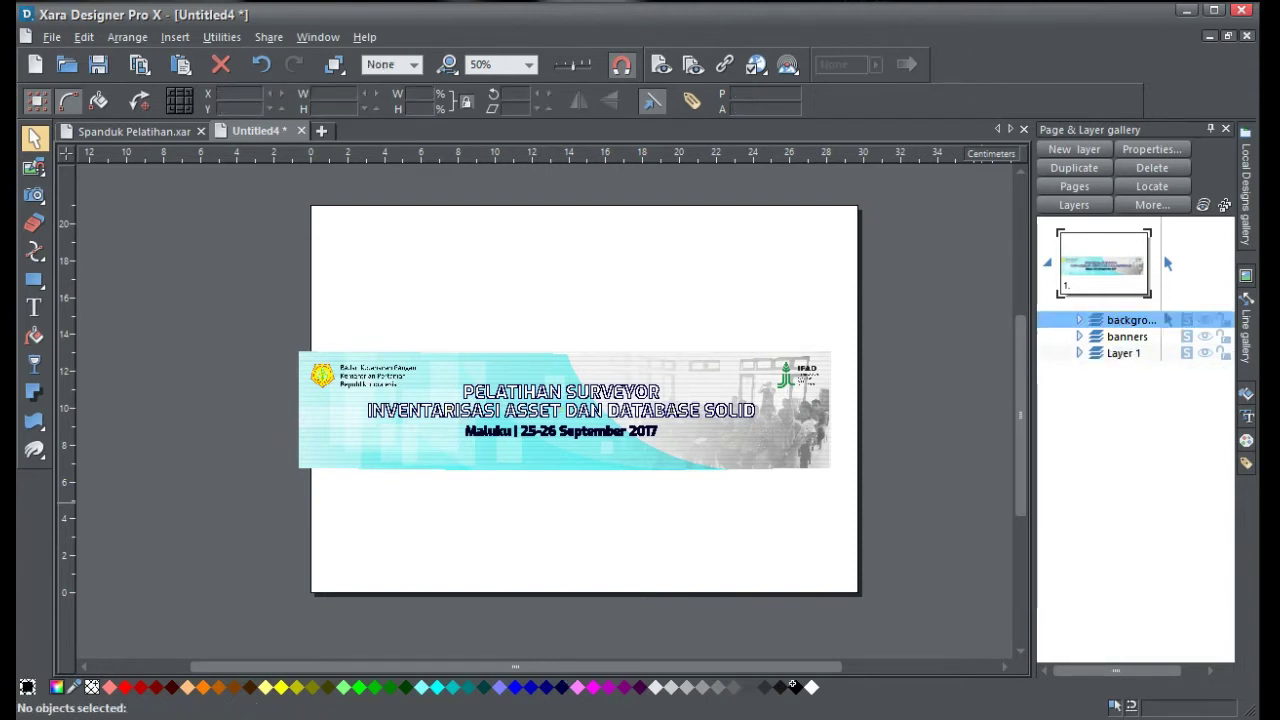
Move the date text line from the background layer to Layer 1.
click(1079, 320)
click(1136, 337)
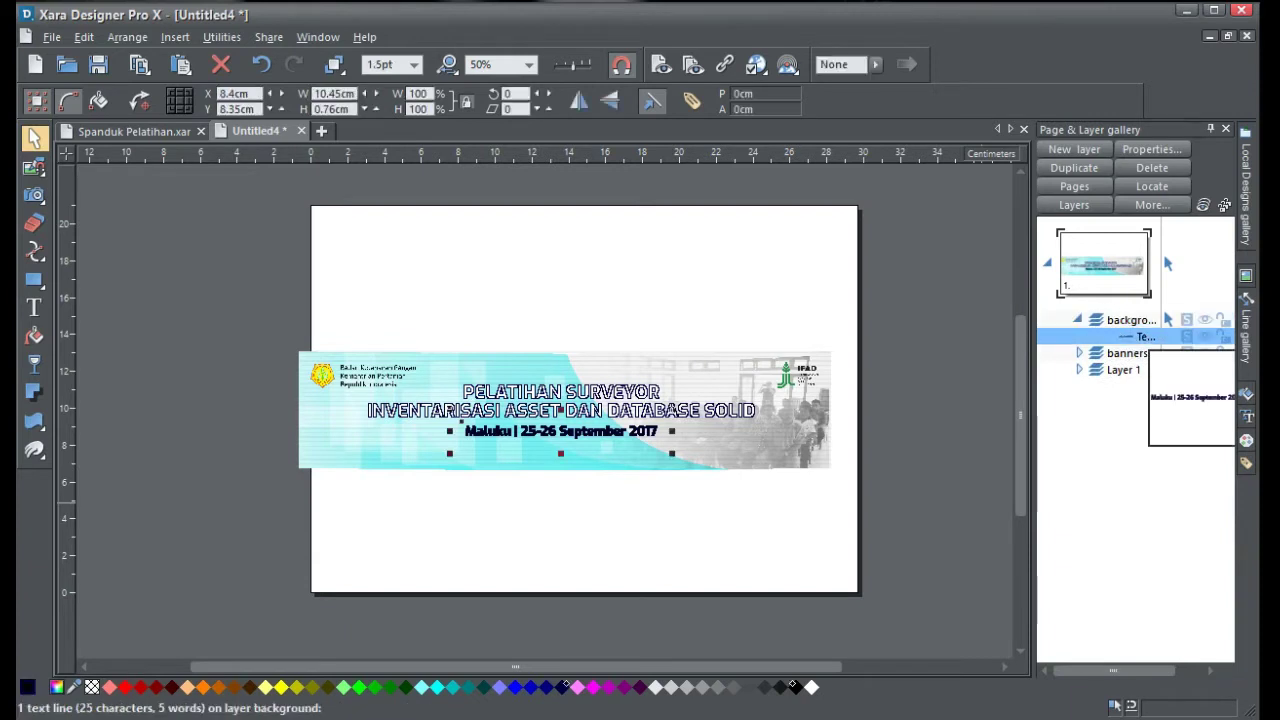
key(Delete)
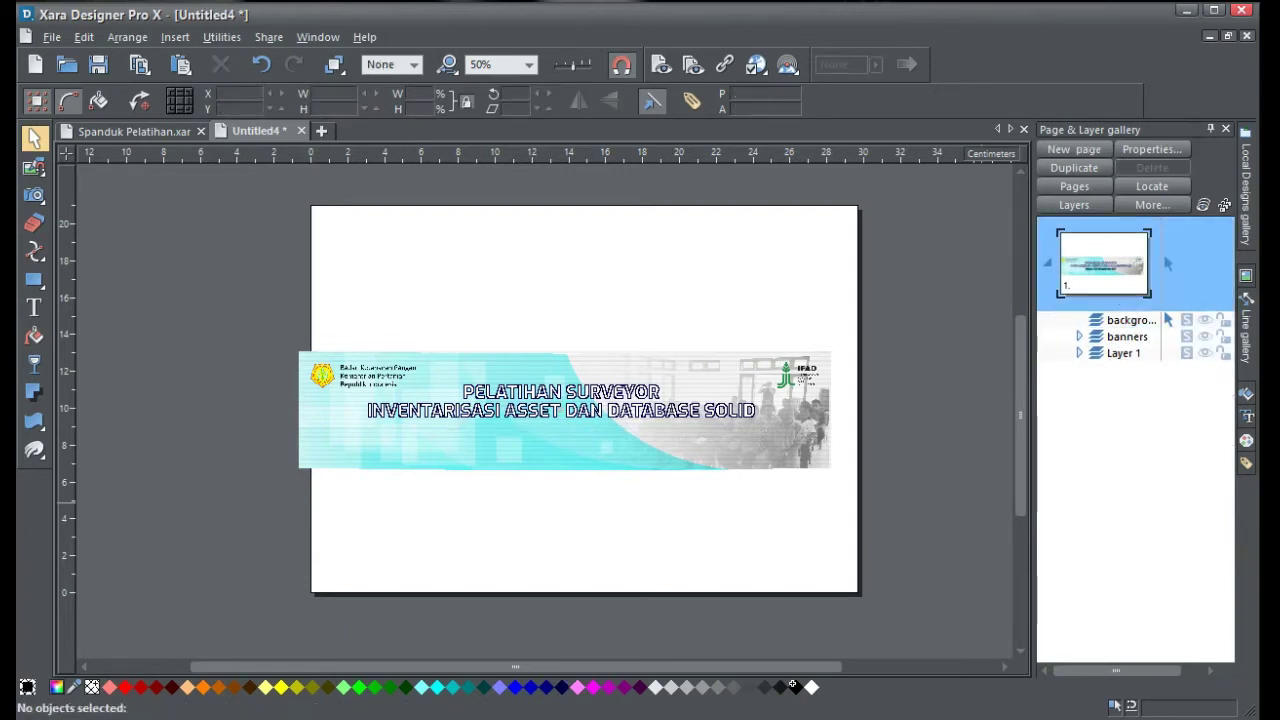
click(1124, 353)
key(ctrl+v)
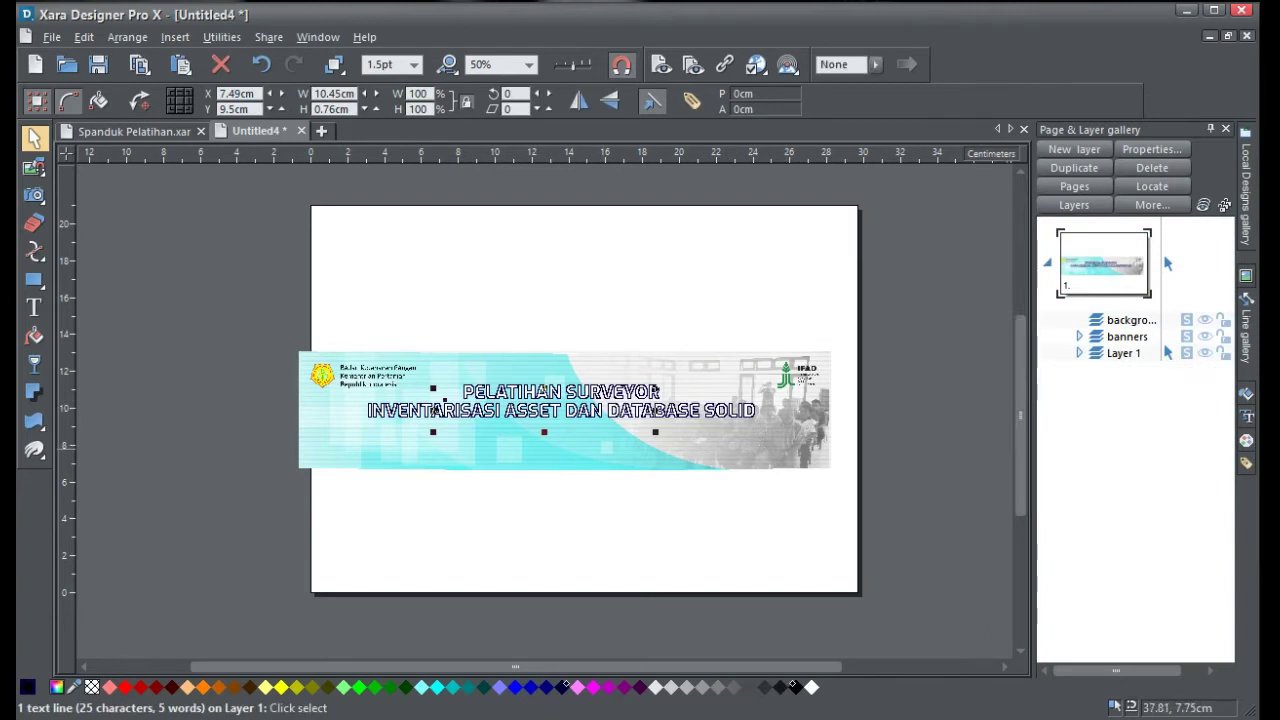
Group all objects on the banners layer and move the group to Layer 1.
click(1127, 337)
click(1079, 337)
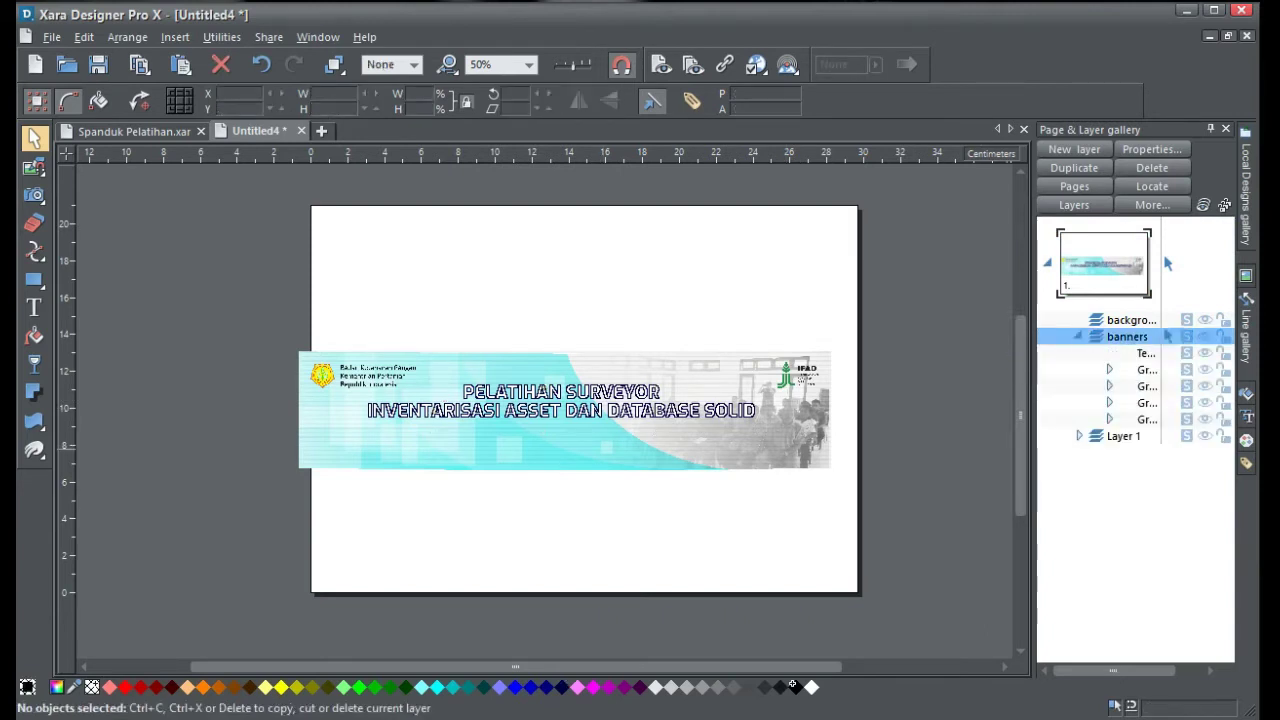
key(ctrl+a)
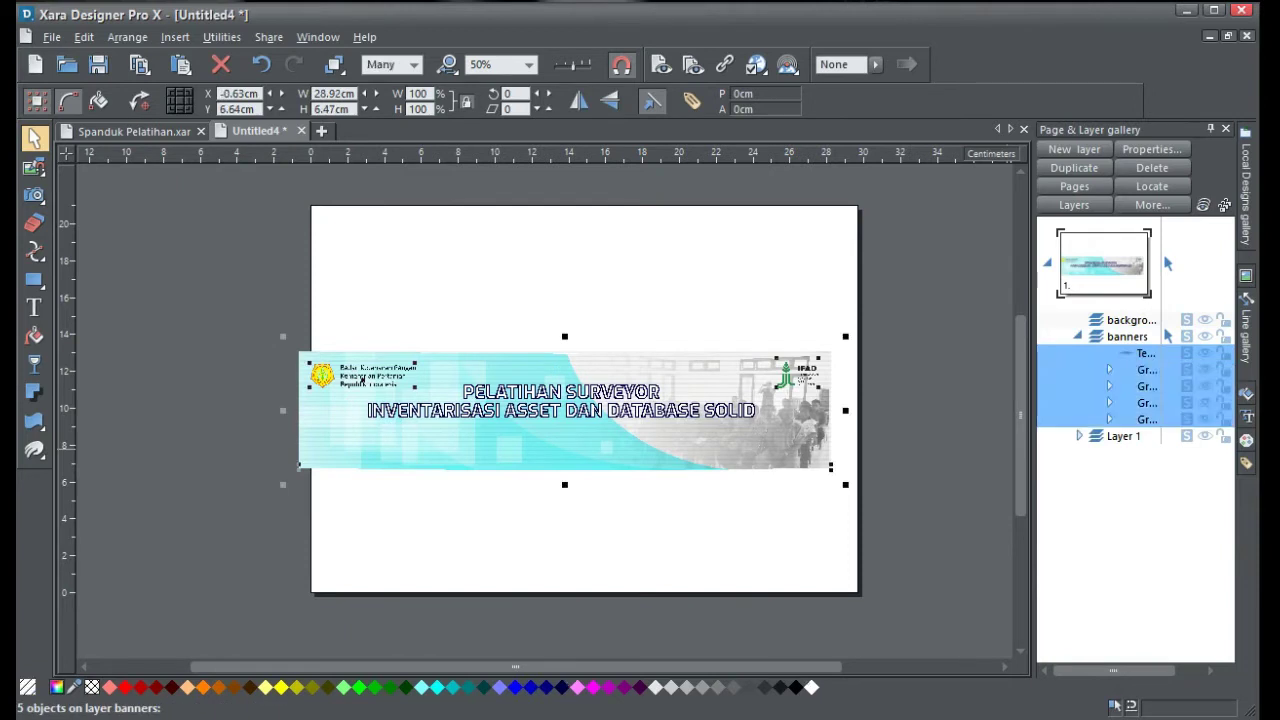
key(ctrl+g)
key(ctrl+x)
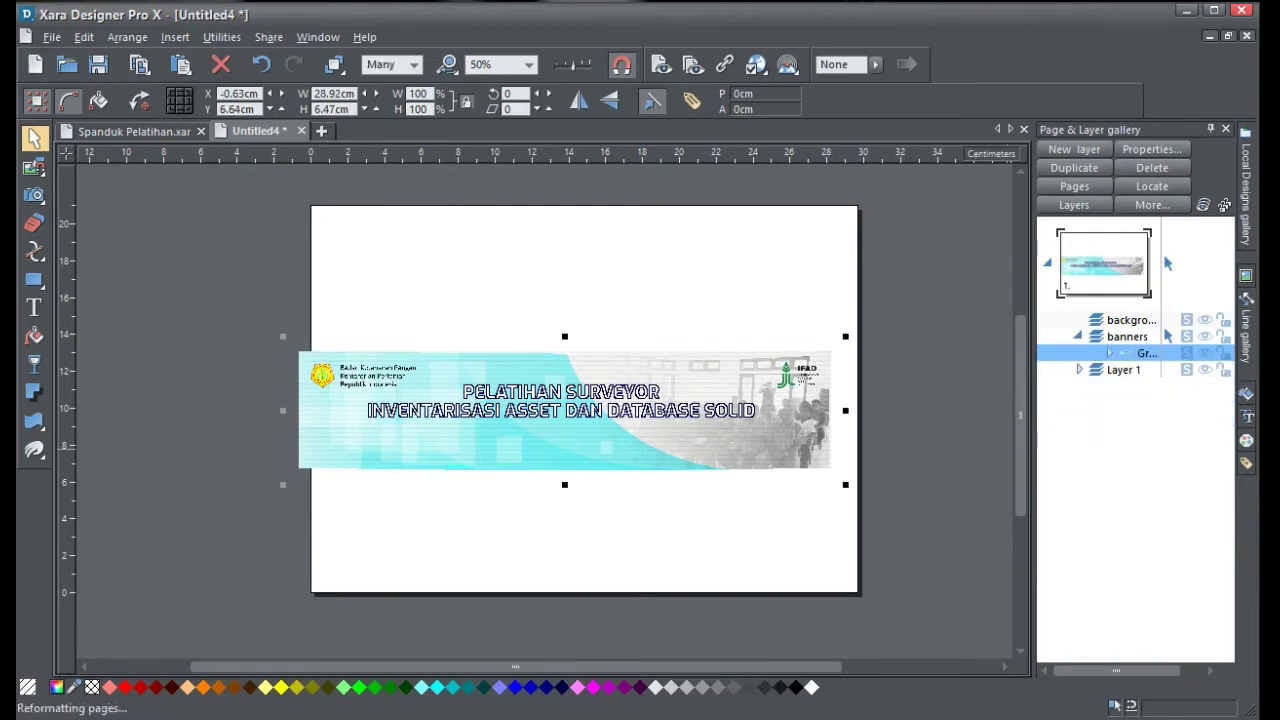
click(1124, 353)
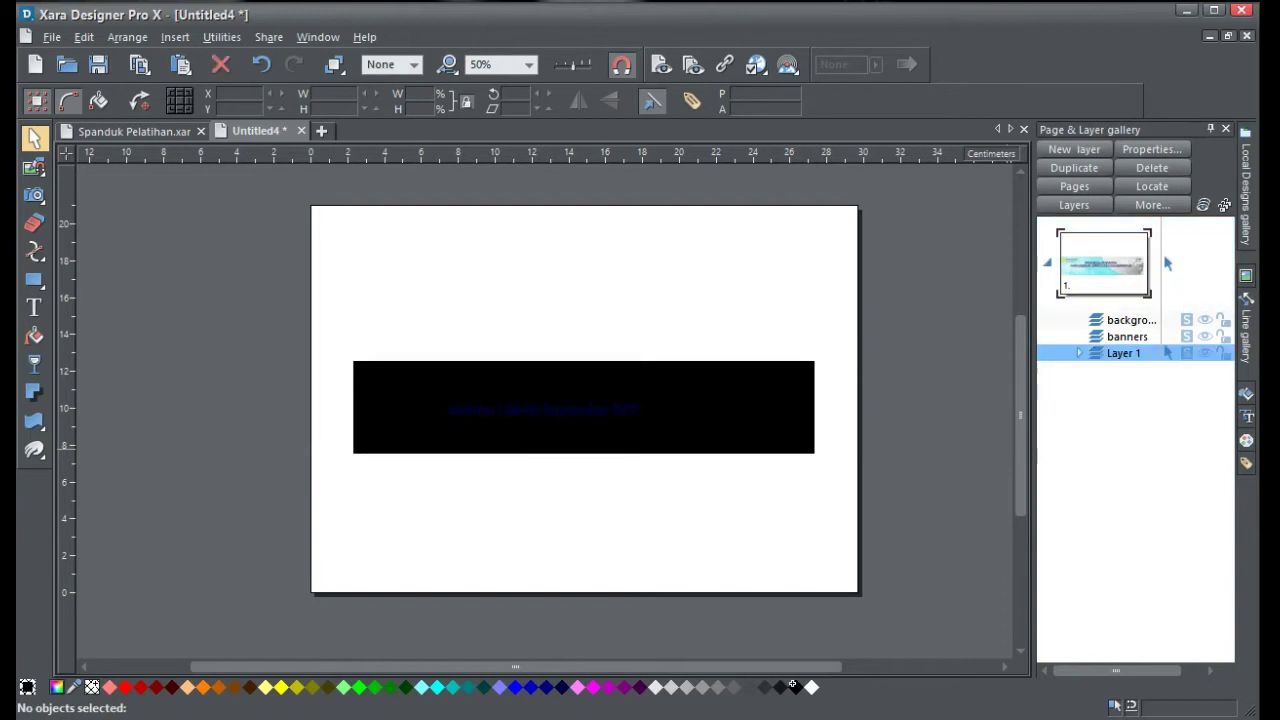
key(ctrl+v)
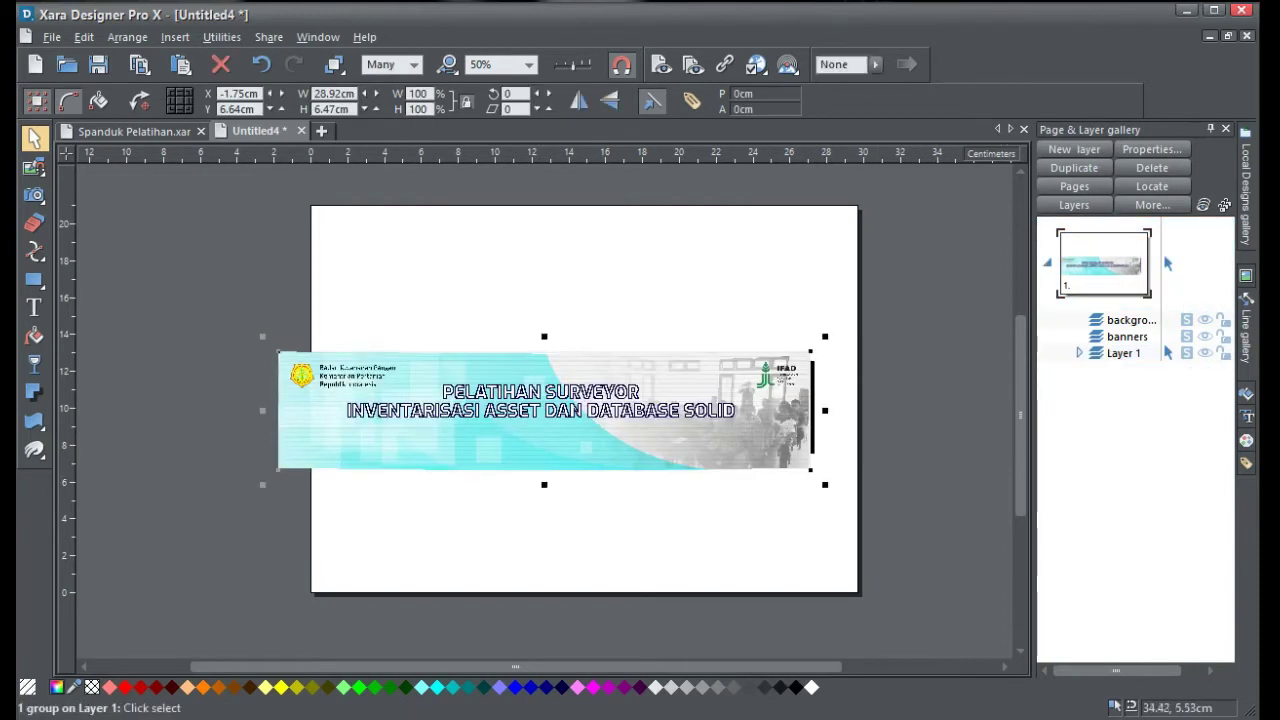
Move the date text line above the banner group in Layer 1's stacking order.
click(1124, 353)
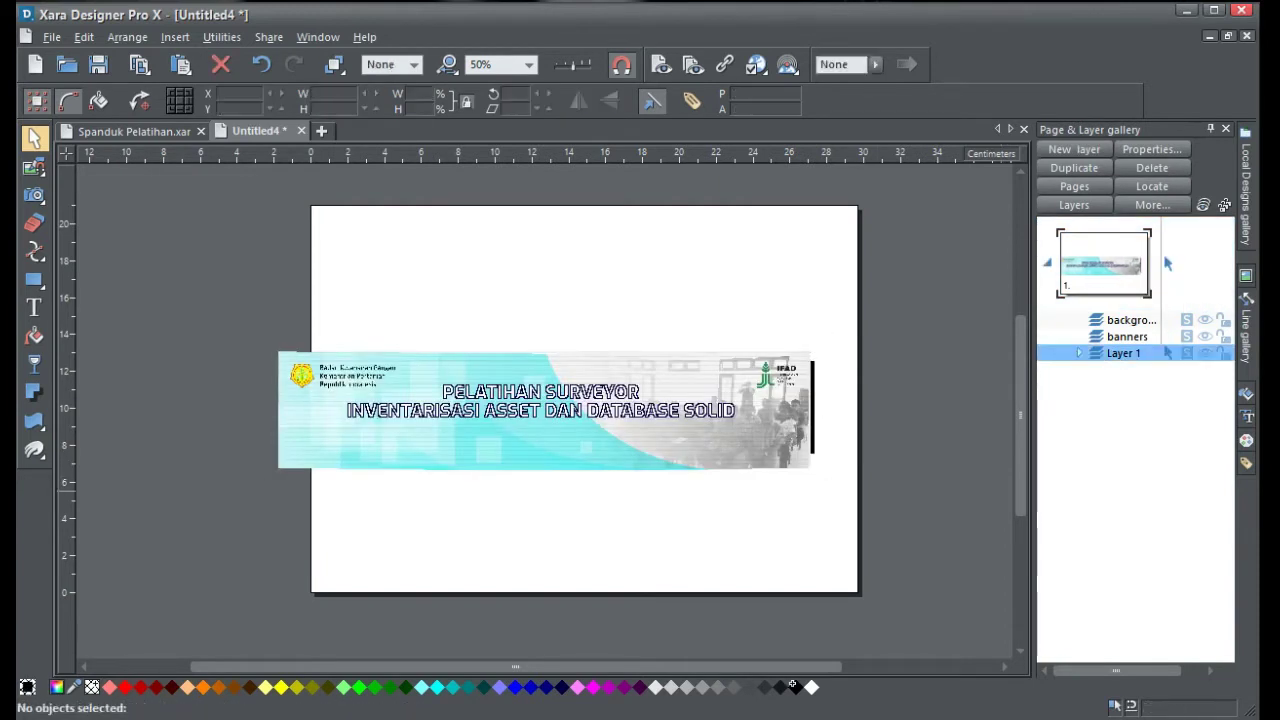
click(1079, 353)
click(1147, 403)
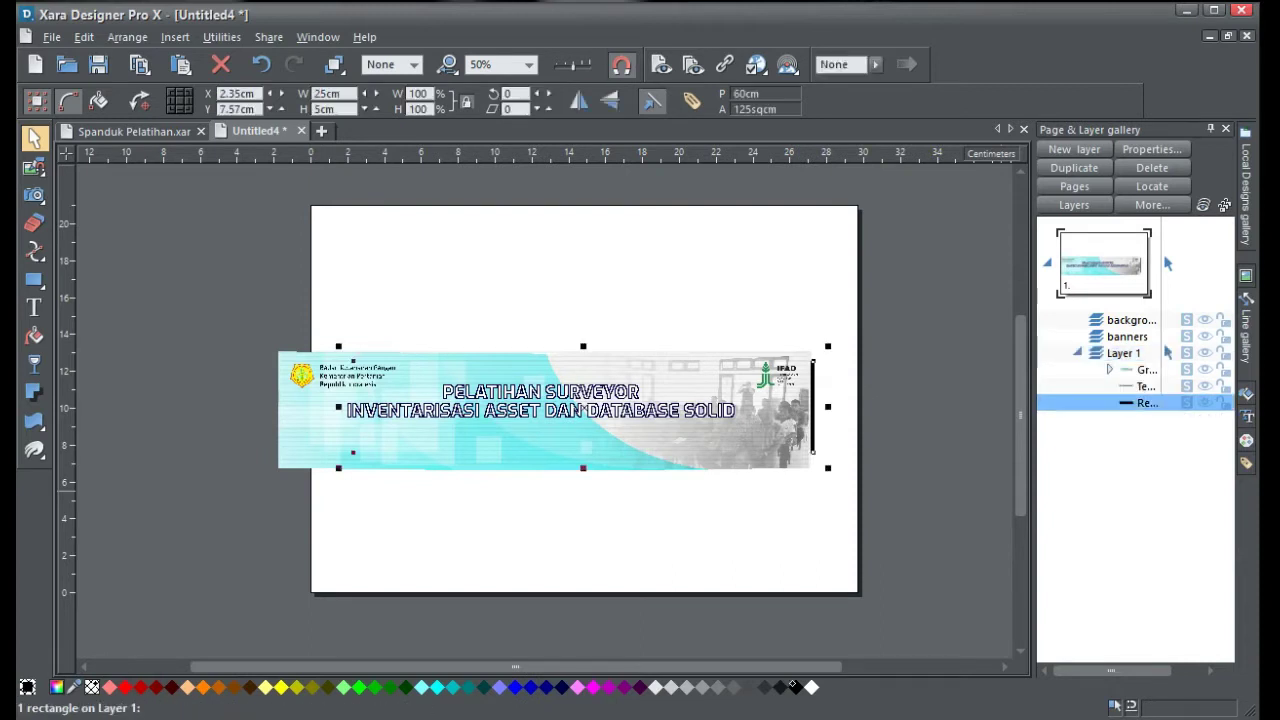
key(Tab)
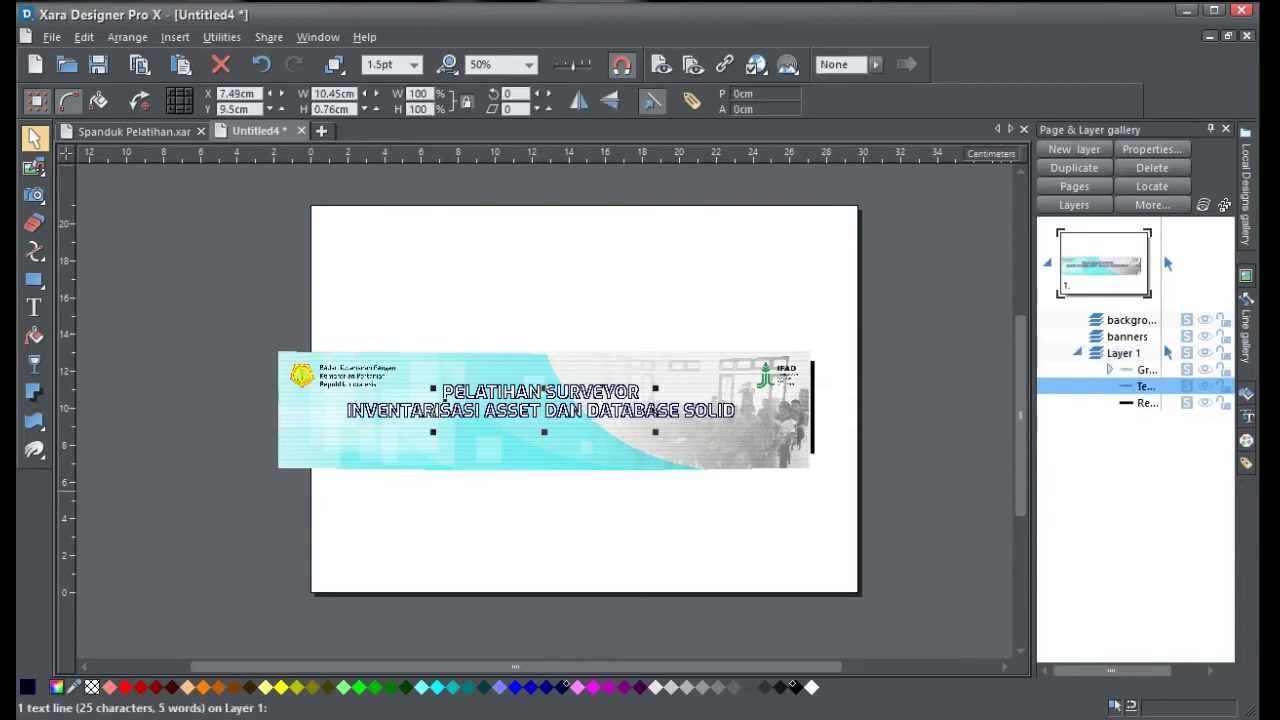
drag(1146, 386, 1140, 370)
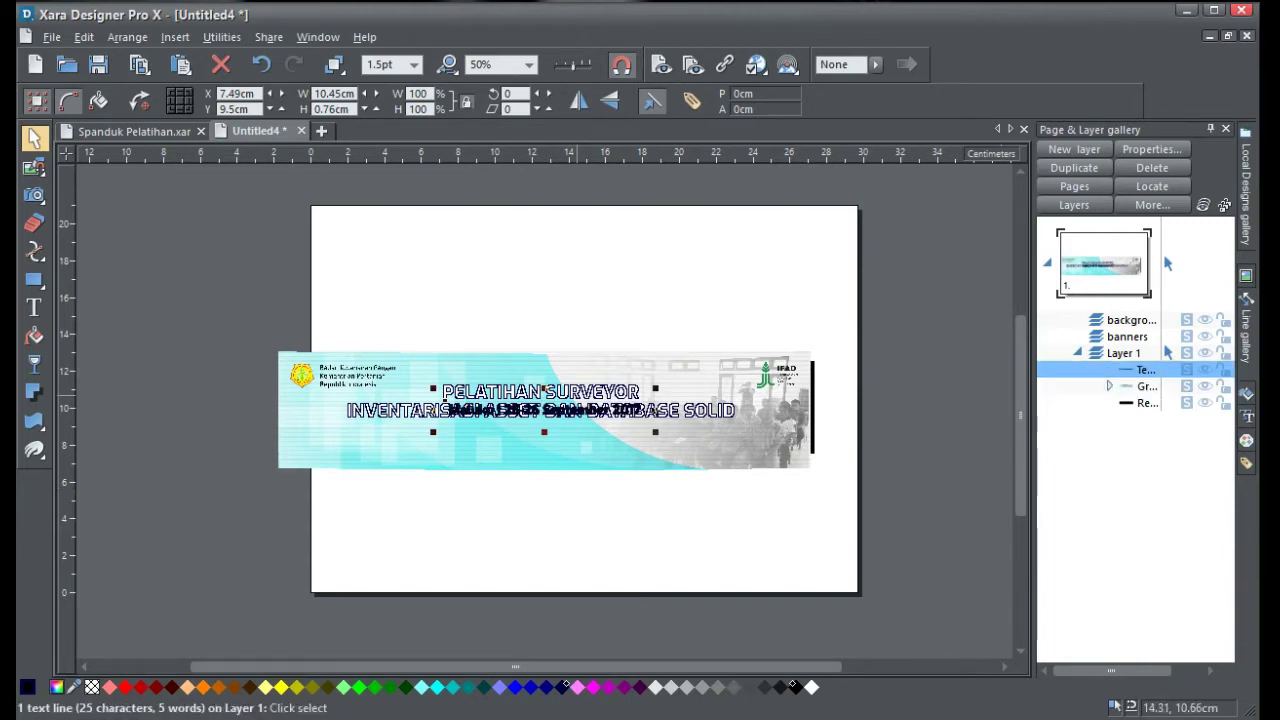
Nudge the date text line straight down until it sits clear below the two-line banner title.
key(Down)
key(Down)
key(Down)
key(Down)
key(Down)
key(Down)
key(Down)
key(Down)
key(Down)
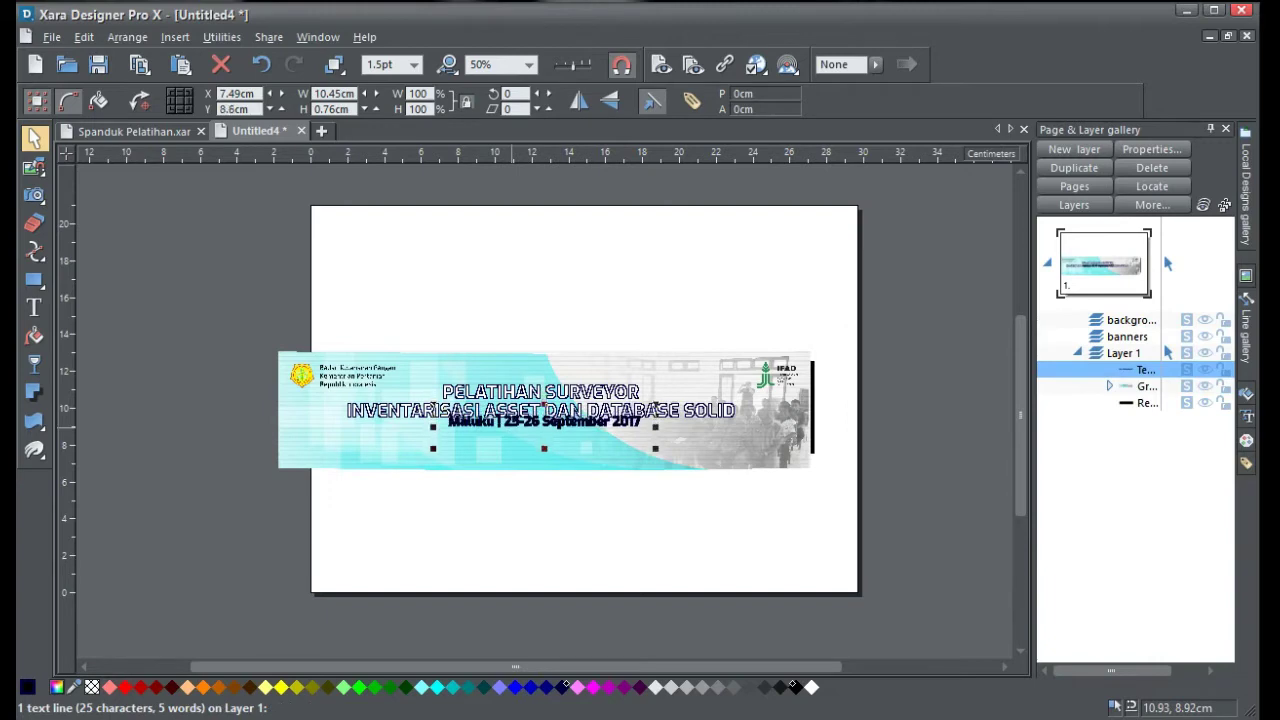
key(Down)
key(Down)
key(Down)
Delete the empty background and banners layers.
click(1131, 320)
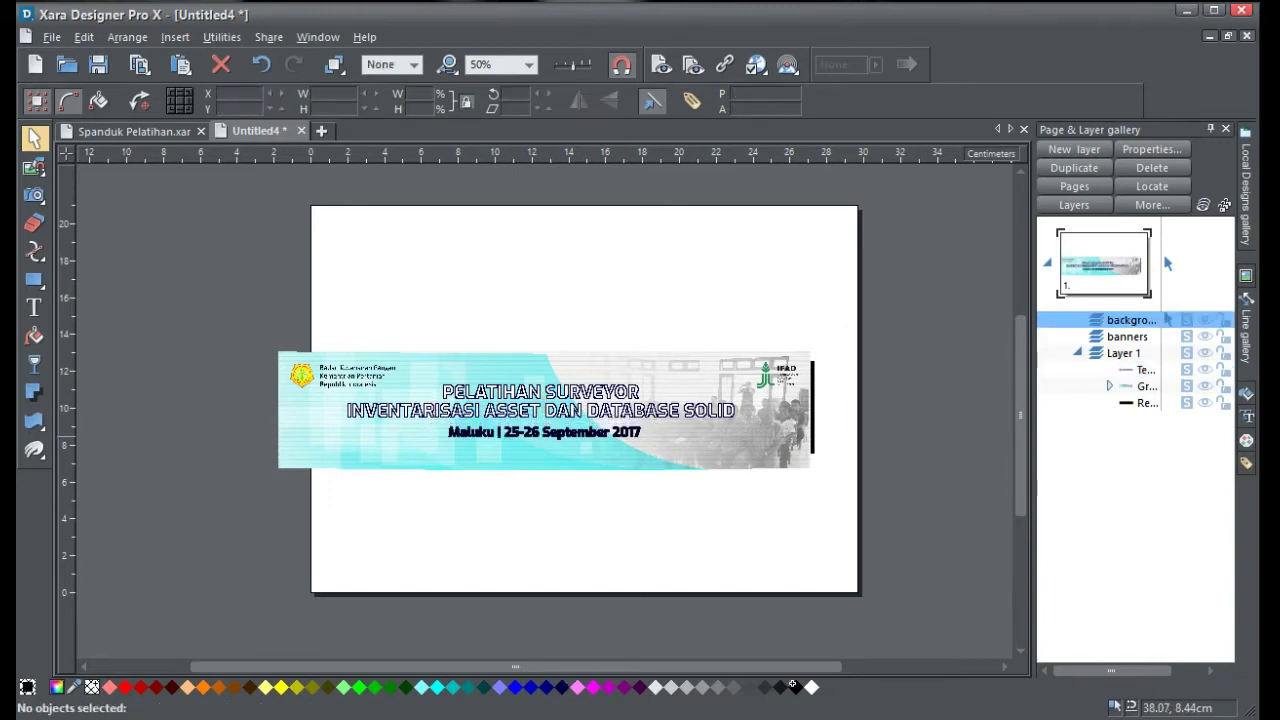
click(1151, 167)
click(600, 467)
click(1151, 167)
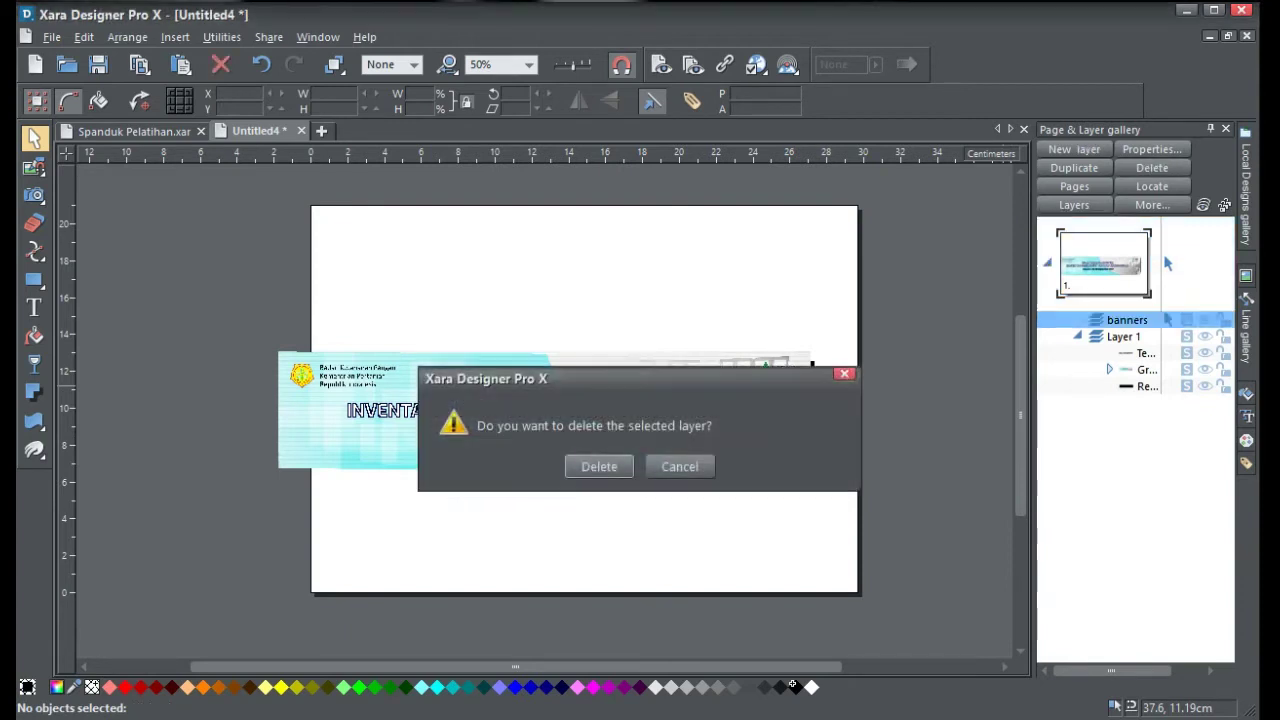
click(597, 466)
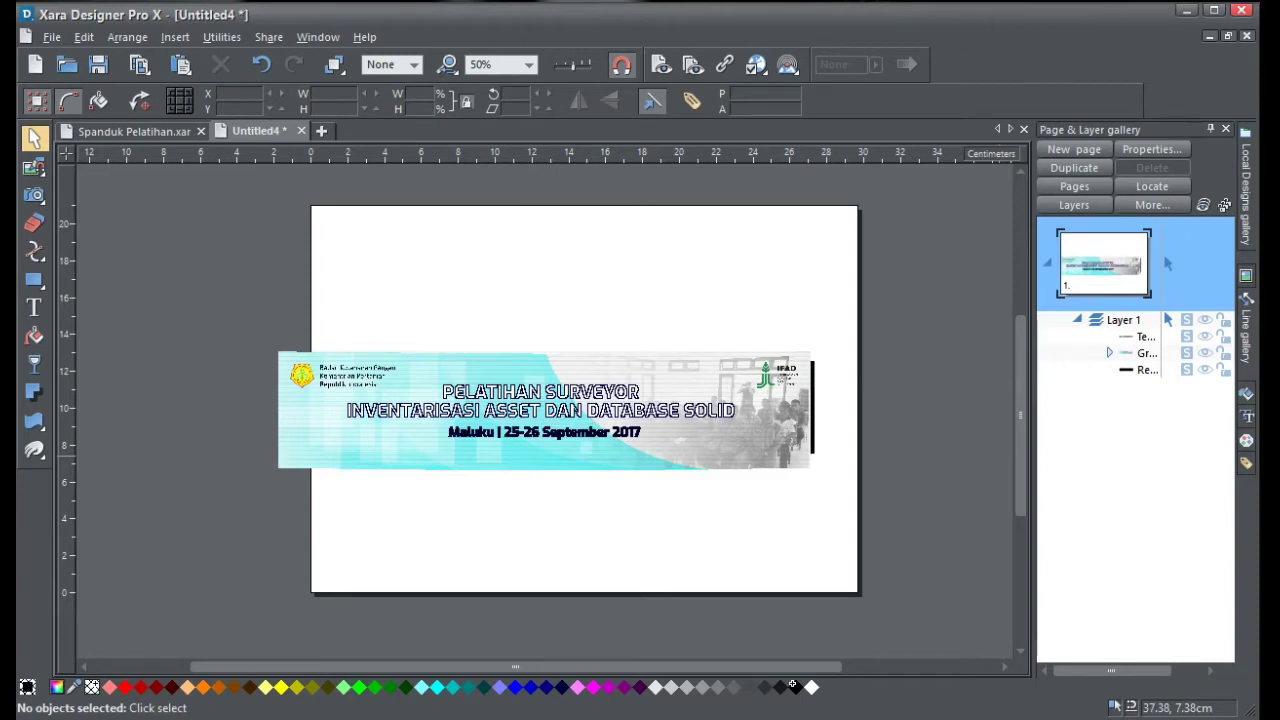
Bring the 25 by 5 cm black rectangle to the front of Layer 1.
click(1145, 337)
click(1146, 353)
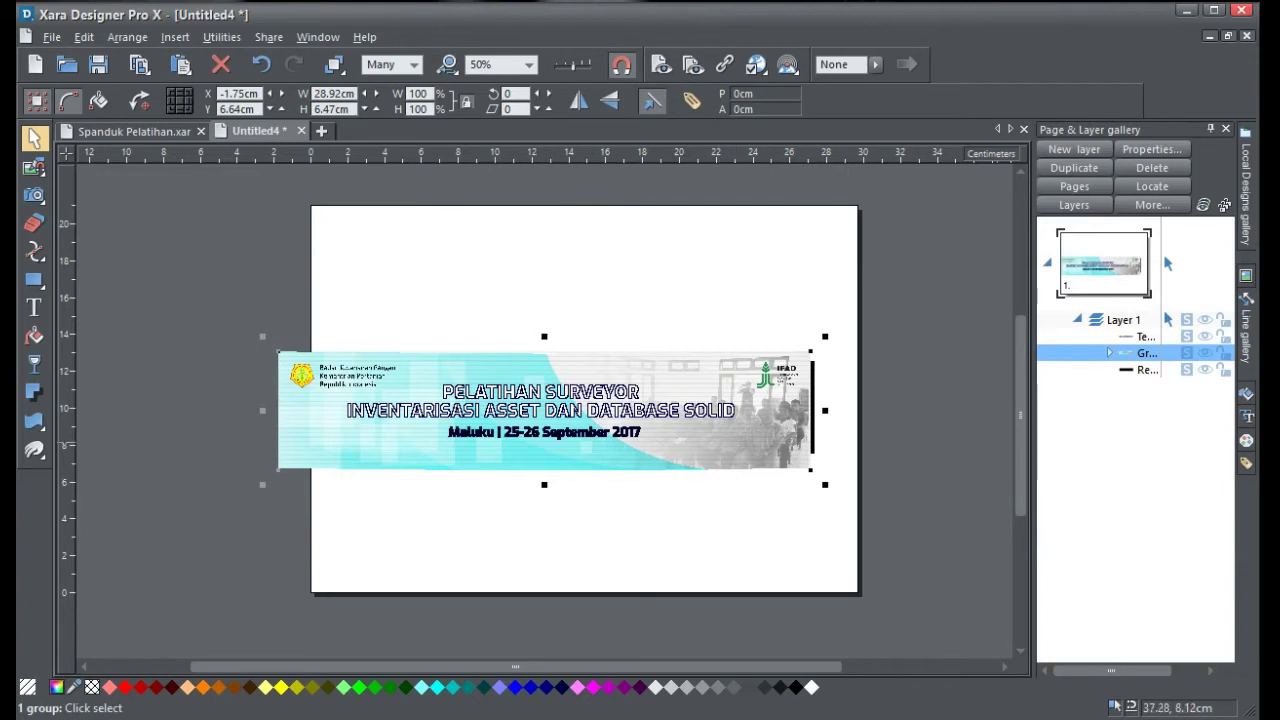
click(1147, 370)
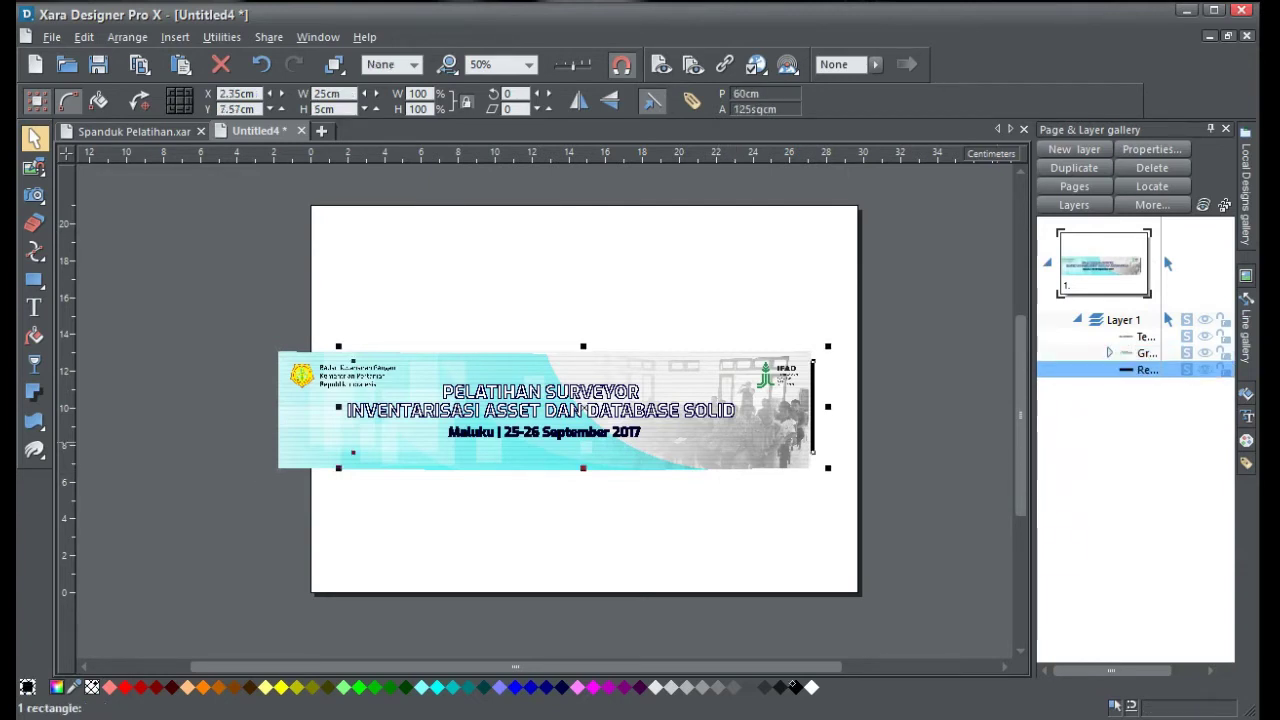
key(ctrl+f)
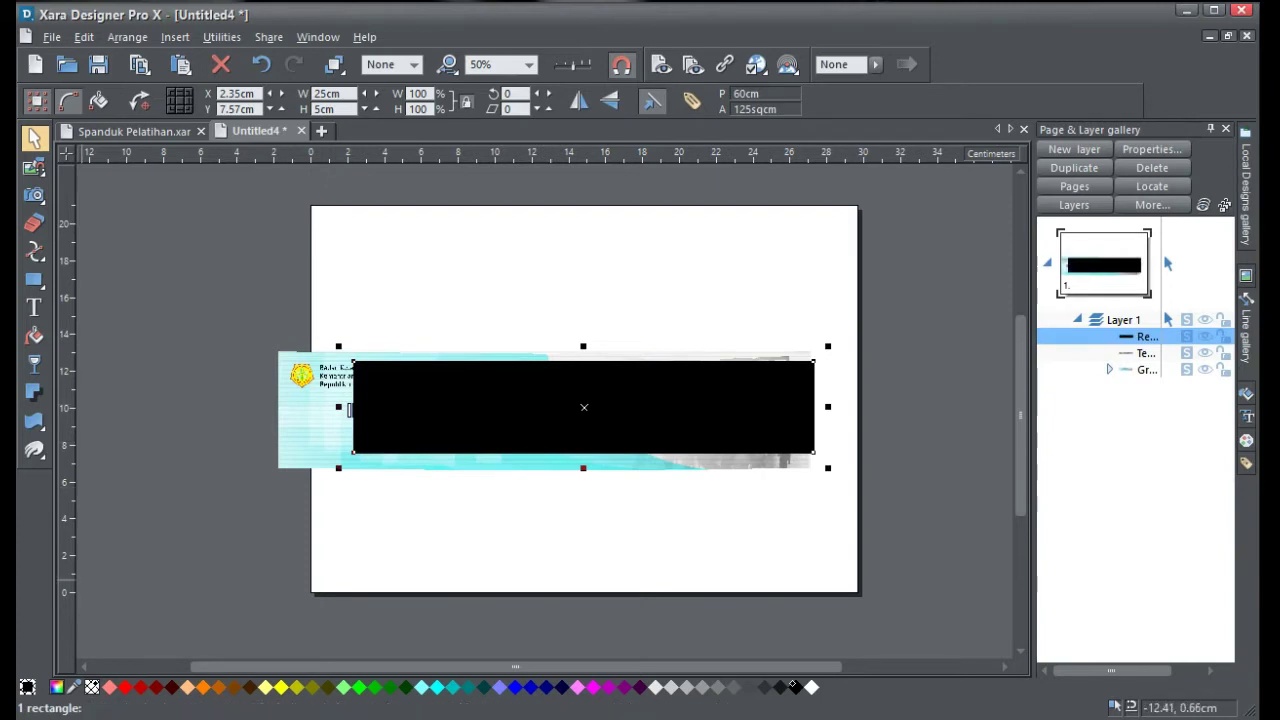
Remove the rectangle's fill and give it a black outline.
click(27, 686)
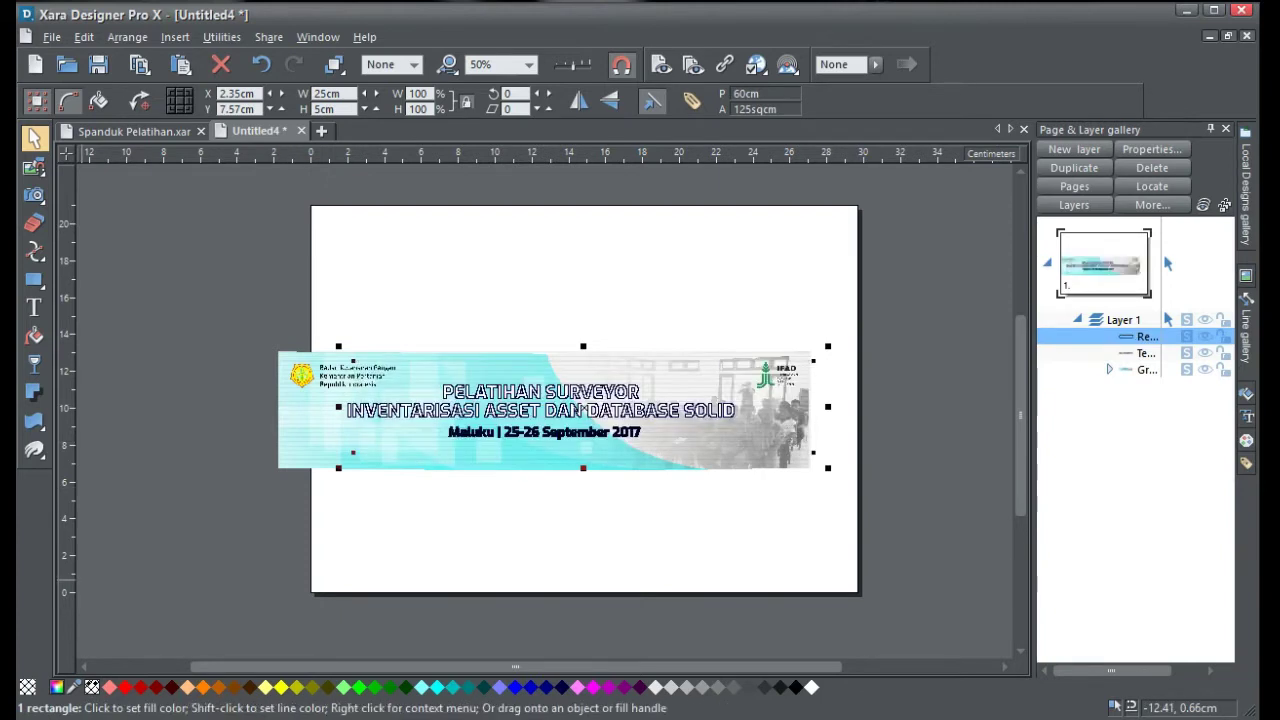
shift+click(109, 687)
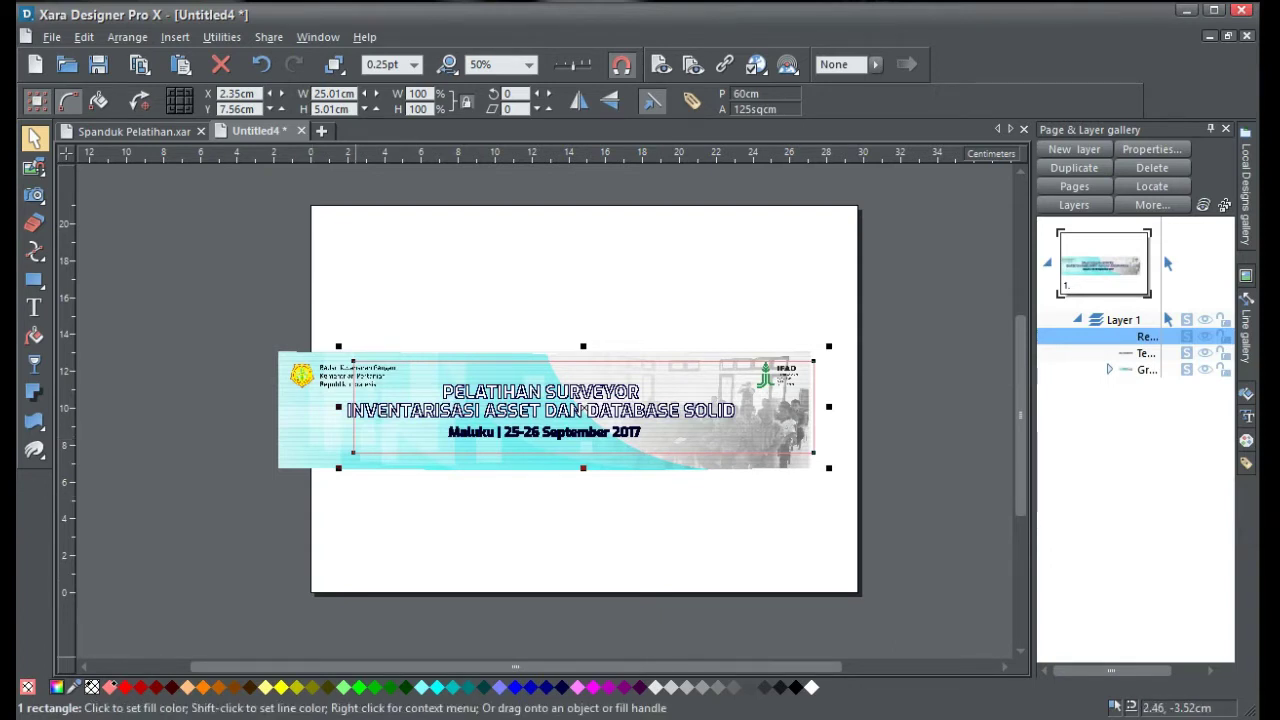
shift+click(797, 687)
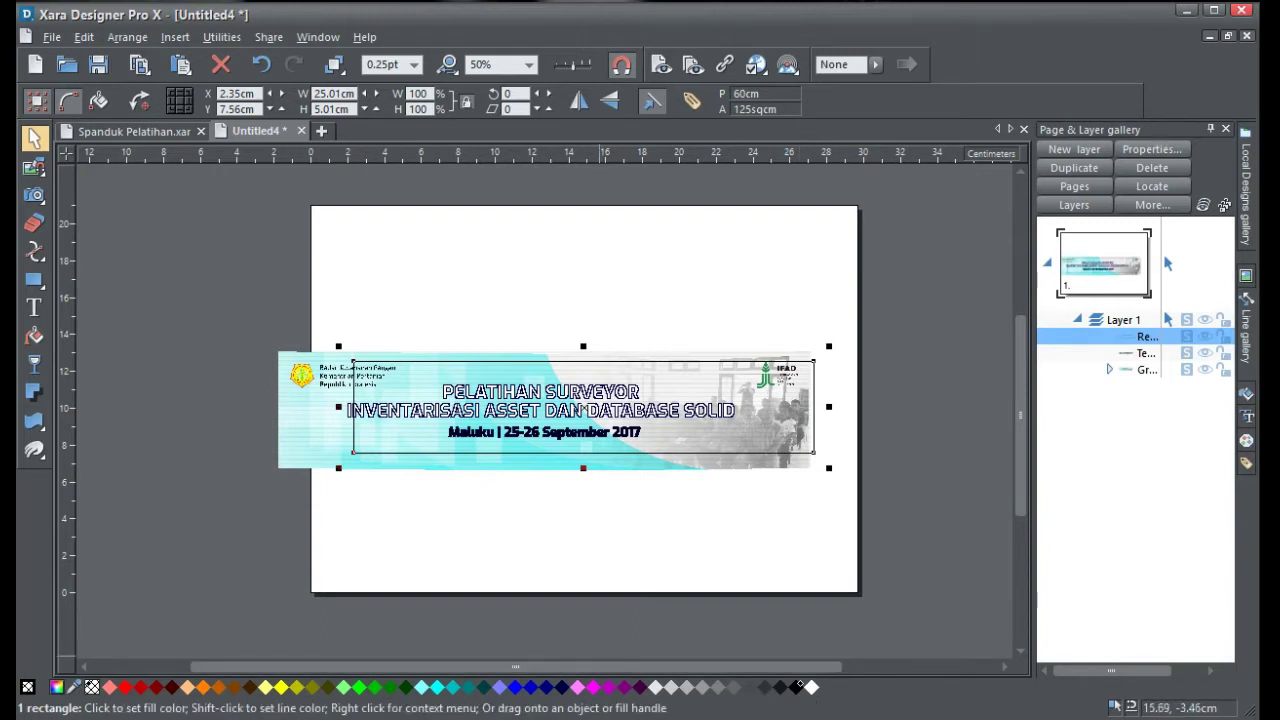
Try a magenta fill and a red outline on the rectangle, restoring no fill and the black outline.
click(596, 687)
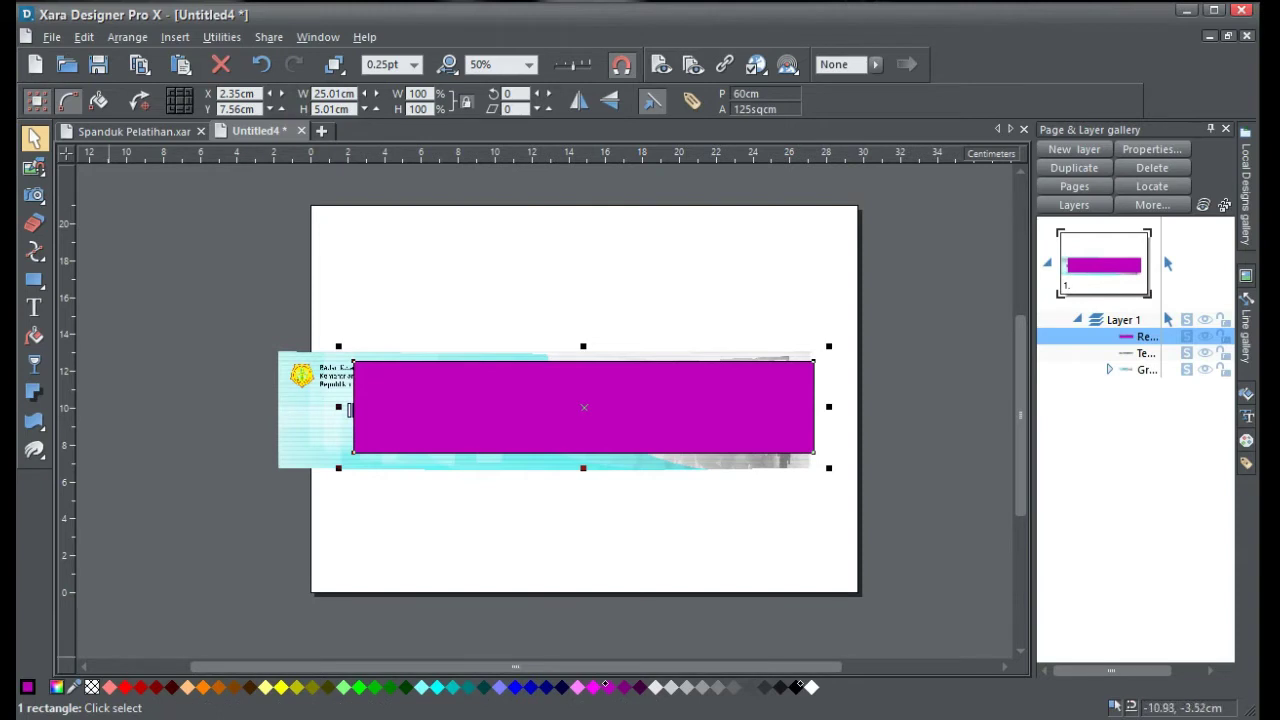
click(91, 687)
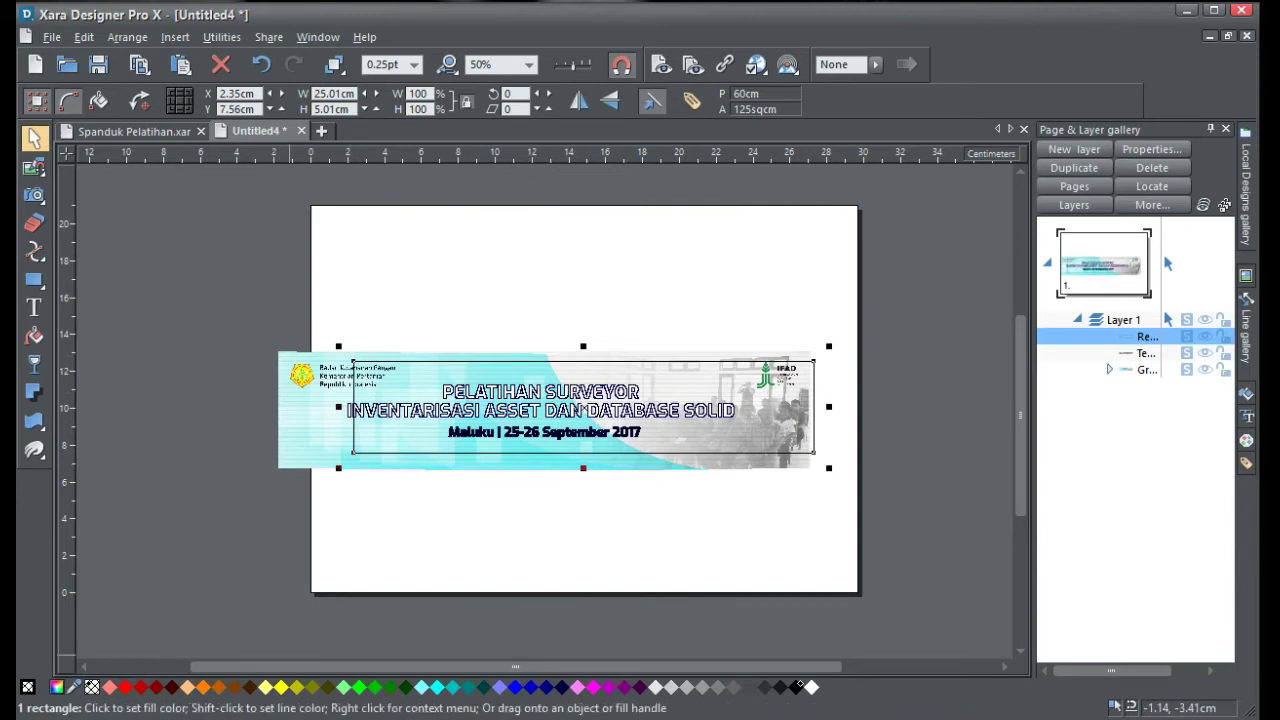
shift+click(127, 687)
shift+click(798, 687)
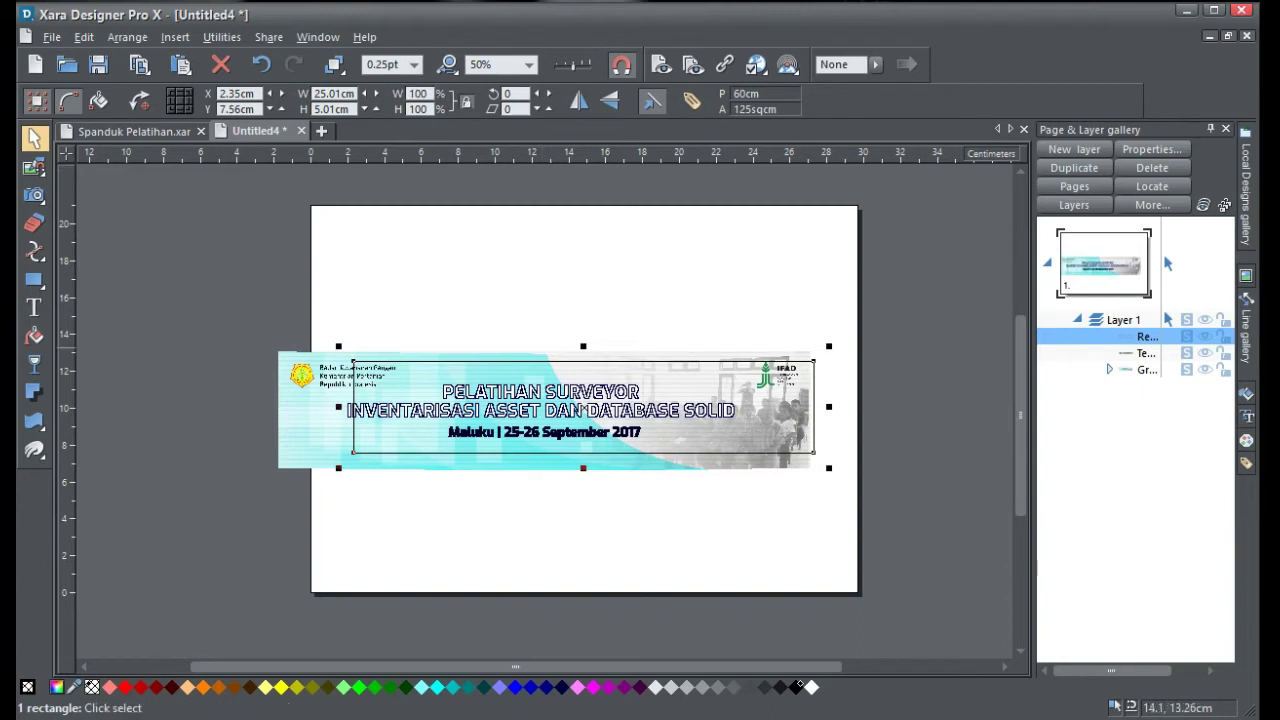
click(413, 64)
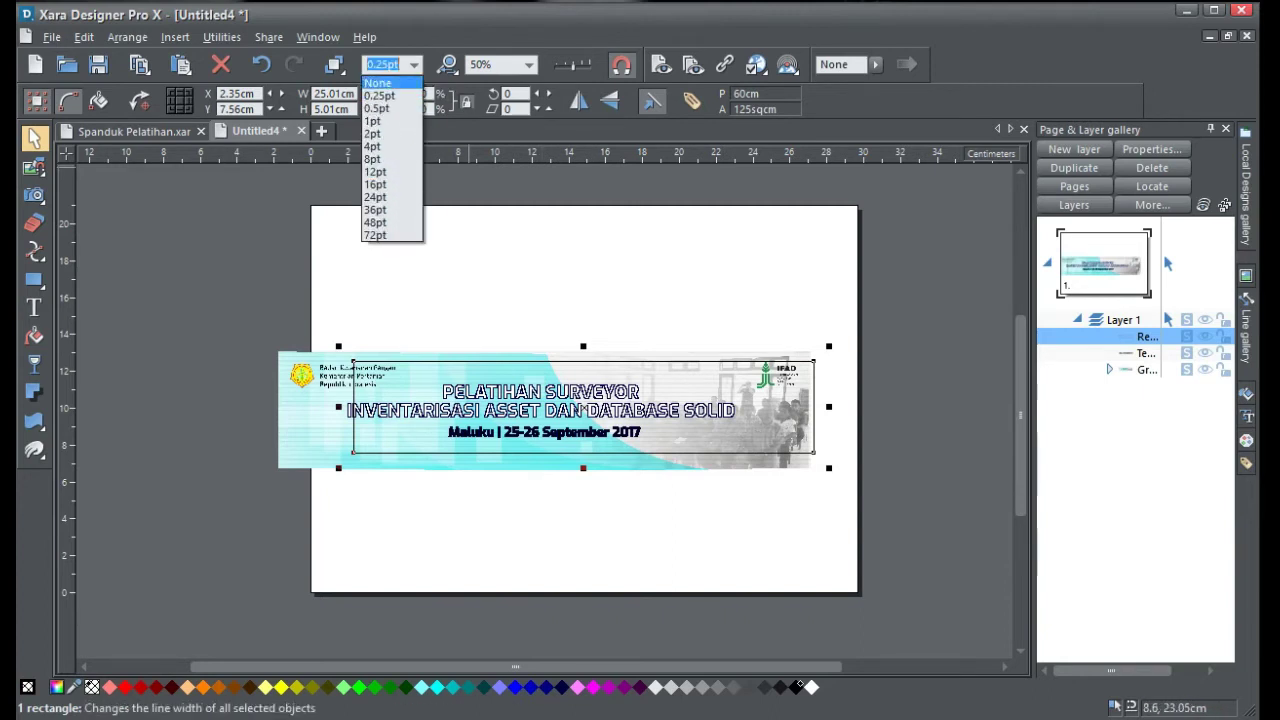
click(498, 254)
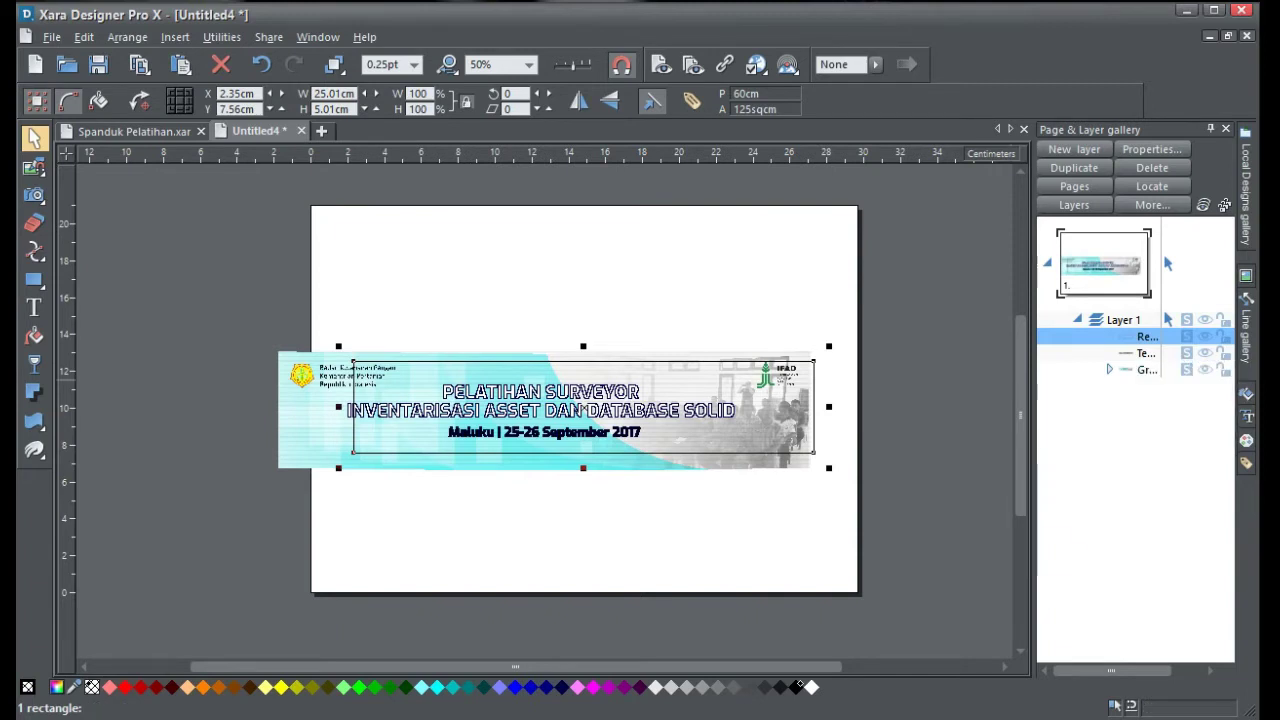
Lock the outline rectangle, and move and scale the date text and banner group together to about 25.32 by 5.66 cm over it.
click(1225, 337)
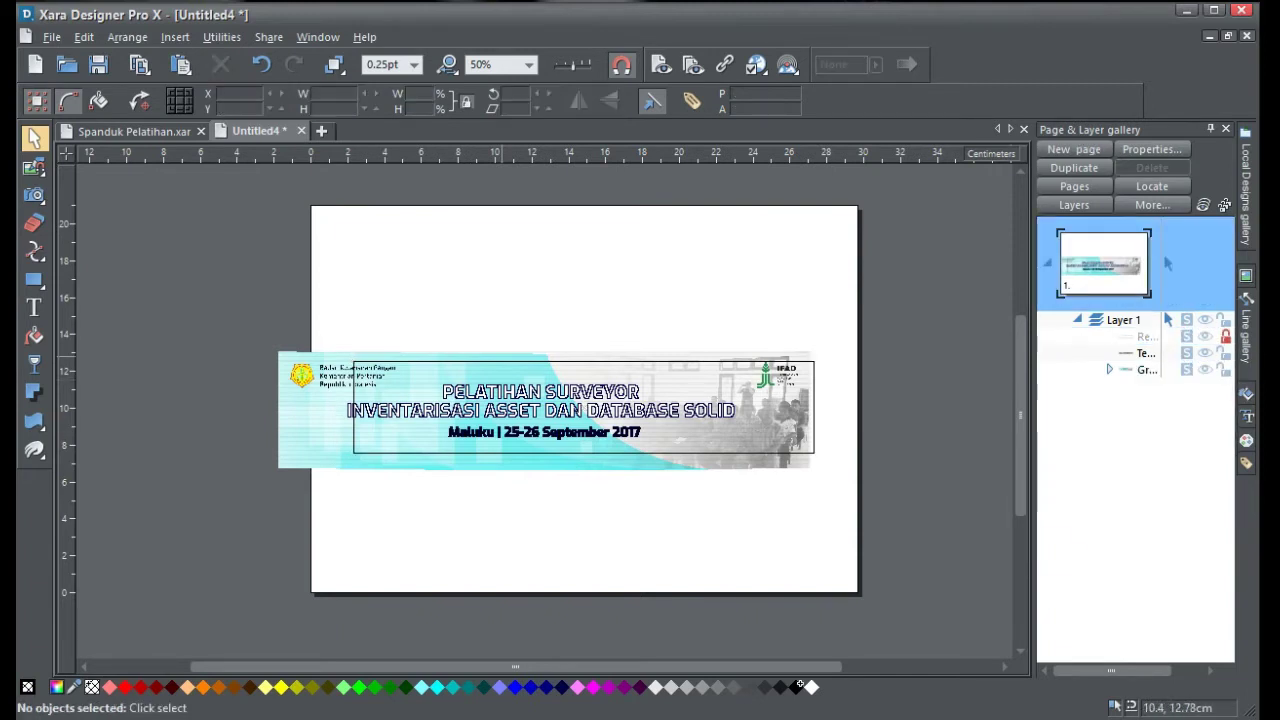
click(325, 375)
drag(250, 315, 823, 500)
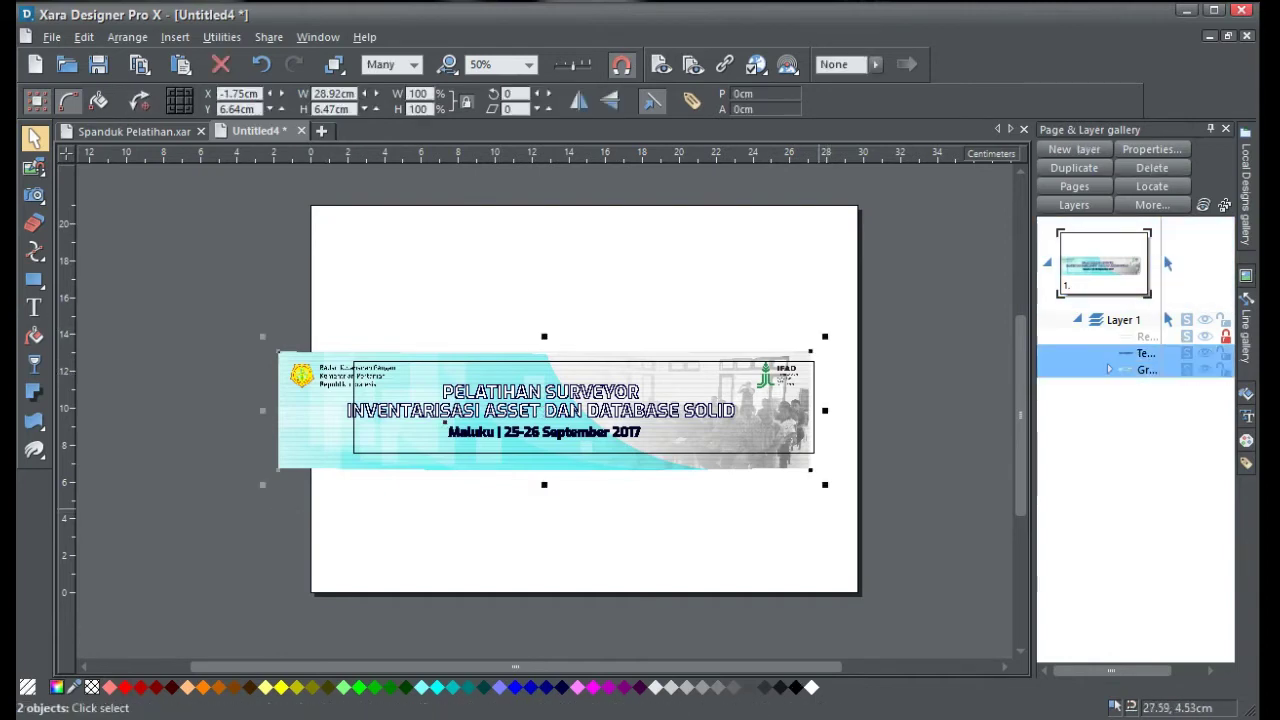
drag(287, 429, 362, 439)
drag(900, 494, 817, 465)
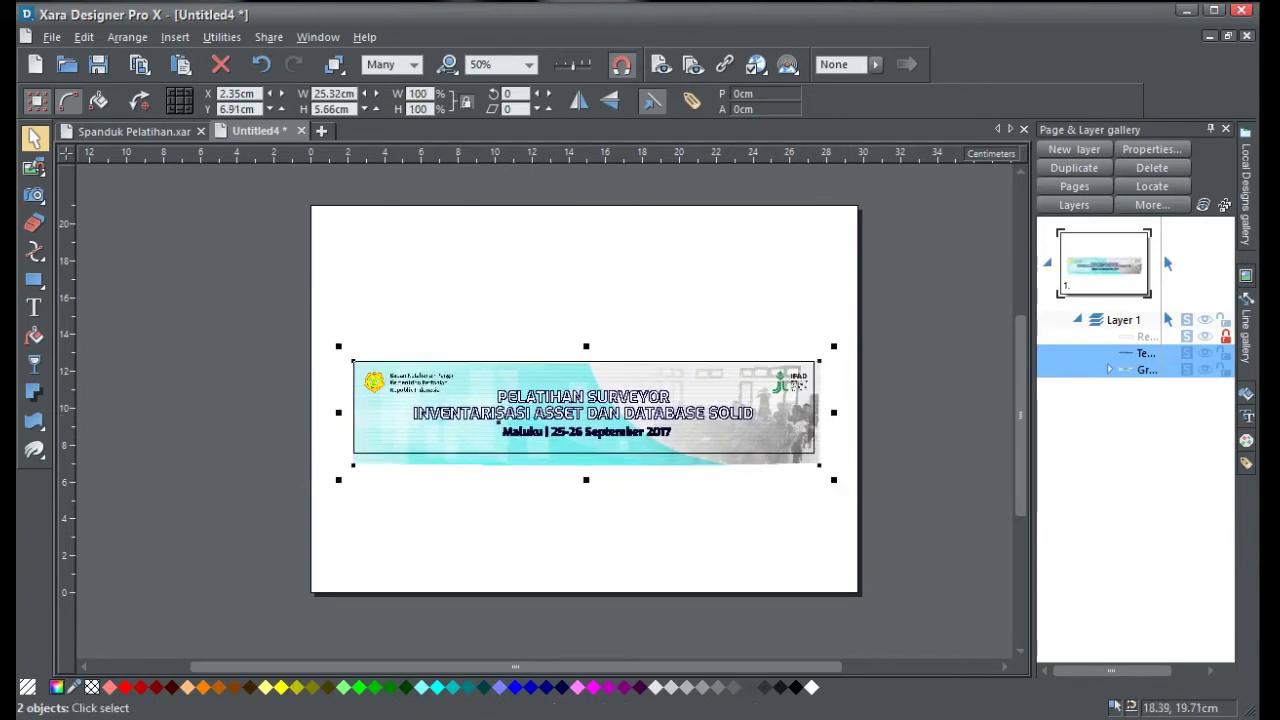
Nudge the date text and banner group to X 2.15 cm, Y 7.01 cm so they cover the whole rectangle, and deselect them.
scroll(620, 412, up, 1)
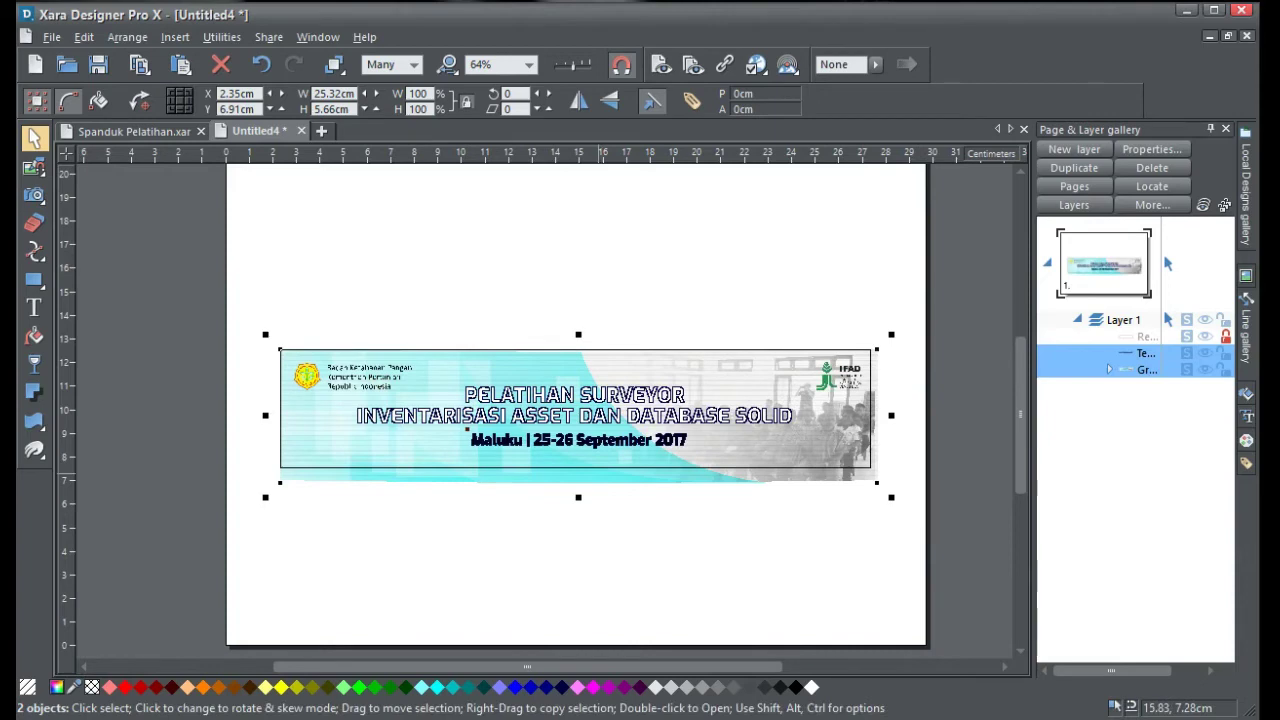
key(Left)
key(Up)
key(Left)
key(Left)
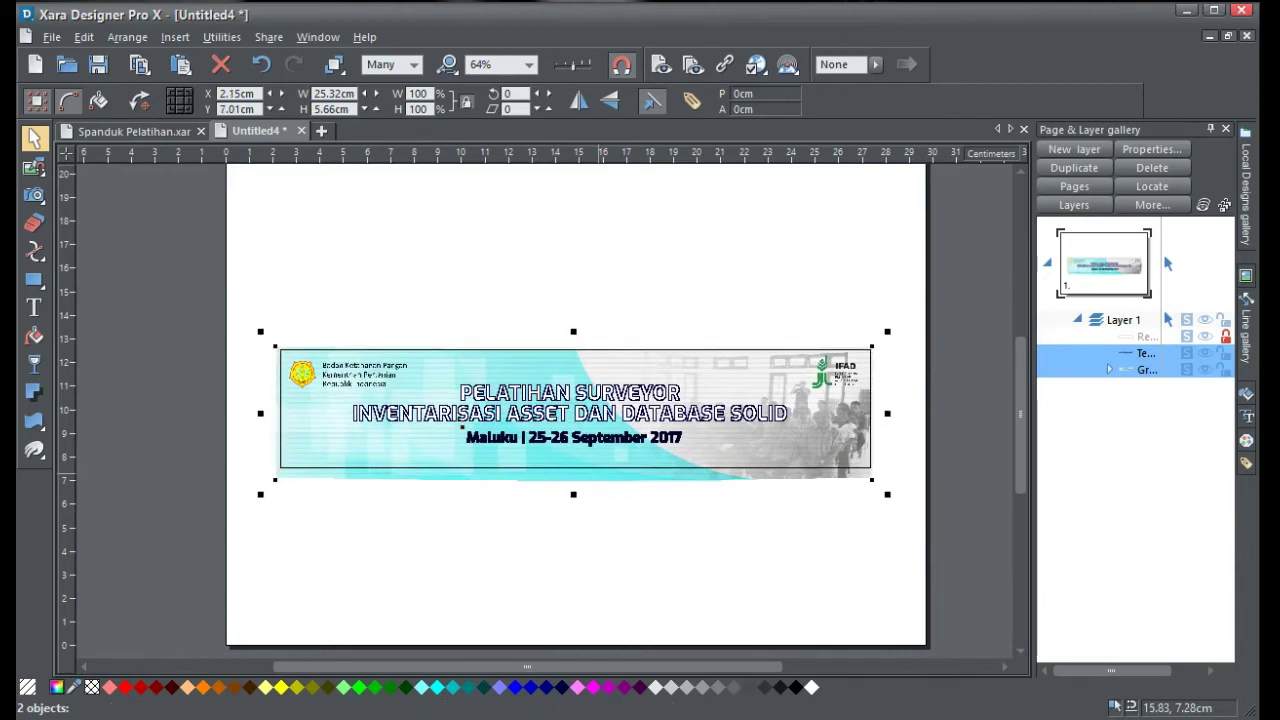
click(673, 520)
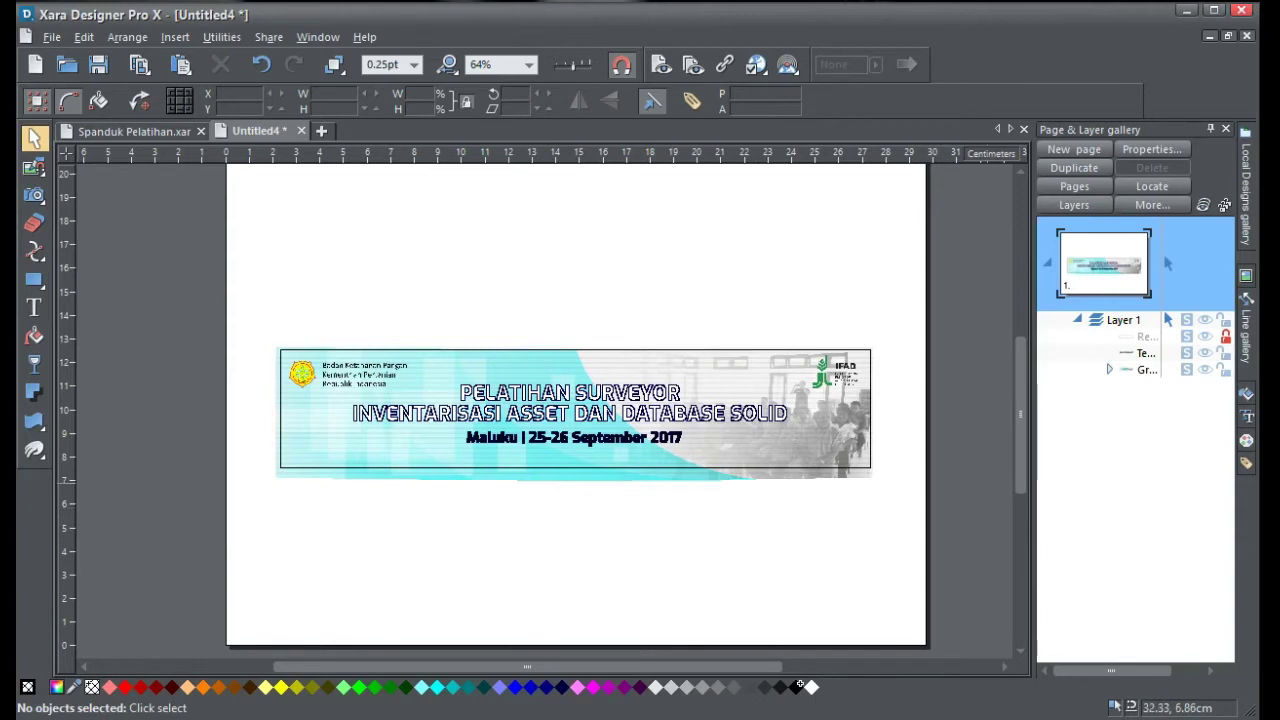
Unlock the outline rectangle on Layer 1 and select it.
click(1225, 336)
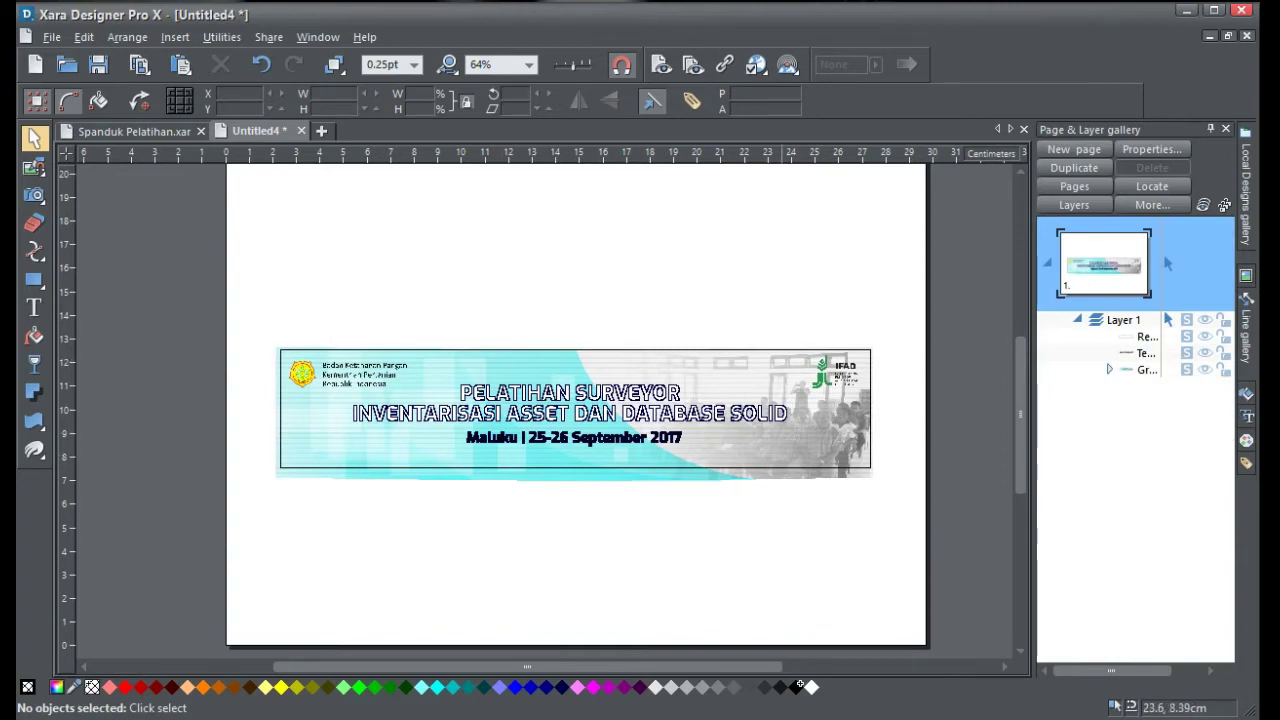
click(1146, 337)
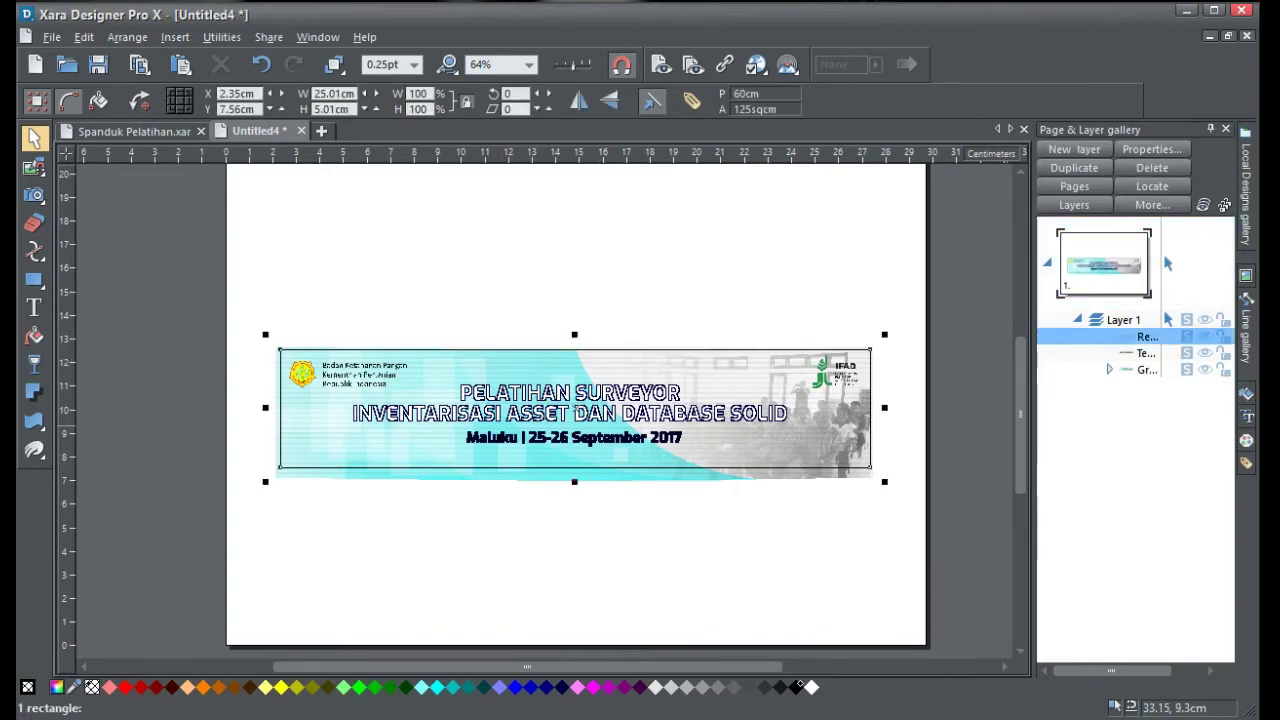
Move the outline rectangle below the banner group in Layer 1's stacking order, and ungroup the banner group.
drag(1146, 337, 1147, 369)
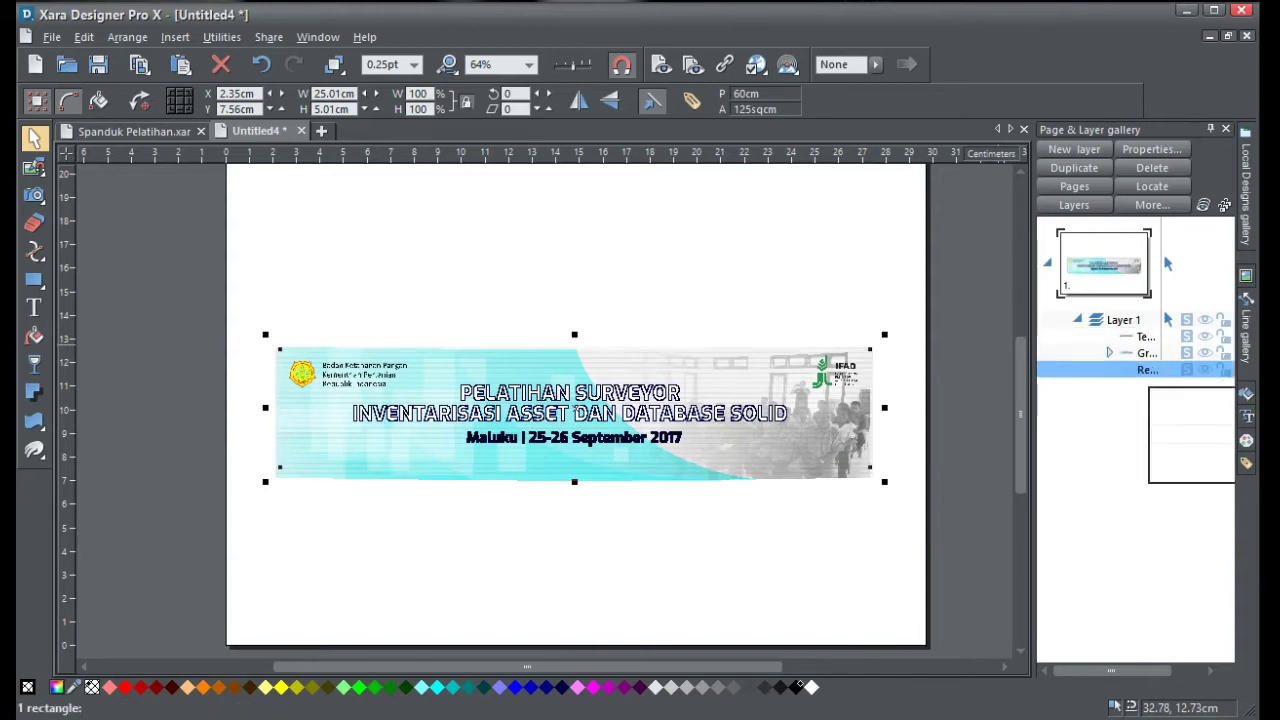
click(1145, 337)
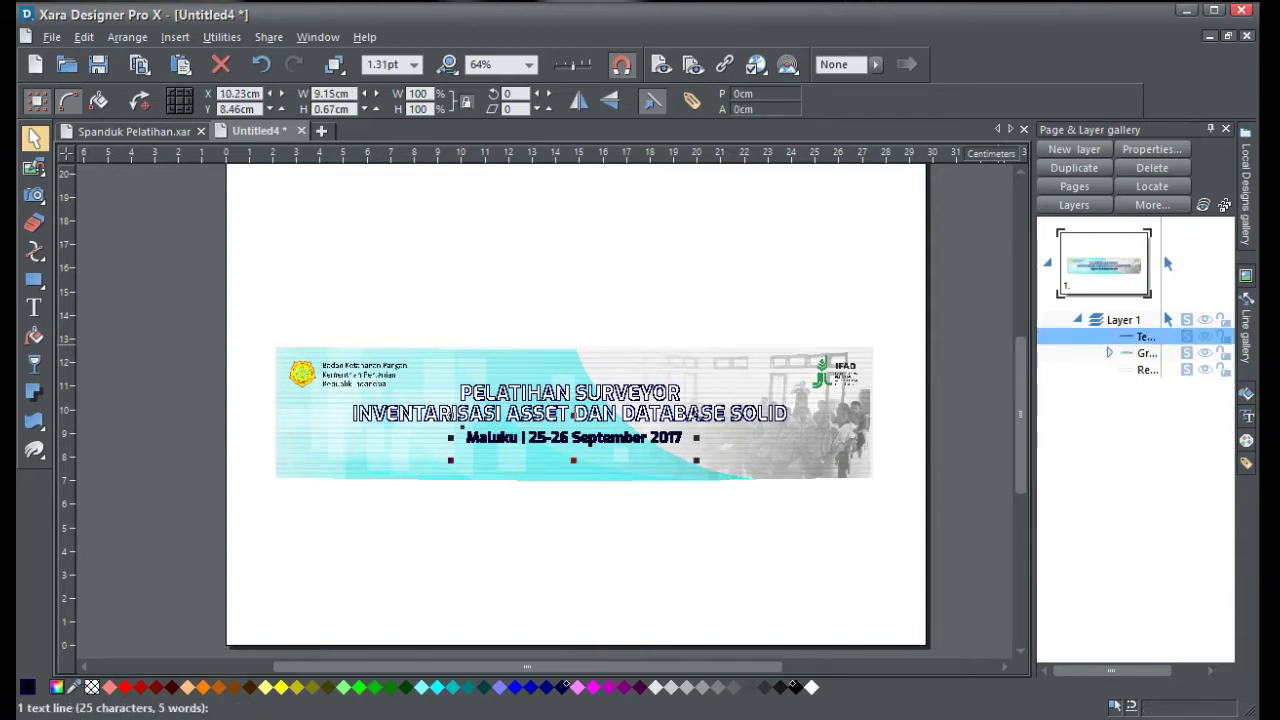
click(1146, 353)
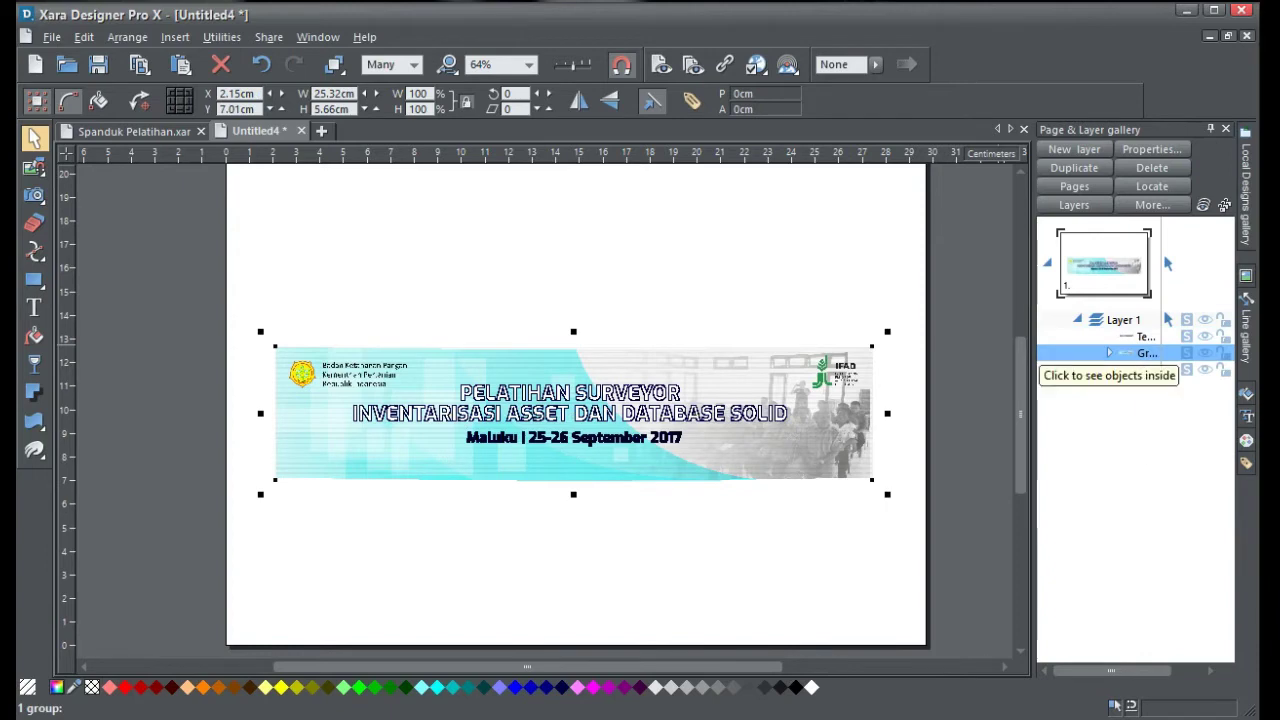
click(1109, 353)
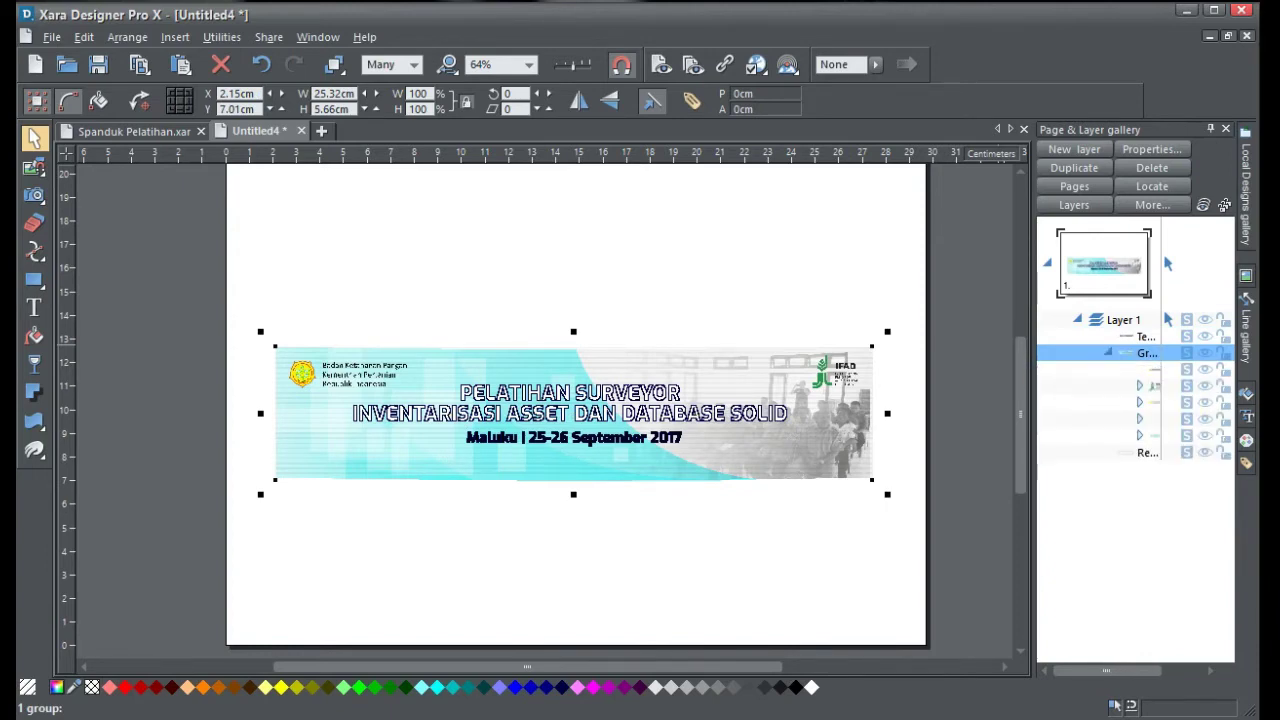
key(ctrl+u)
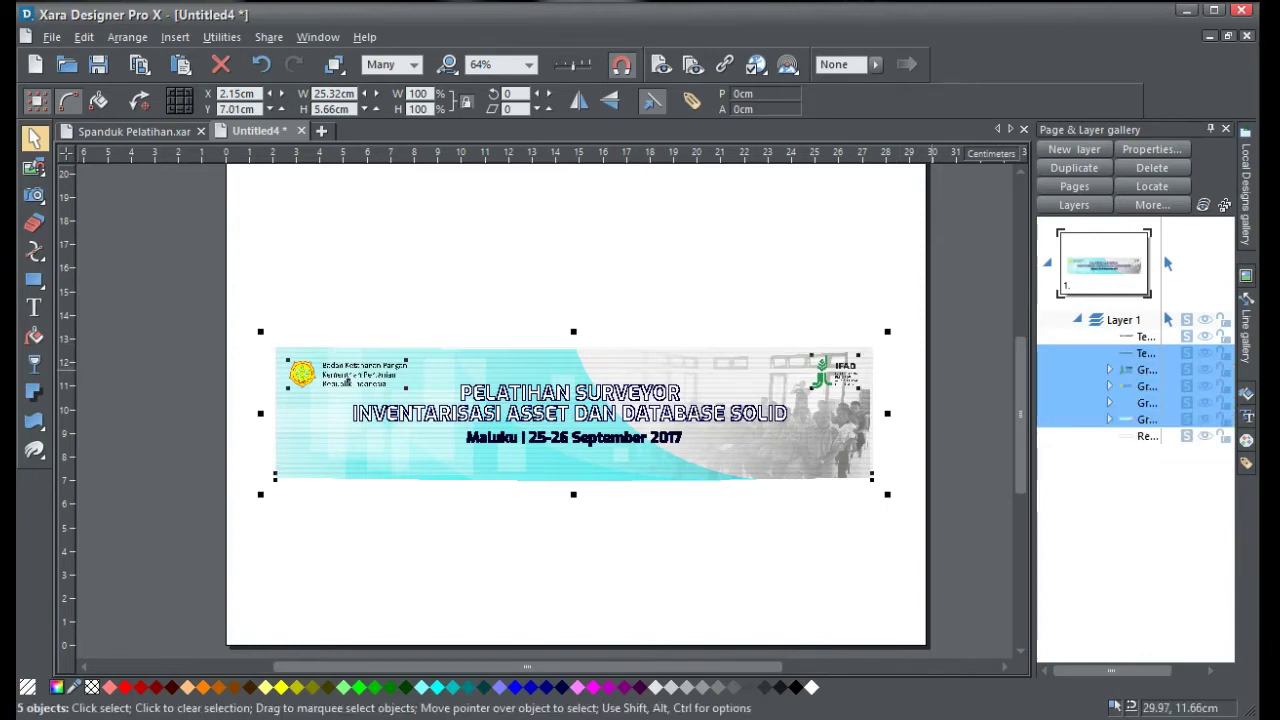
click(899, 386)
Cut the title text together with the two logo groups out of the banner.
click(720, 413)
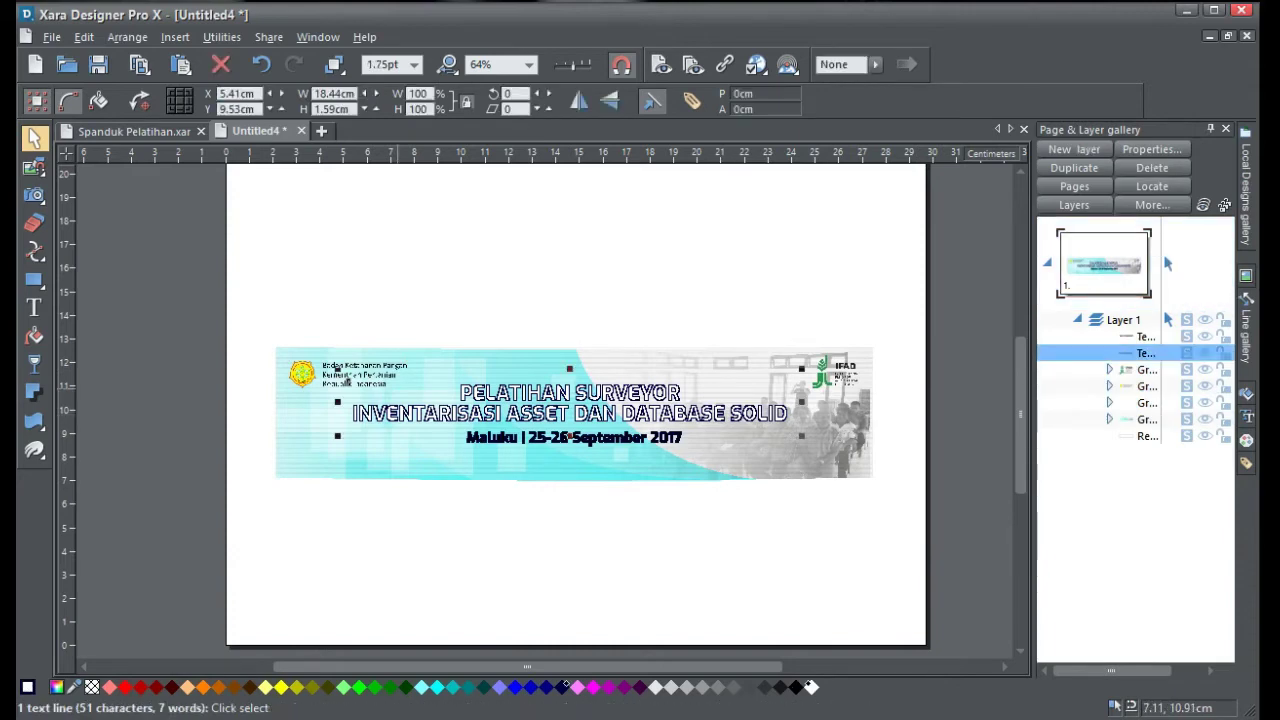
shift+click(354, 377)
key(Escape)
click(347, 381)
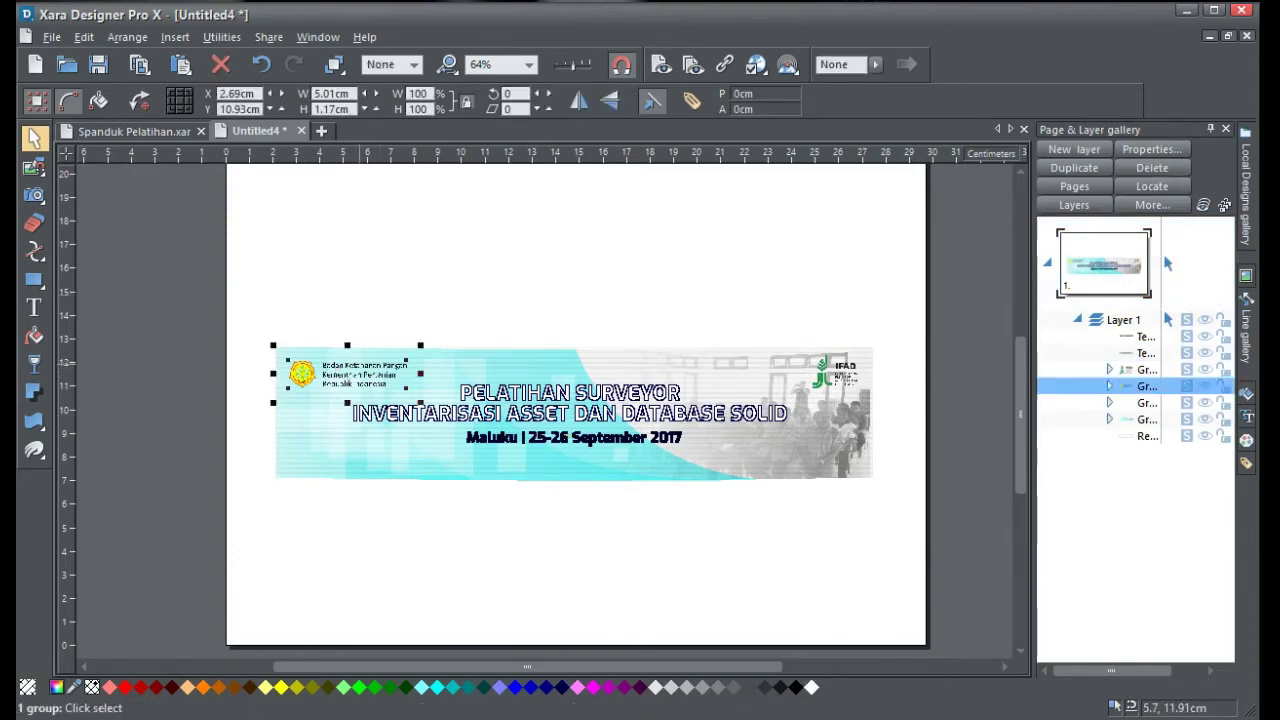
key(shift)
shift+click(823, 379)
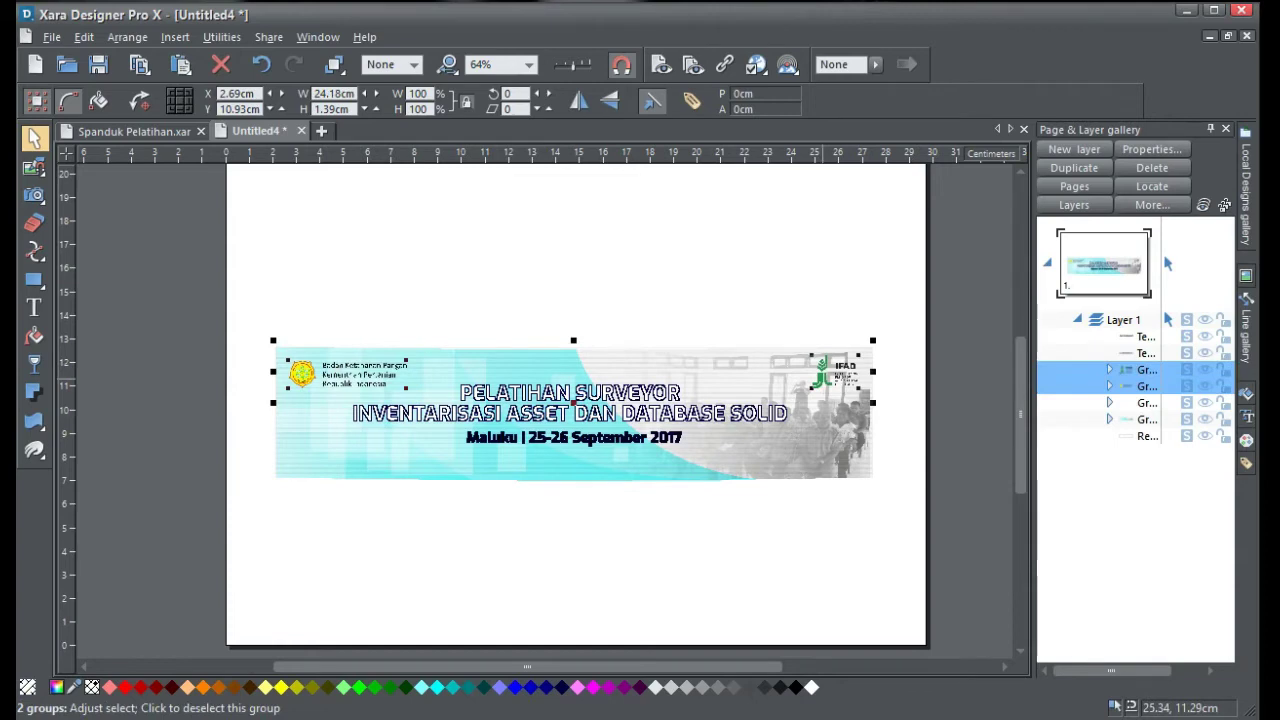
shift+click(573, 437)
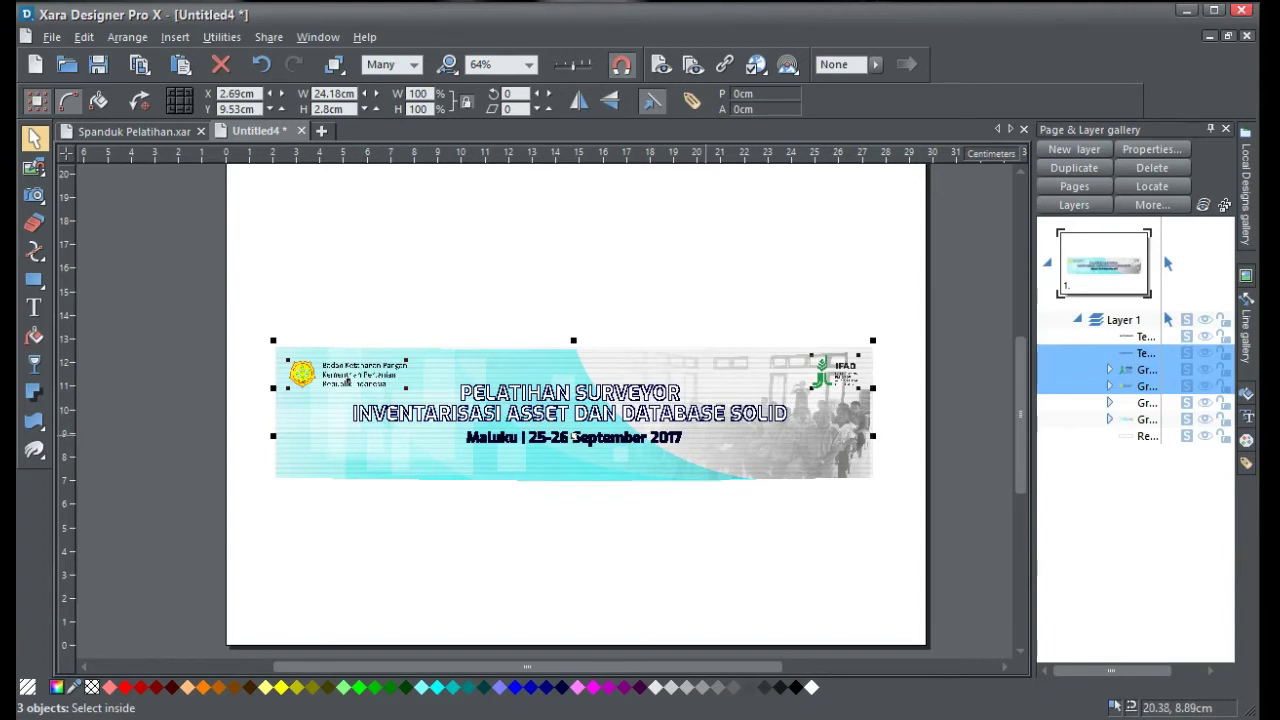
key(Delete)
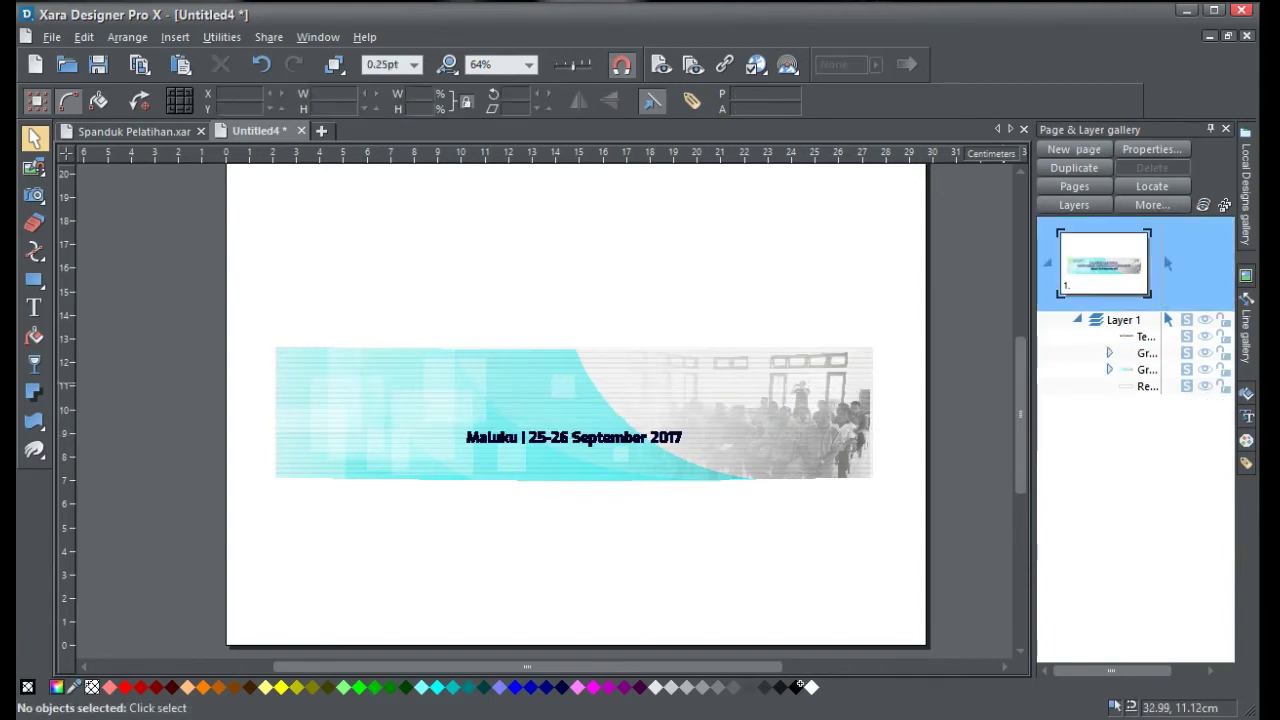
Paste the title text and logo groups back, position them over the banner at about X 2.71 cm, Y 9.52 cm, and deselect them.
key(ctrl+z)
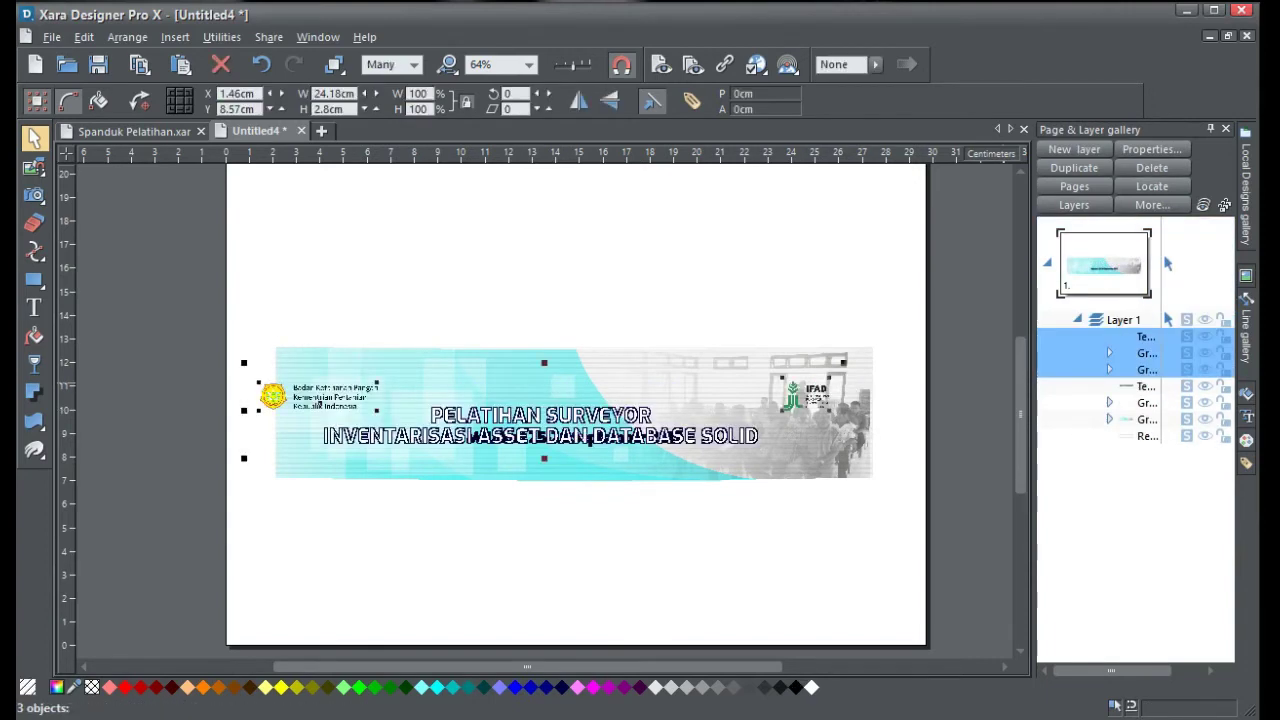
drag(554, 414, 580, 391)
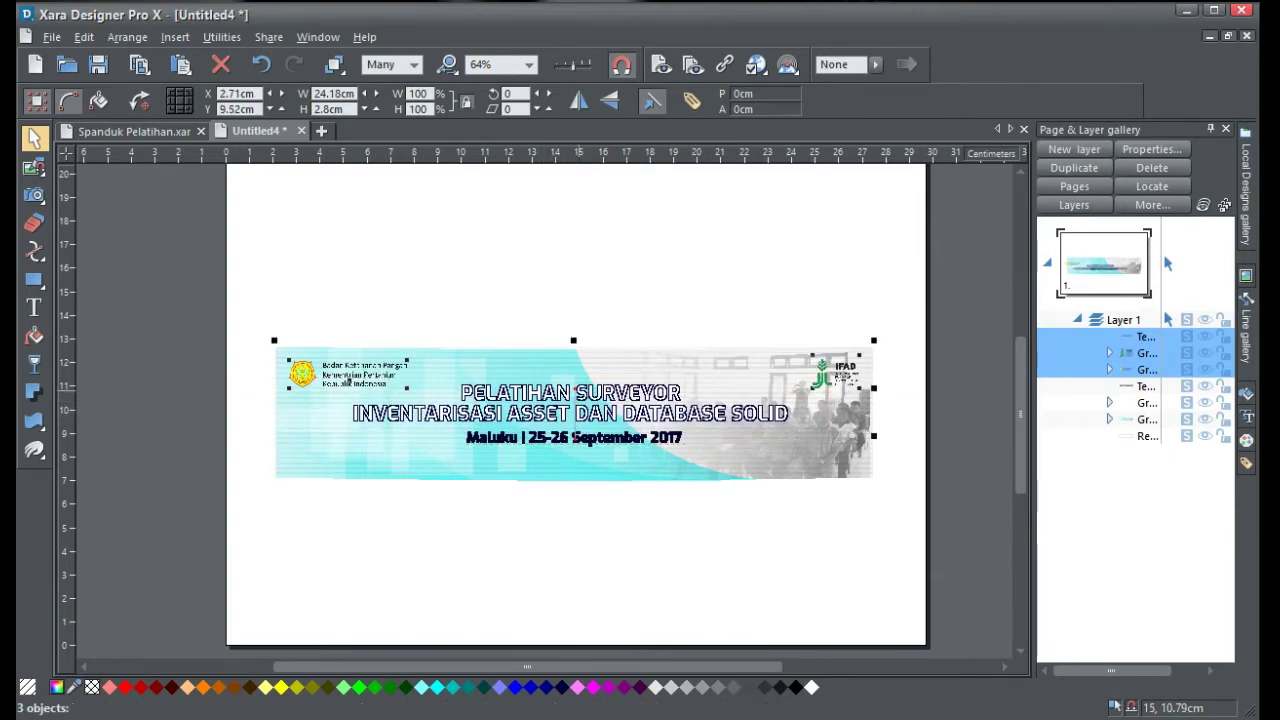
click(603, 265)
Examine the stacking order of the date text, the two background groups and the outline rectangle on Layer 1.
click(687, 442)
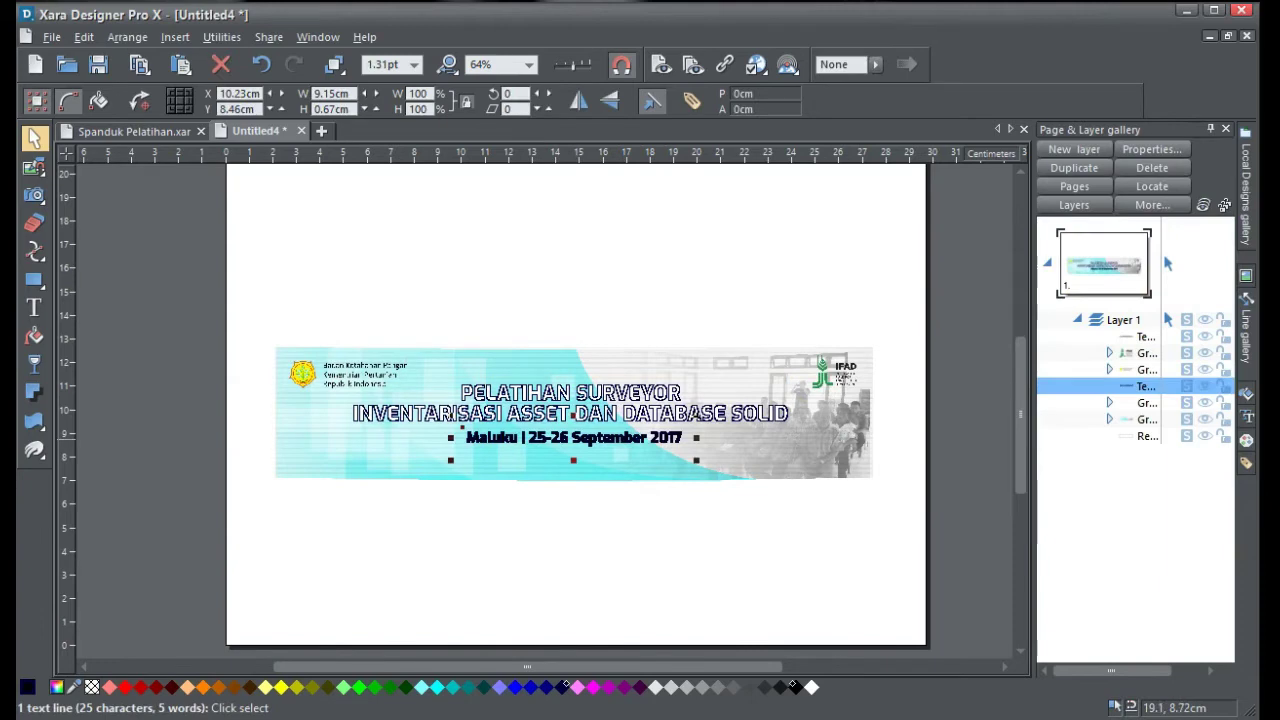
click(1146, 403)
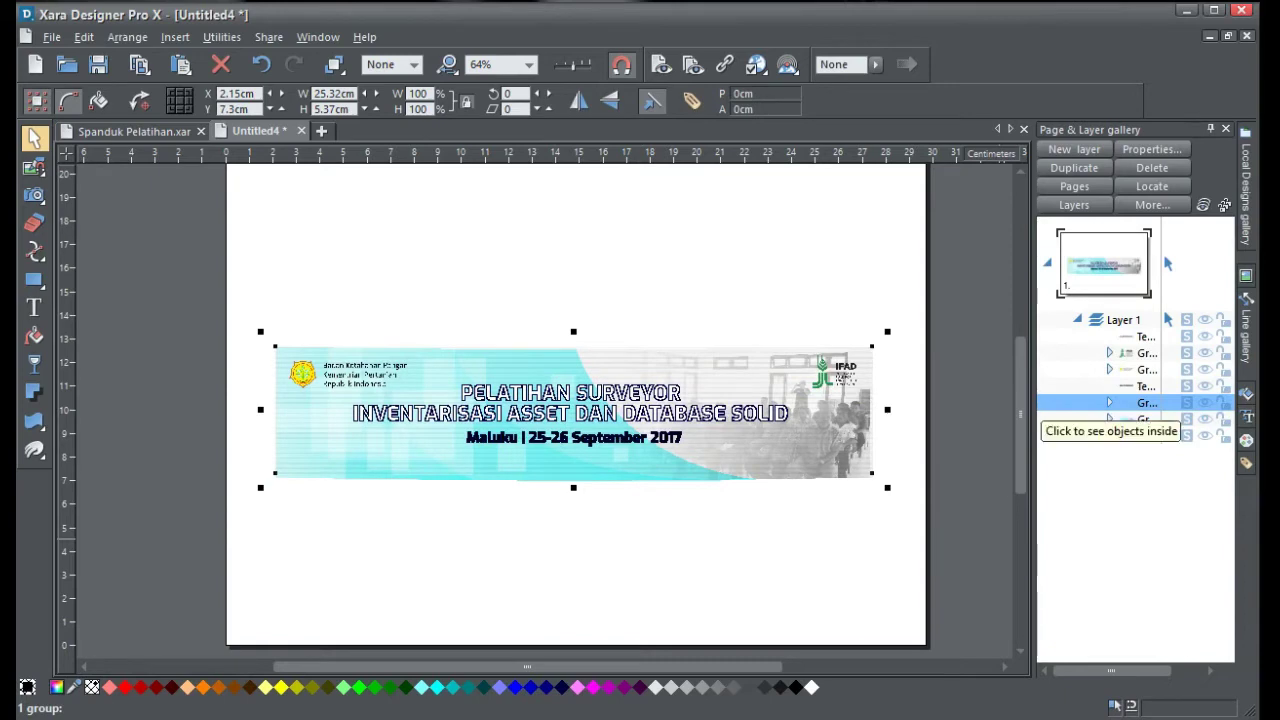
click(1109, 419)
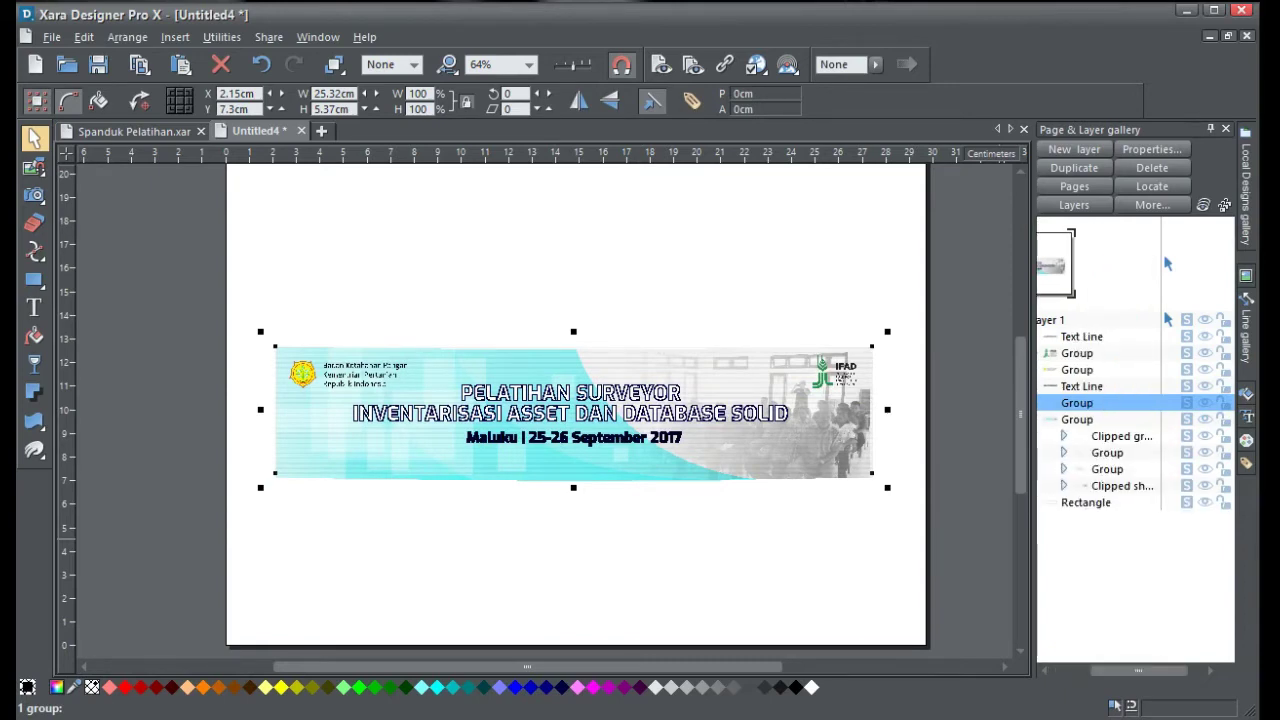
drag(1138, 671, 1112, 671)
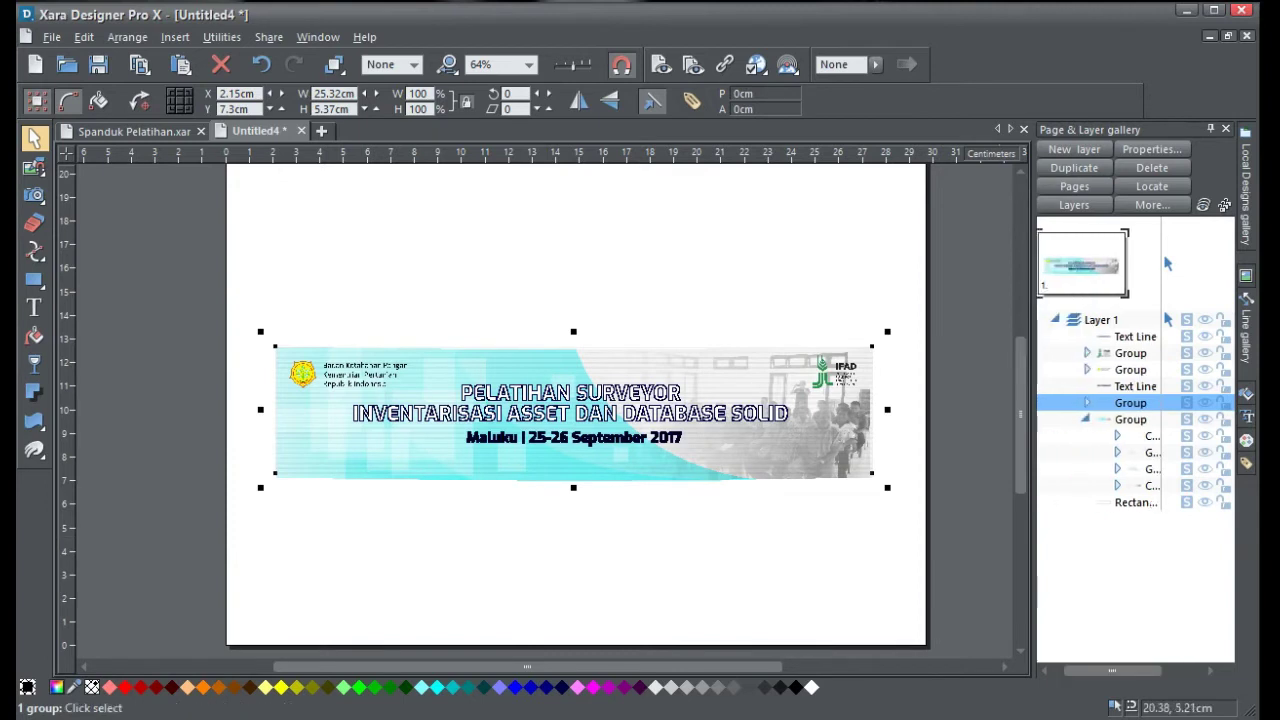
click(951, 498)
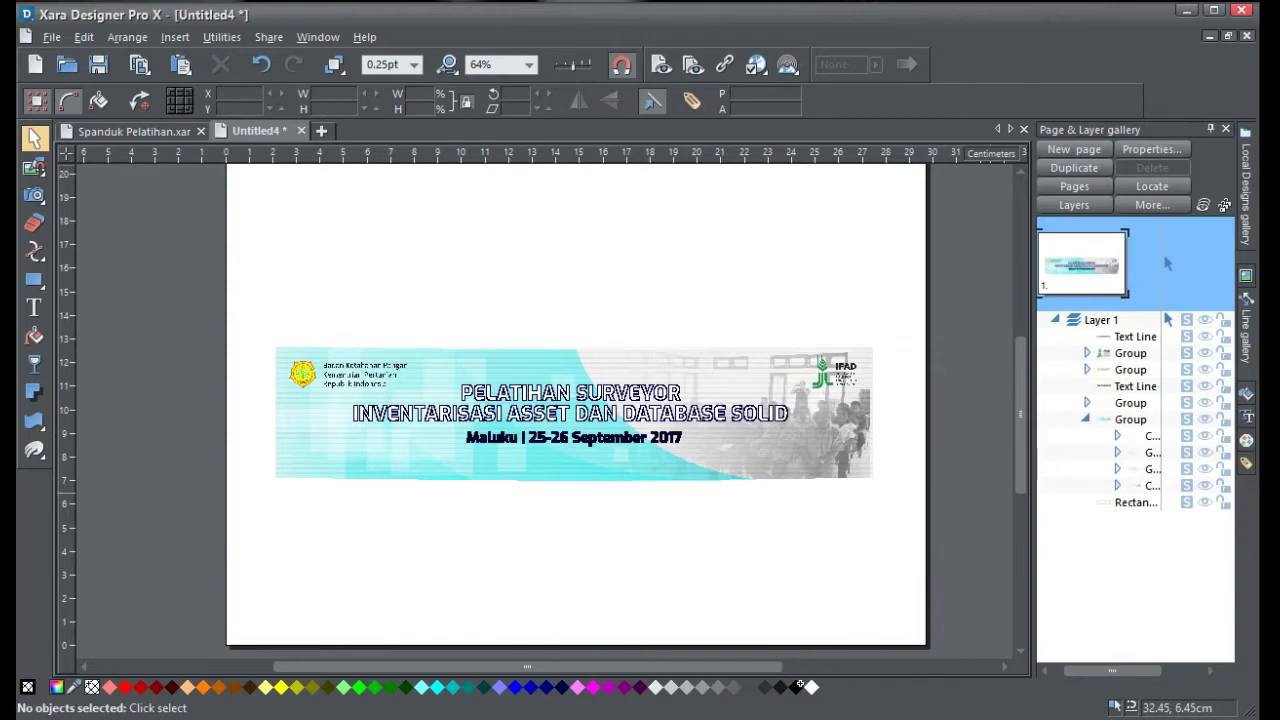
click(1135, 503)
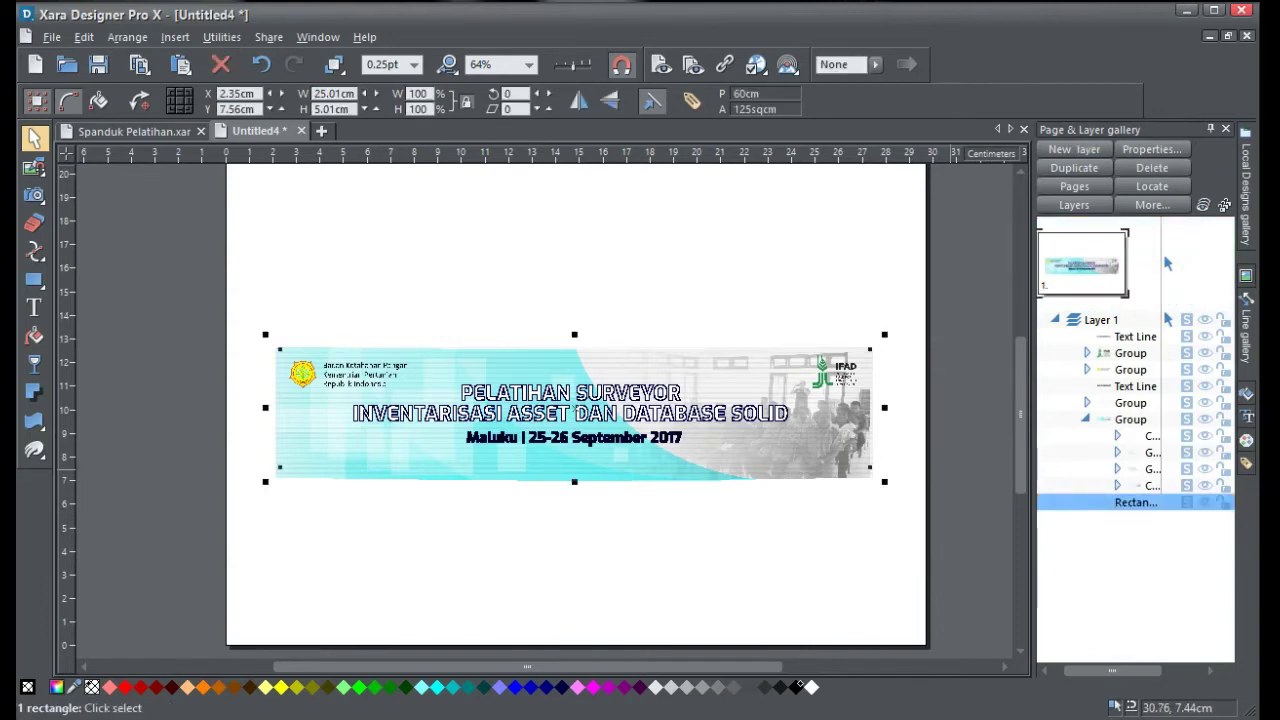
click(1086, 419)
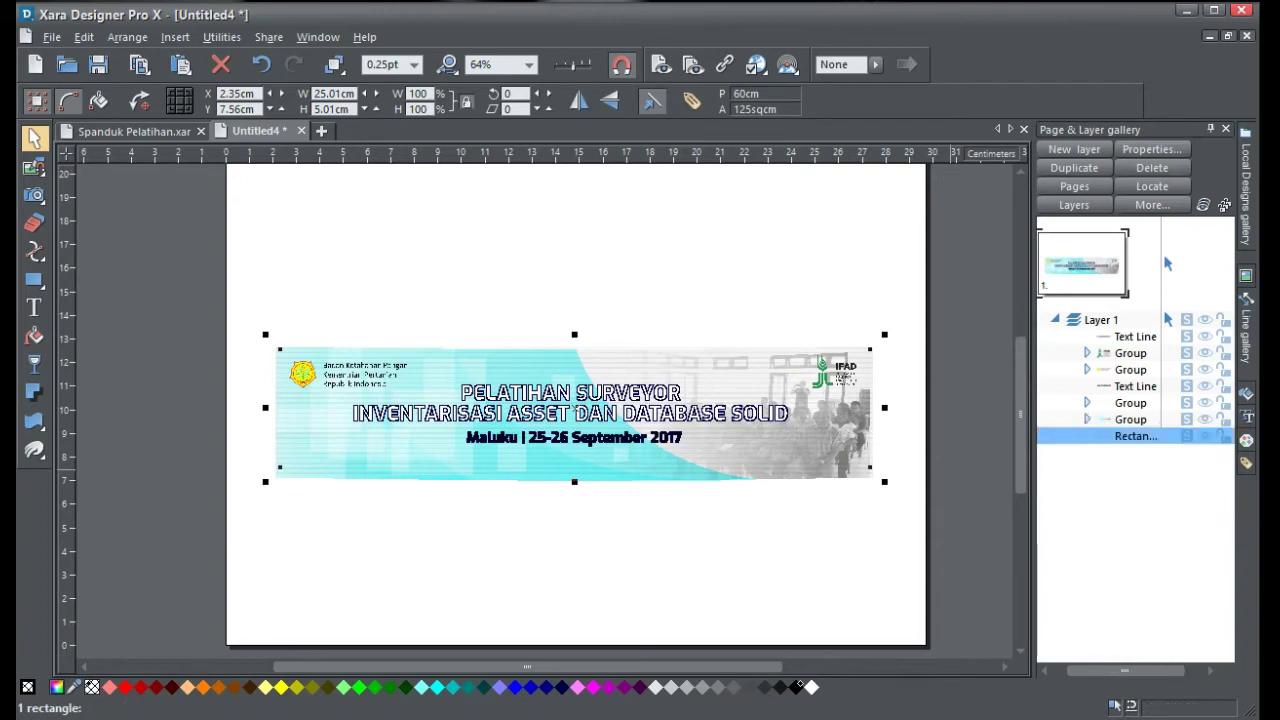
Group the two full-width background groups into one, and clip that group to the outline rectangle below it.
click(1131, 420)
key(Up)
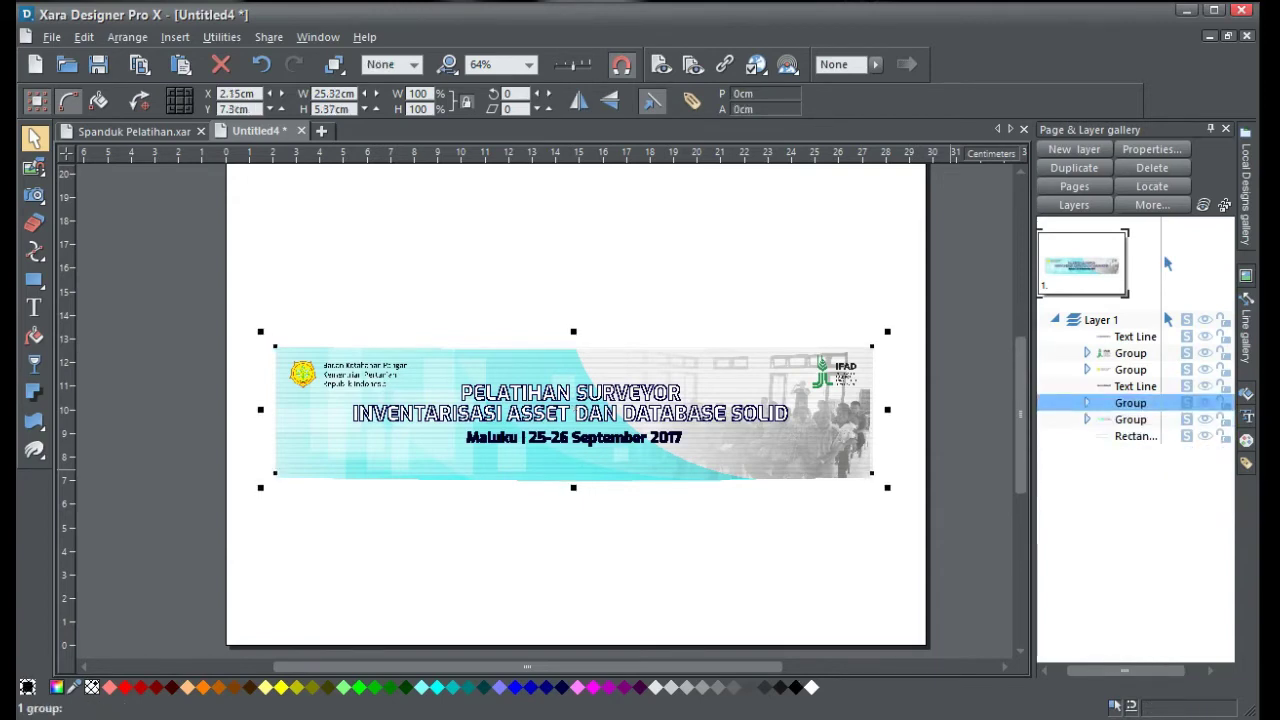
key(shift+Down)
key(ctrl+g)
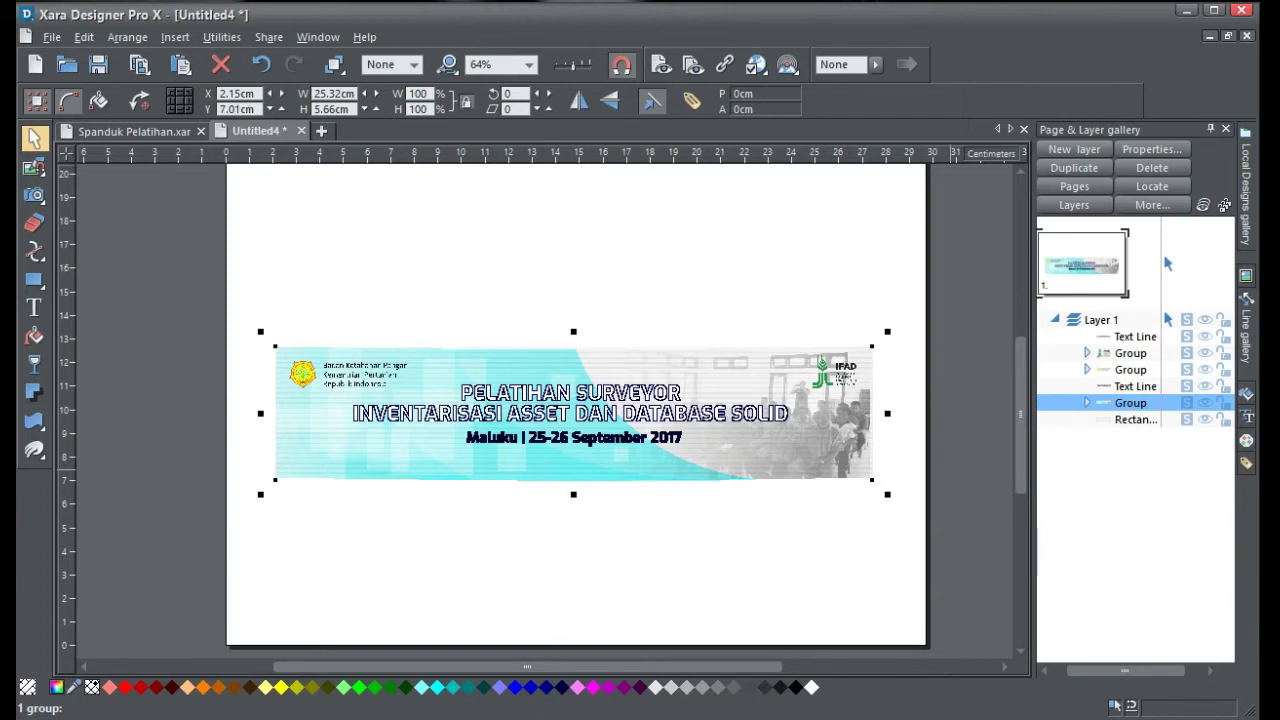
shift+click(1135, 420)
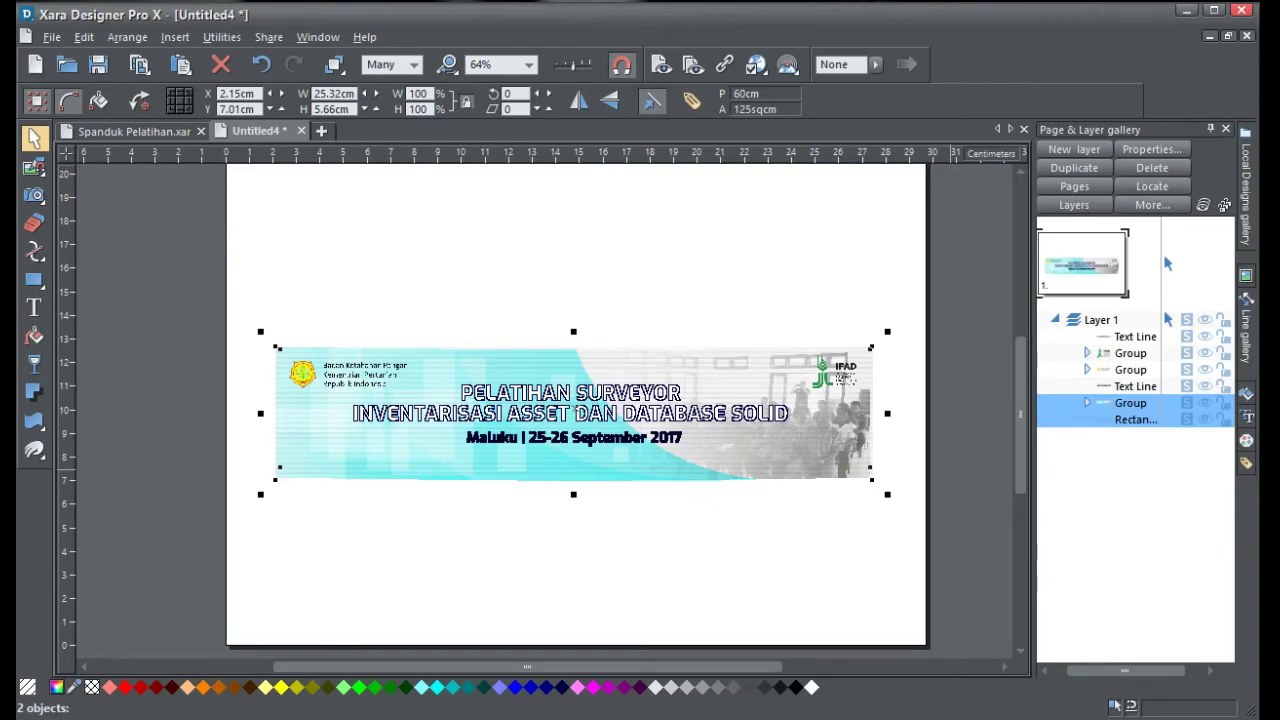
key(q)
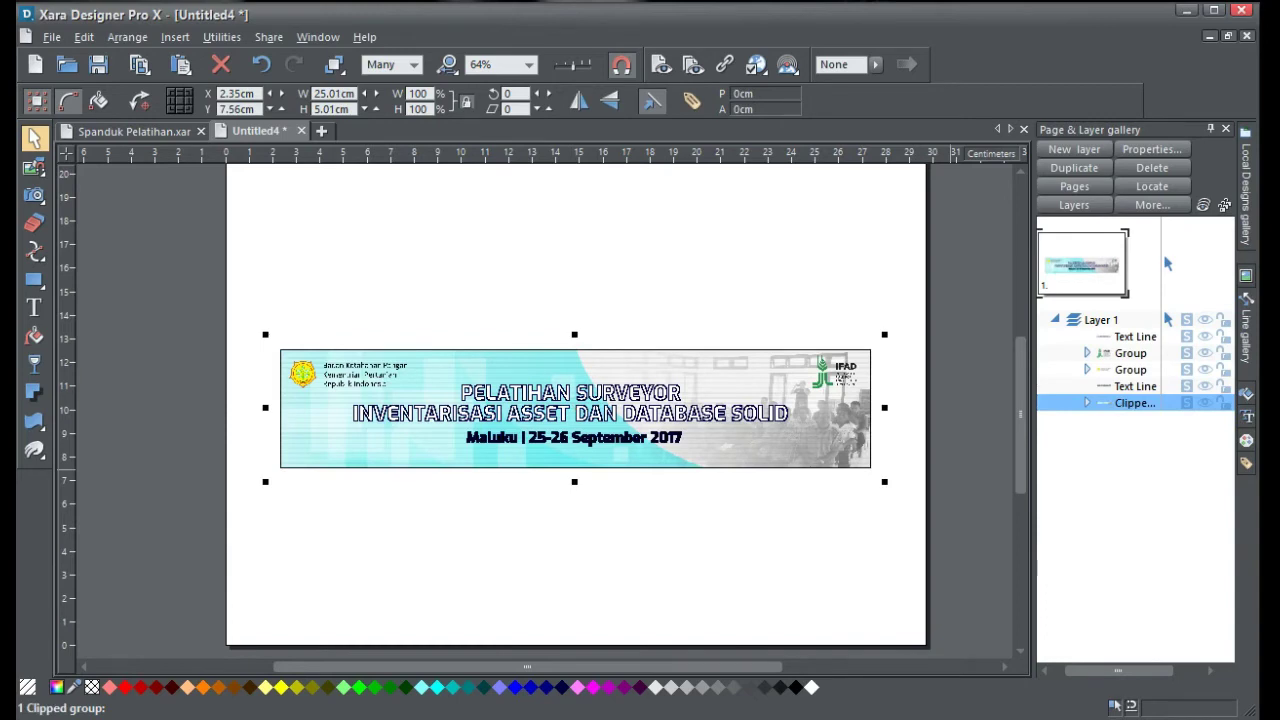
Check the title, logo groups, date text and clipped background one by one on Layer 1, leaving nothing selected.
click(574, 438)
key(Tab)
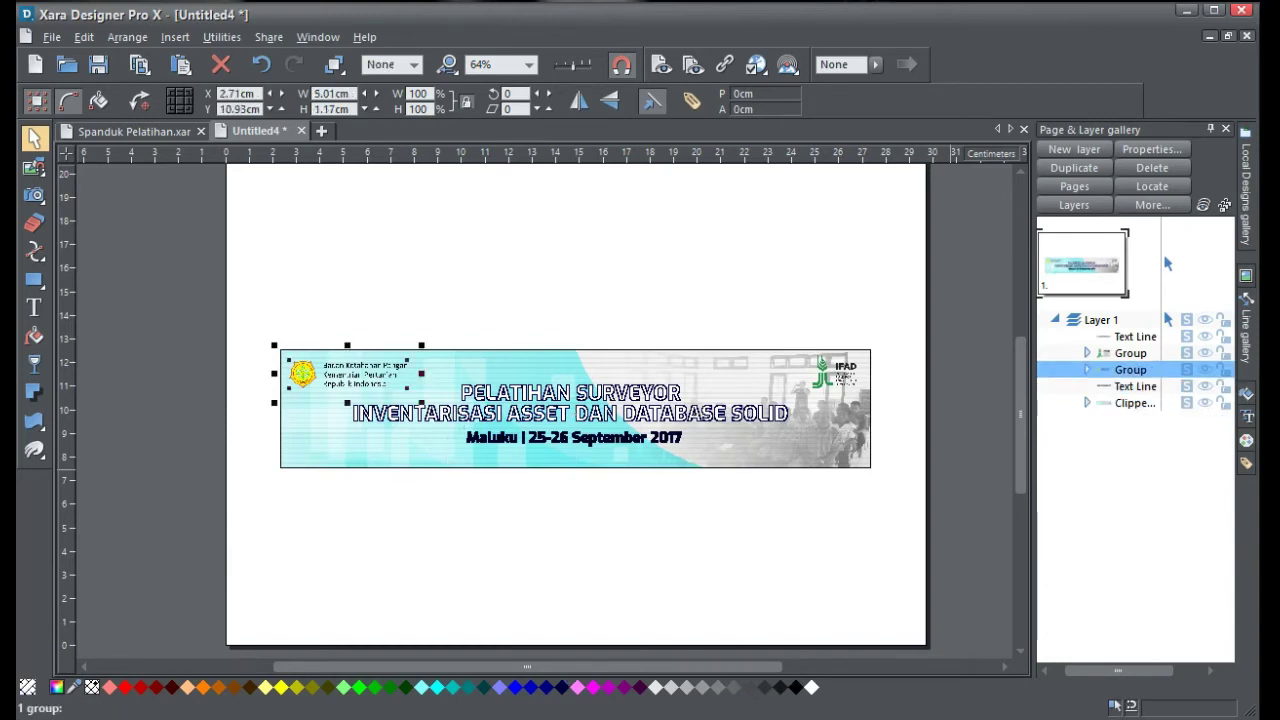
key(Tab)
key(Tab)
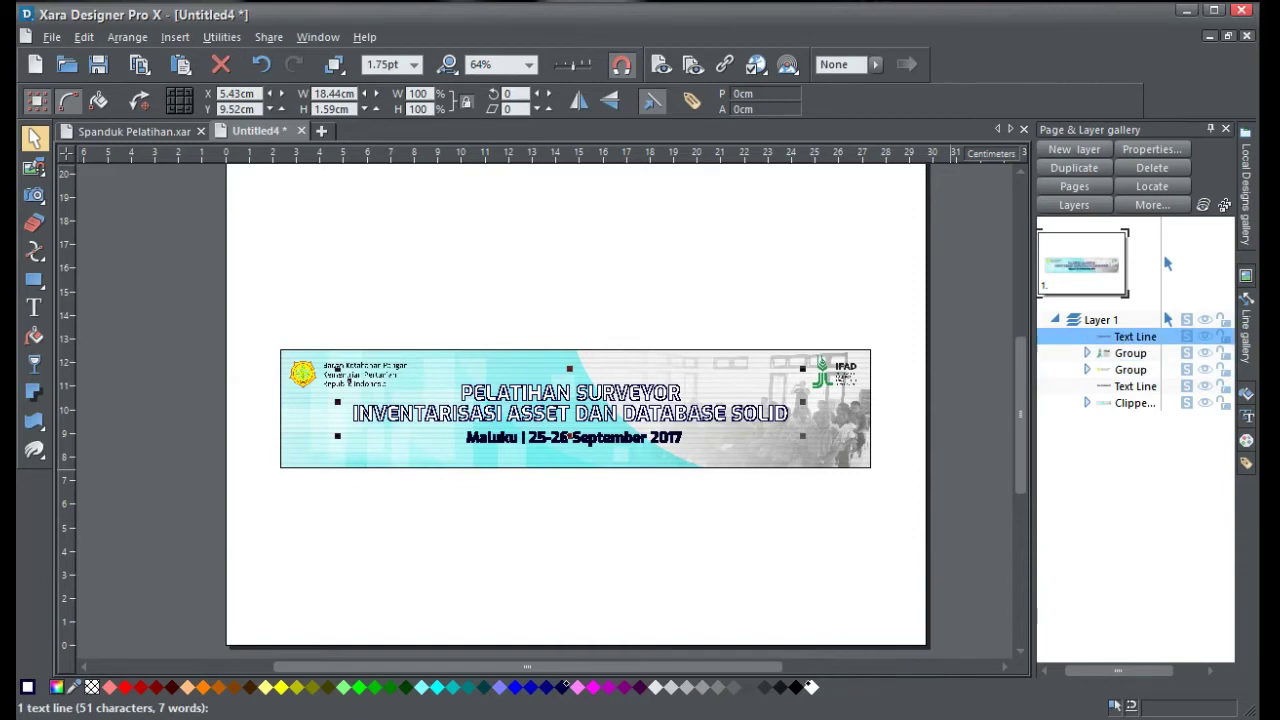
click(1131, 353)
click(1134, 337)
click(1131, 370)
key(Tab)
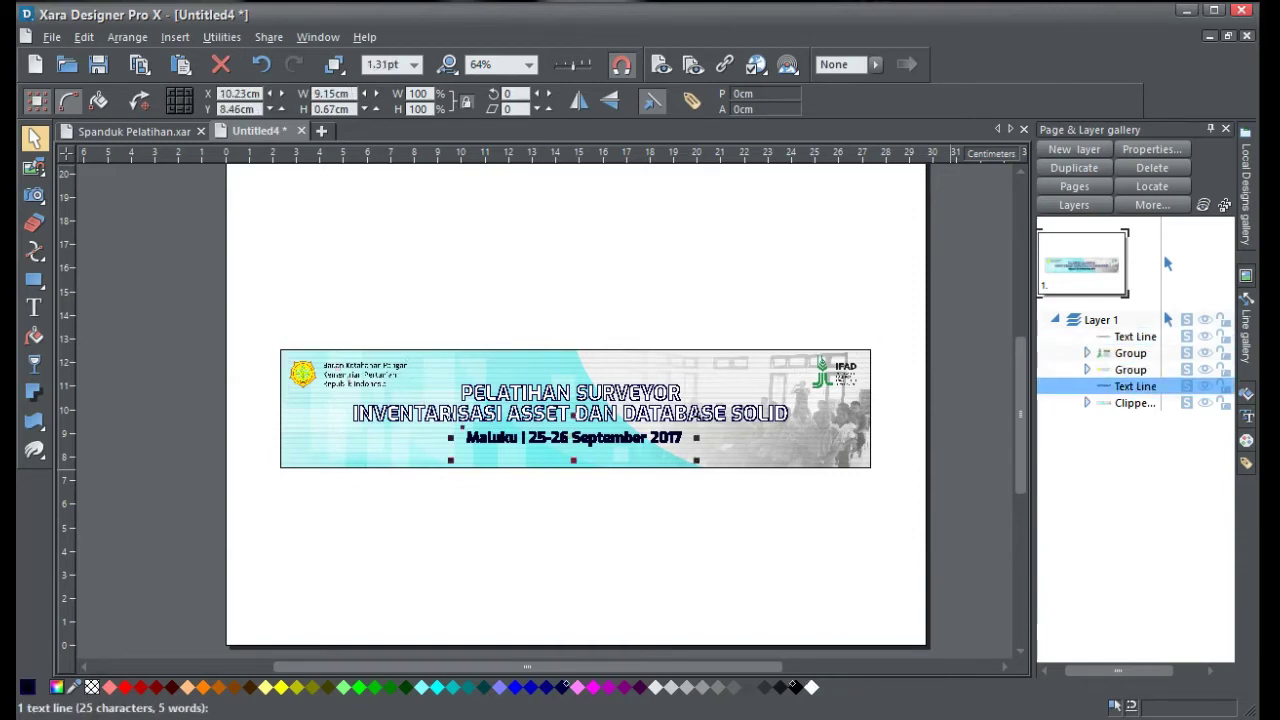
key(Tab)
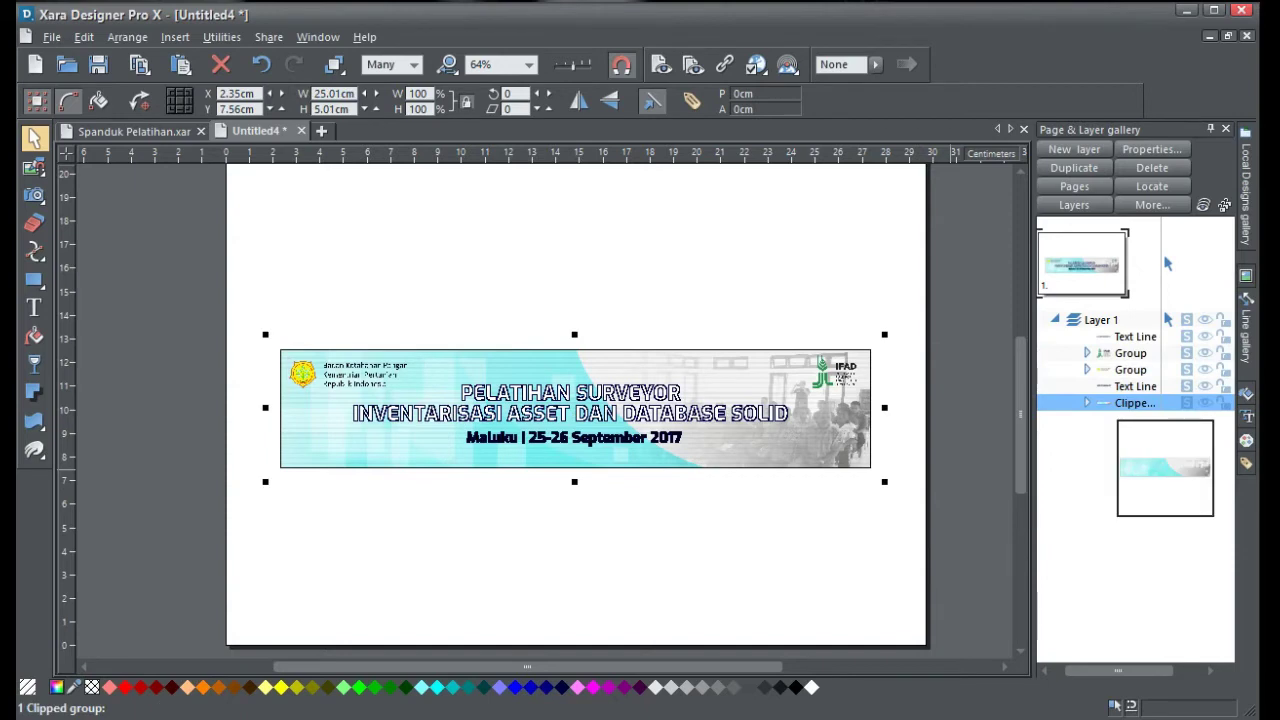
key(shift+Tab)
key(shift+Tab)
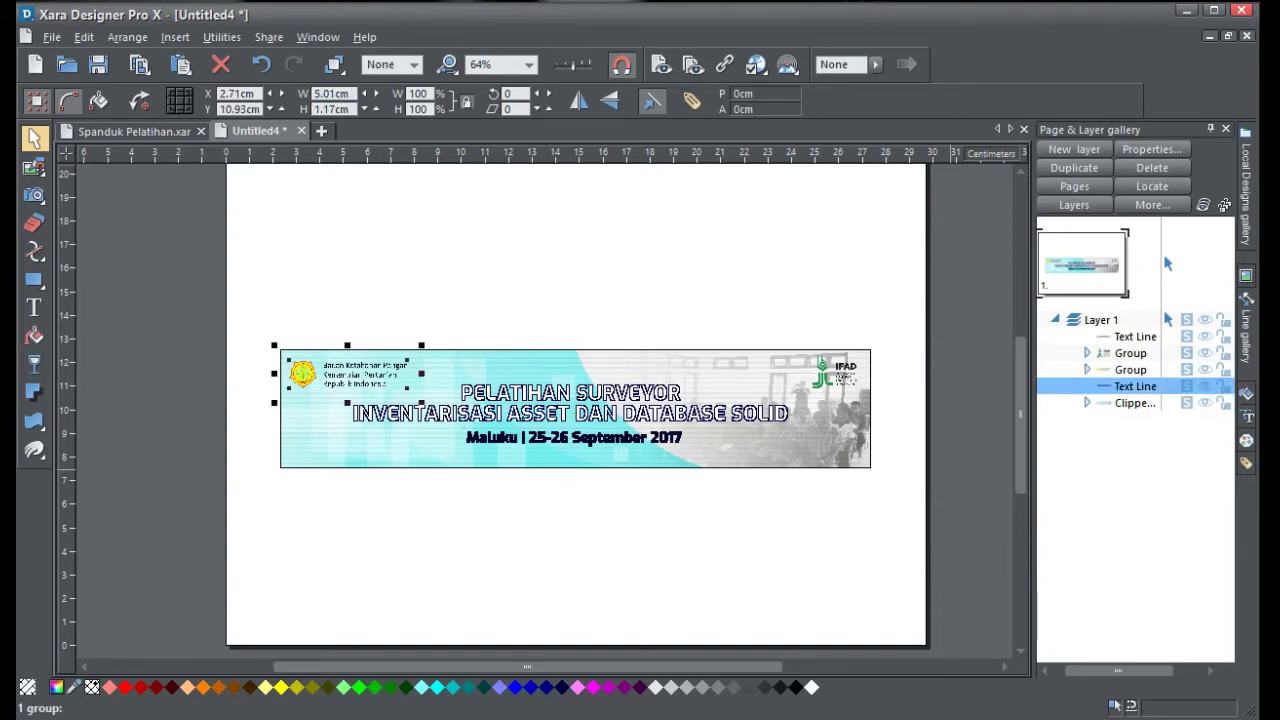
key(shift+Tab)
key(shift+Tab)
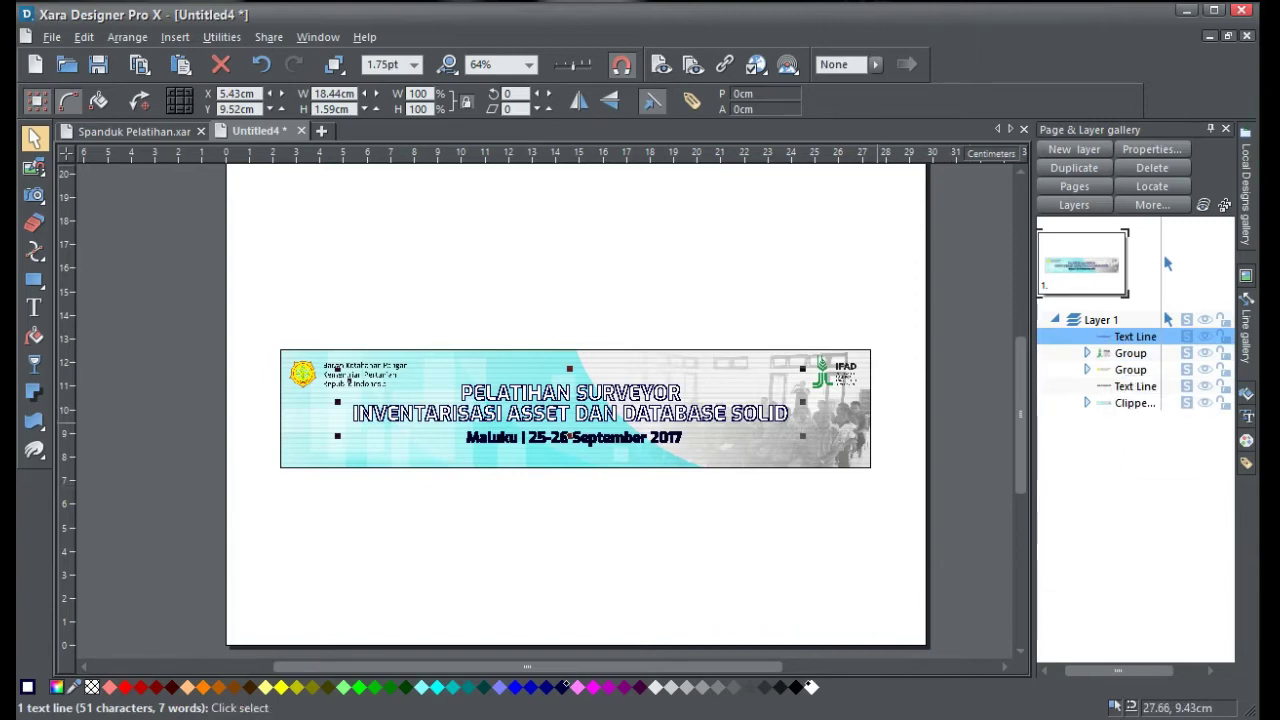
key(Escape)
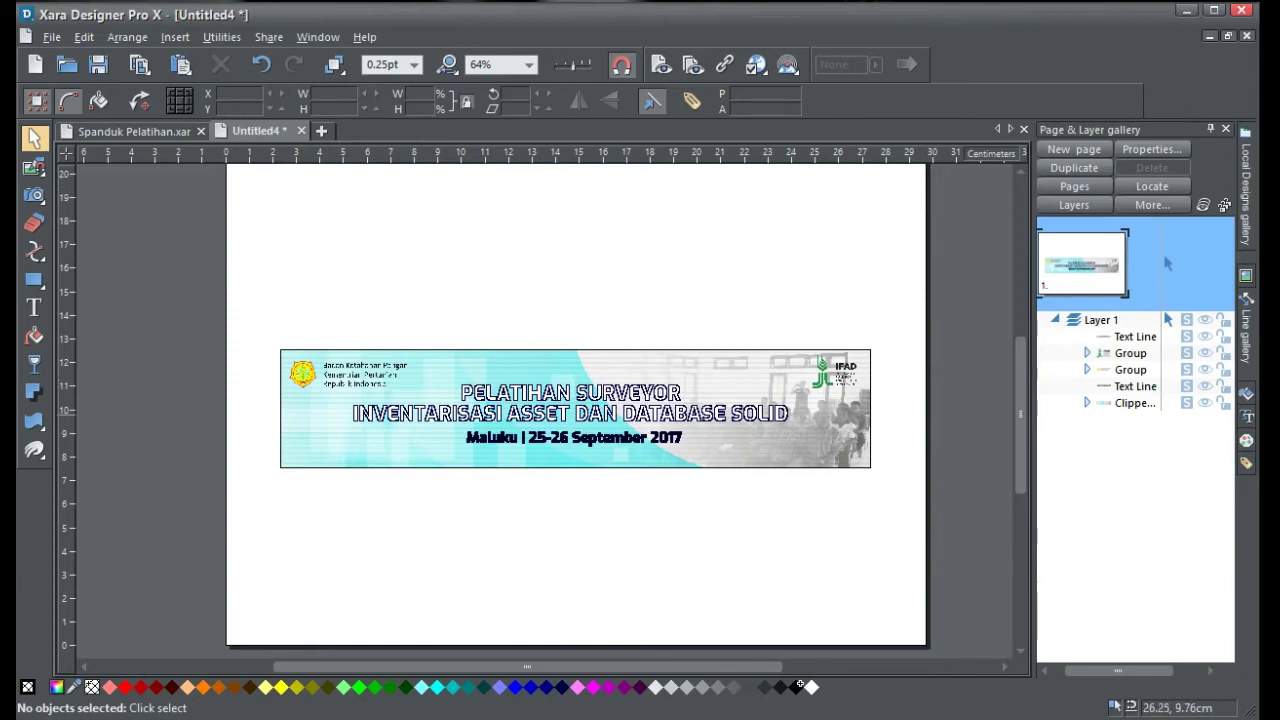
Inspect the clipped background's 25.01 by 5.01 cm extent and the separate title text, and clear the selection.
click(839, 406)
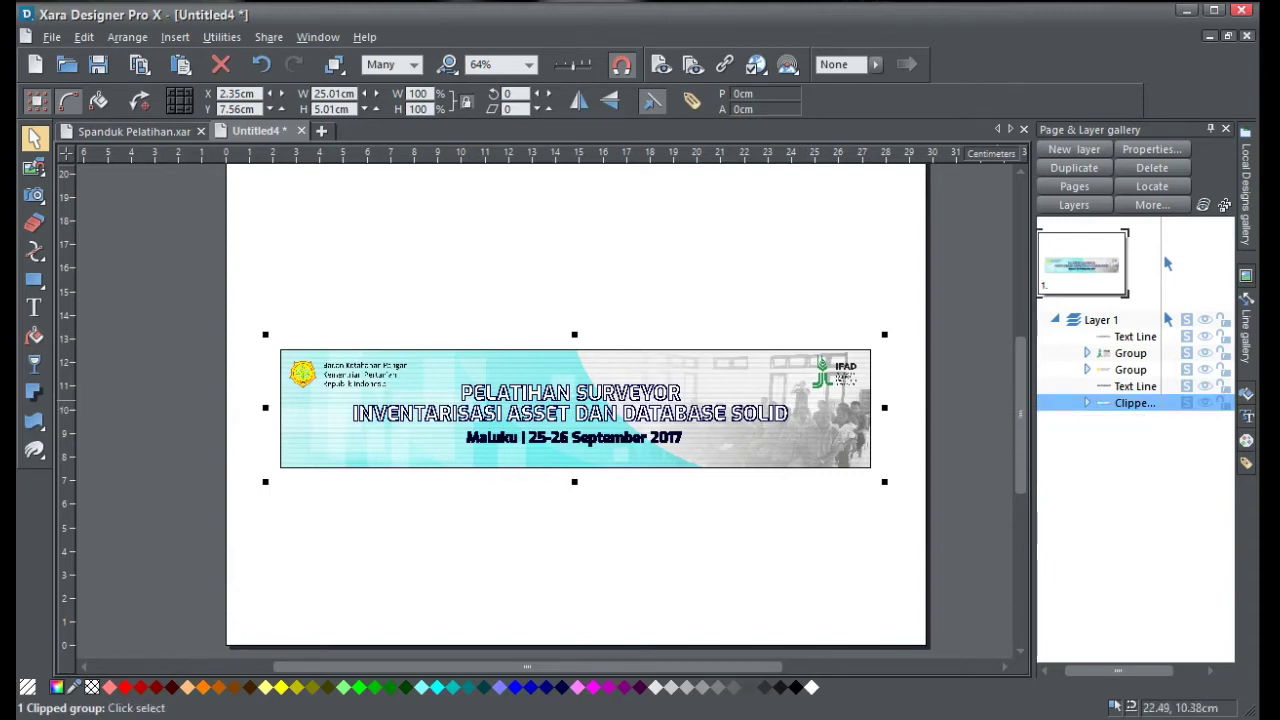
click(1135, 337)
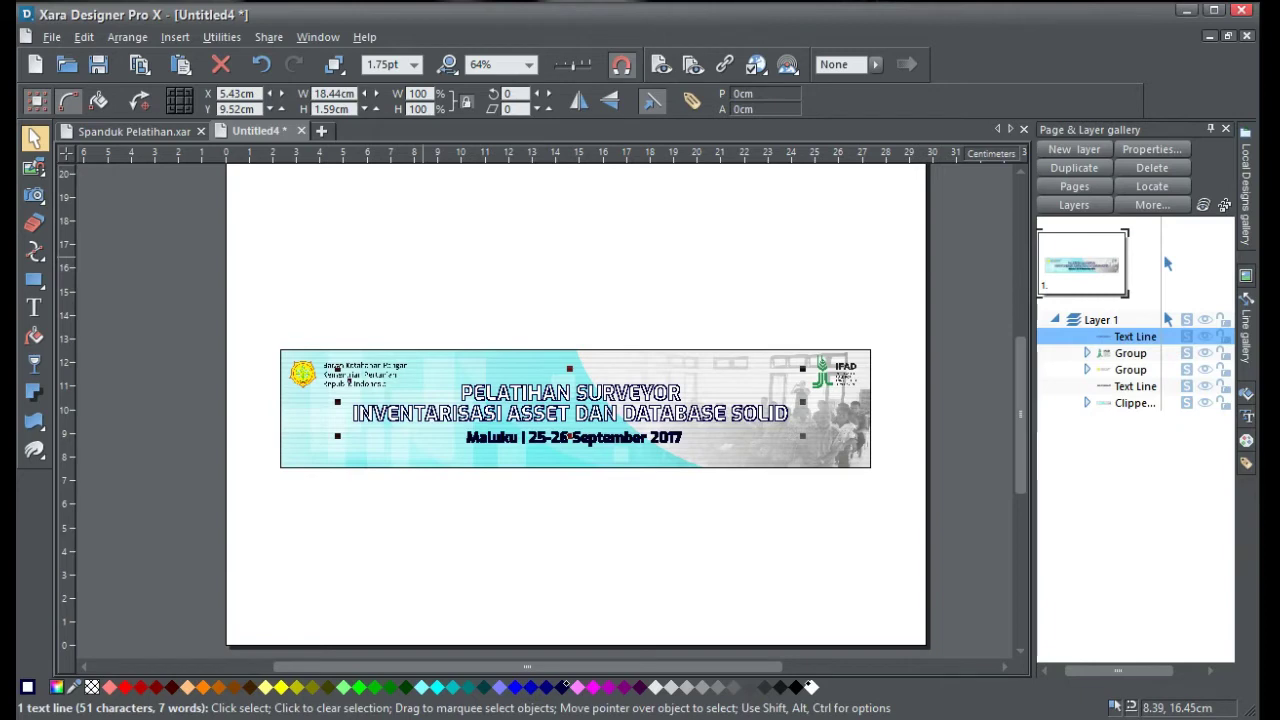
key(Escape)
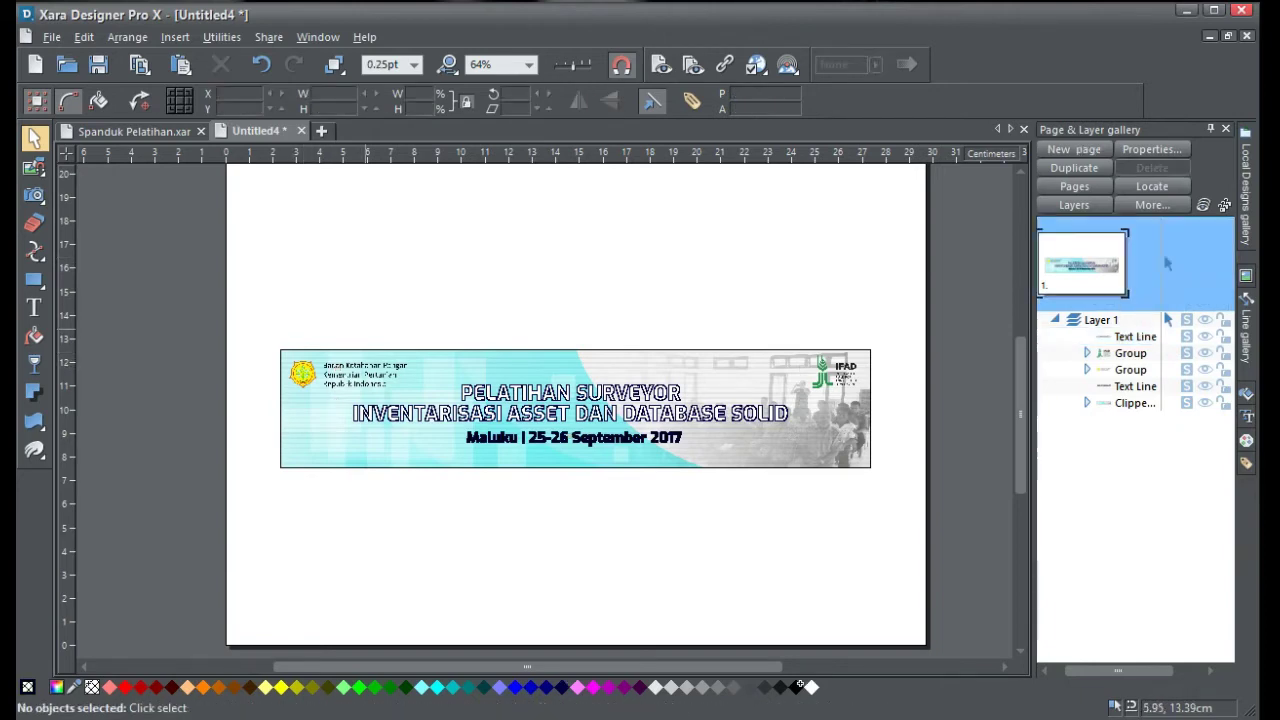
click(485, 355)
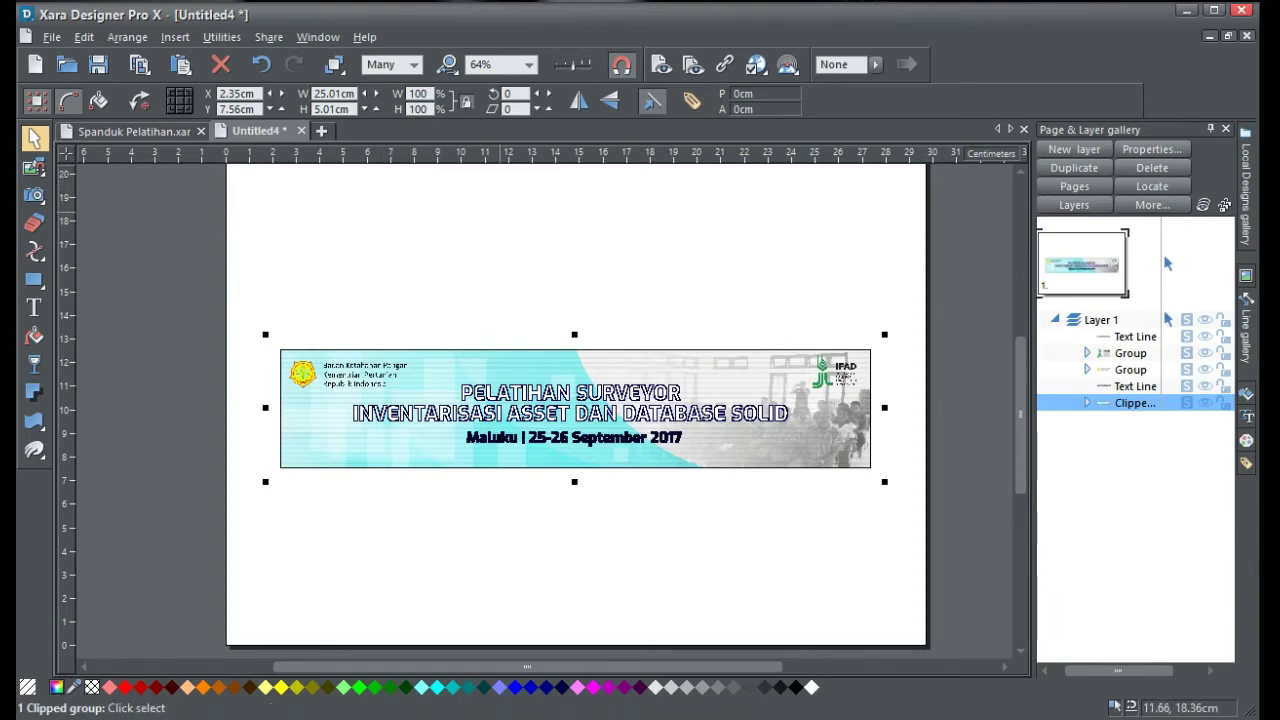
click(370, 220)
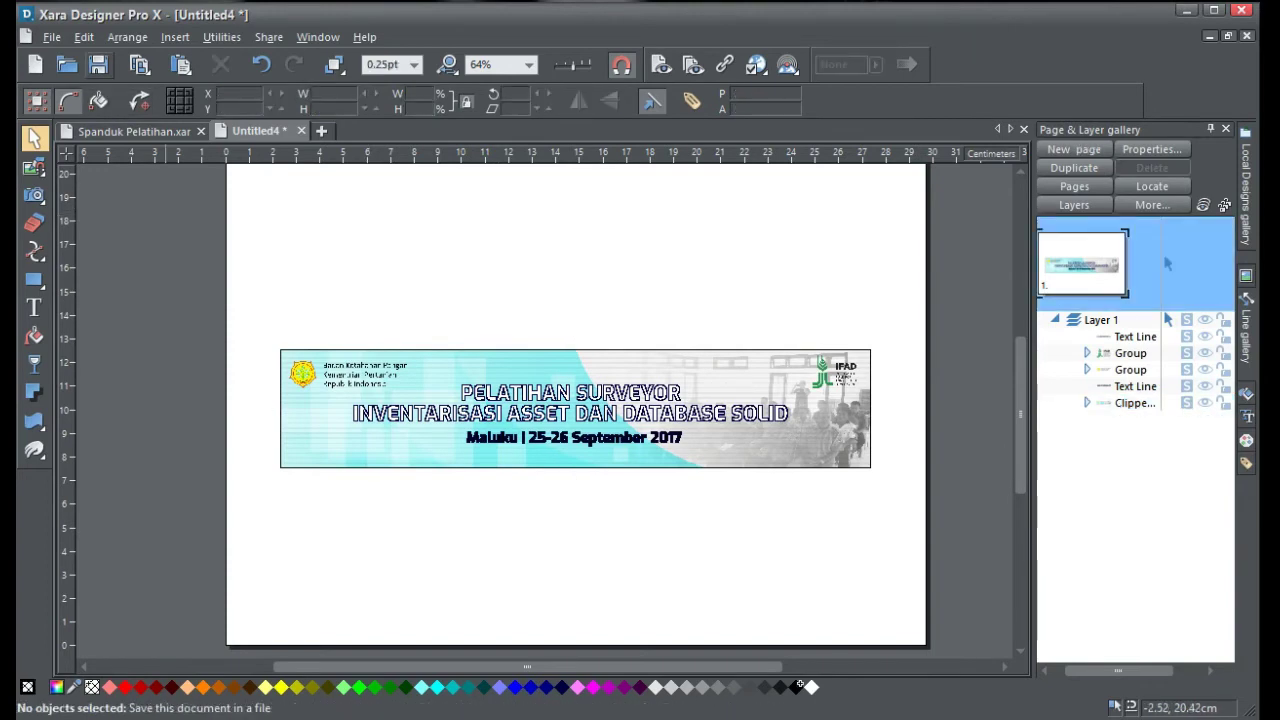
Save the A4 banner document to the Desktop as "spanduk skala" and close Spanduk Pelatihan.xar.
click(98, 64)
text(spanduk)
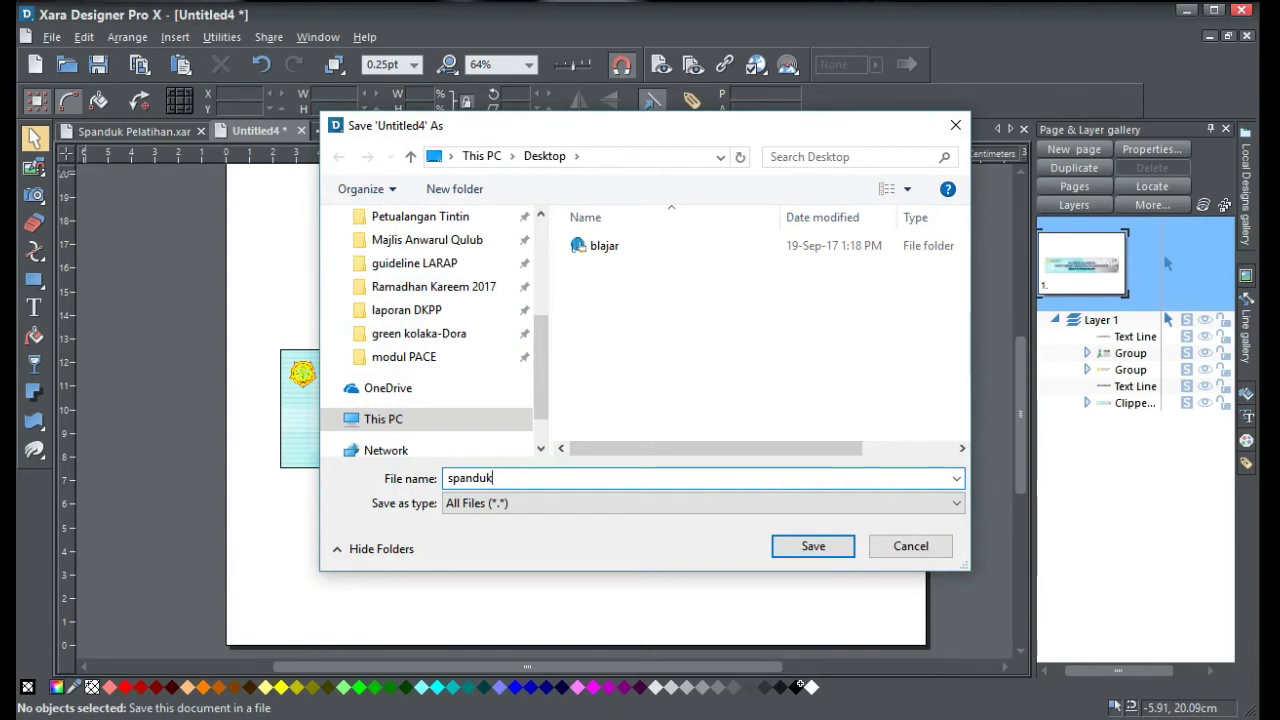
text( skala)
key(Return)
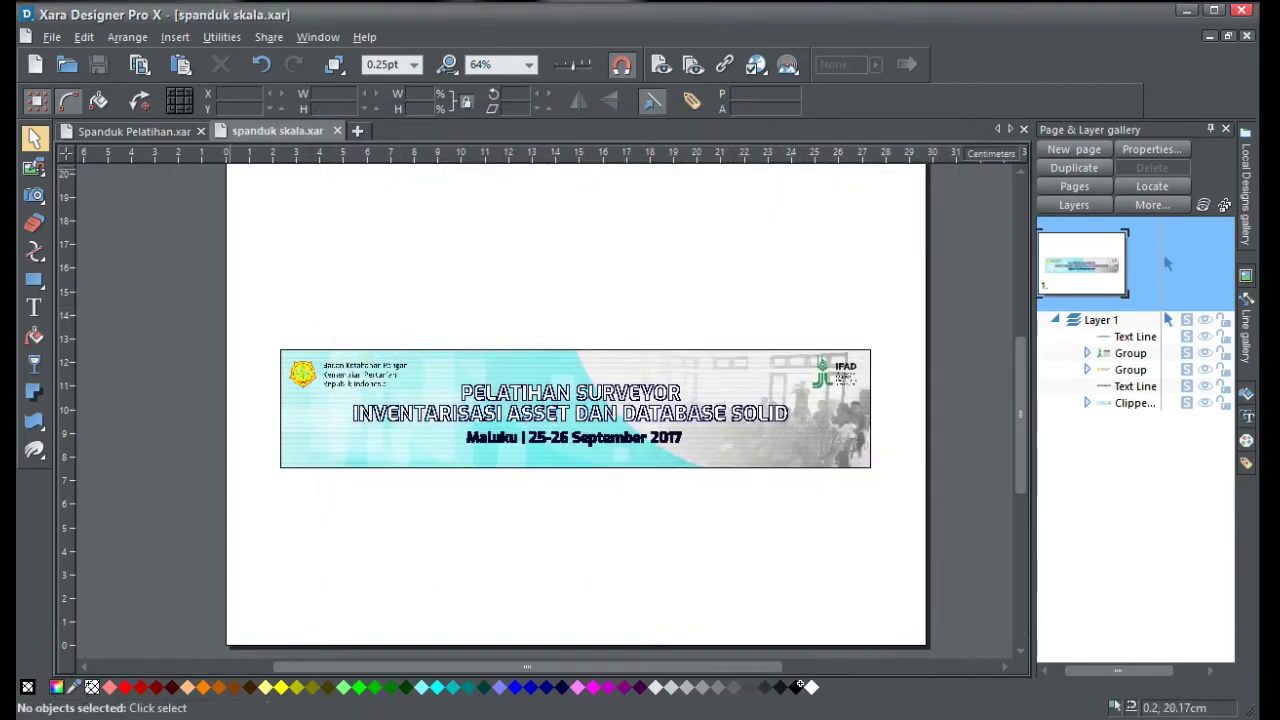
click(201, 132)
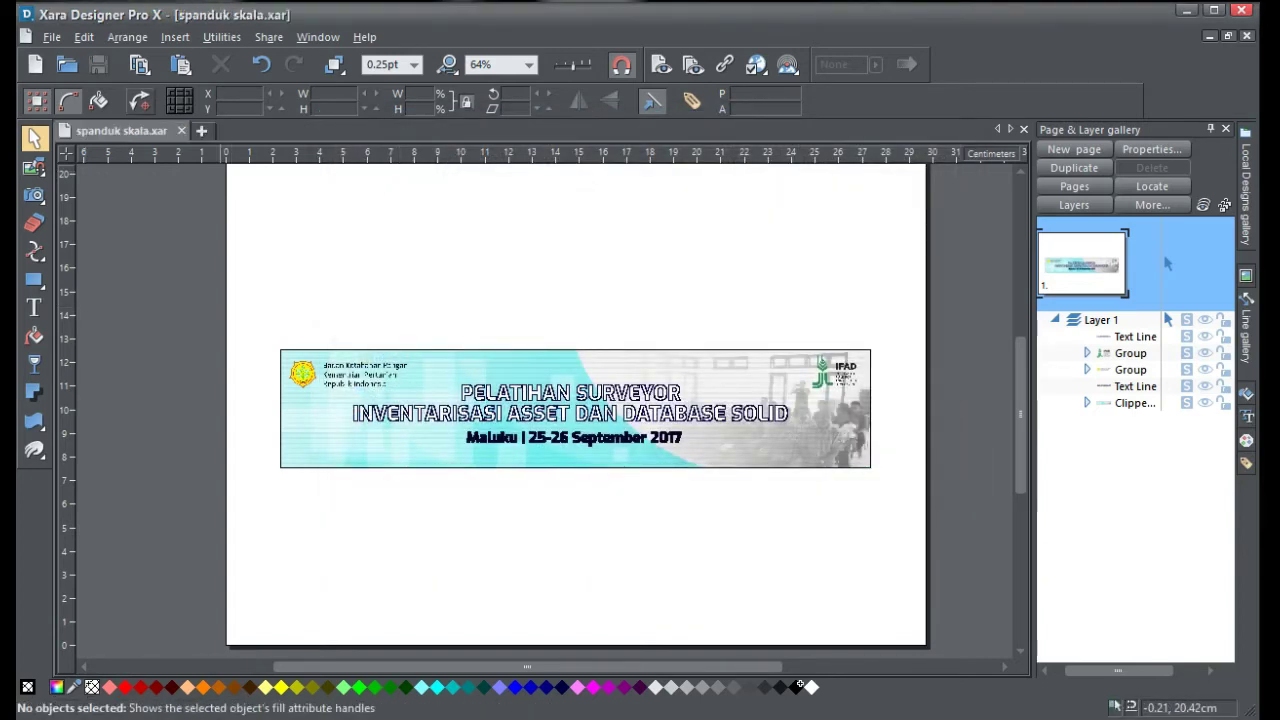
Create a new document and give it a Custom paper size of 500cm by 100cm with landscape orientation.
key(ctrl+n)
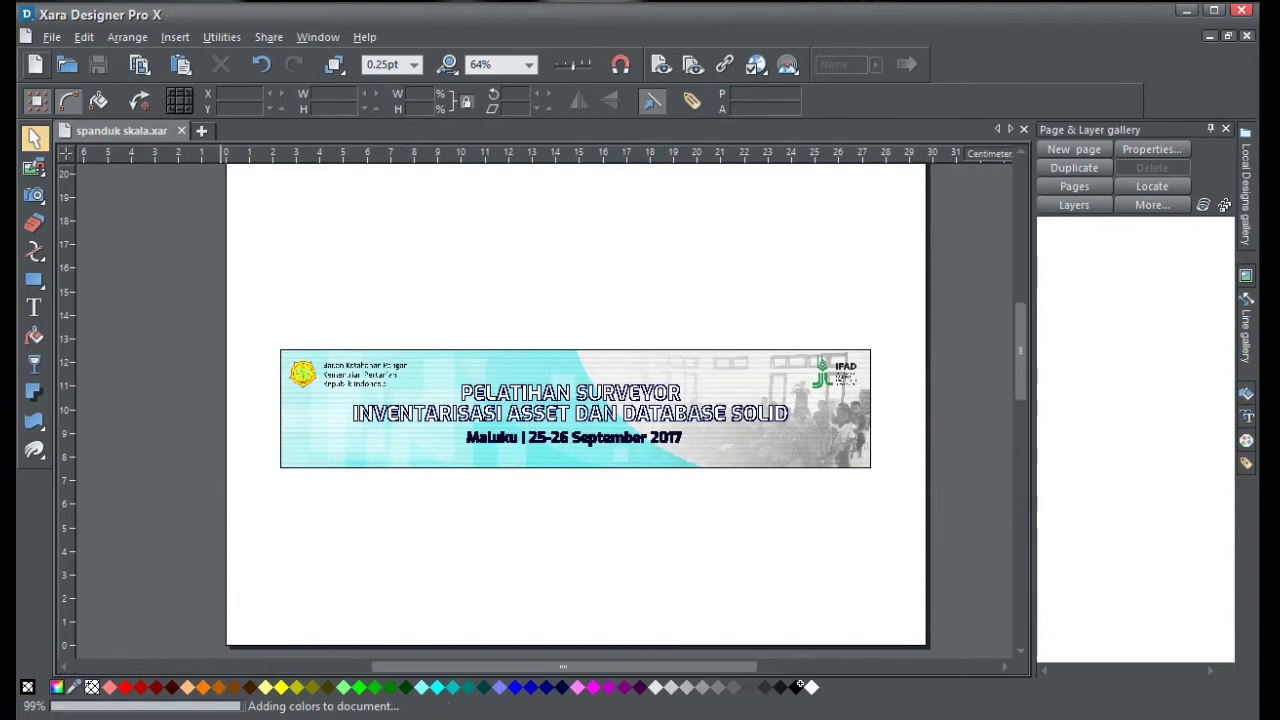
right_click(359, 241)
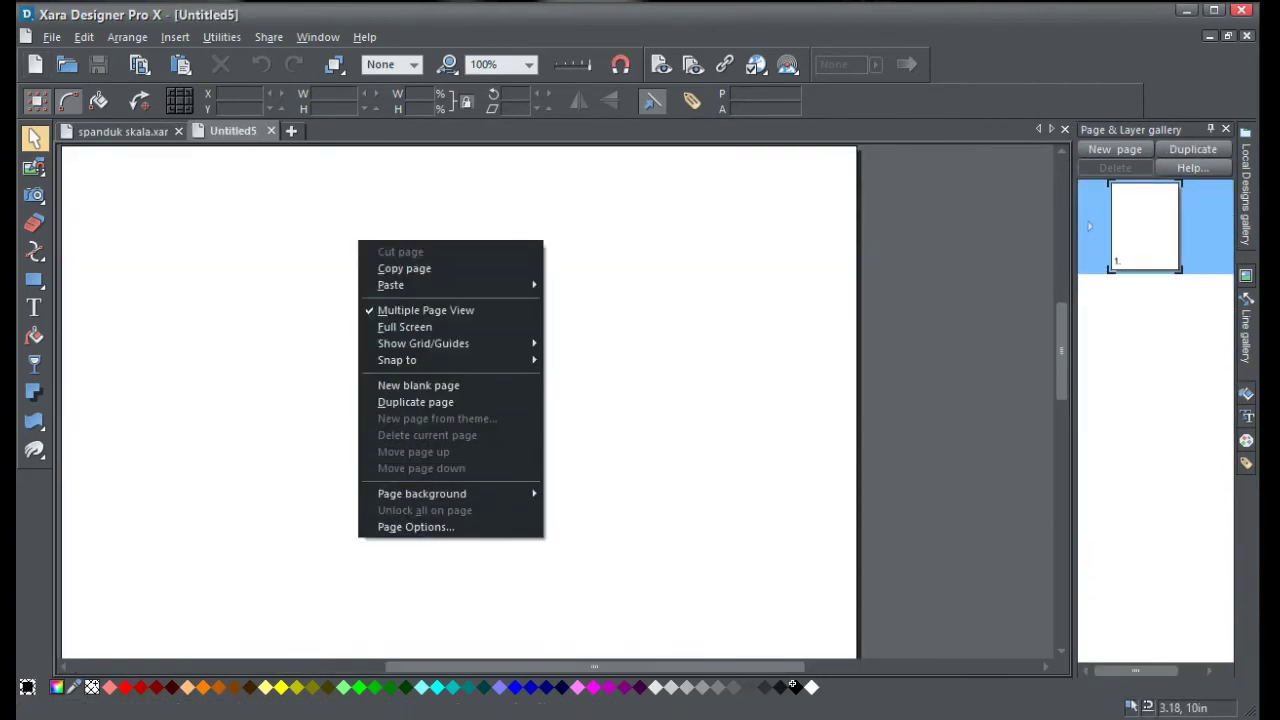
click(414, 526)
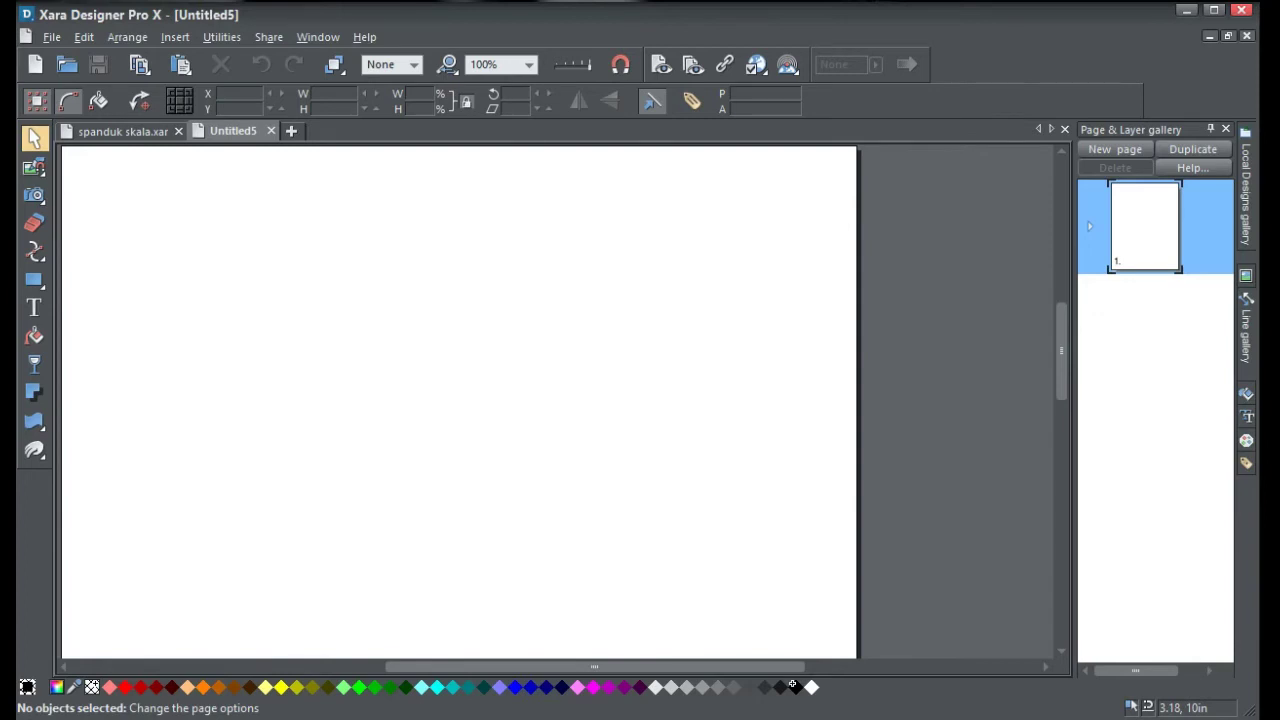
click(756, 308)
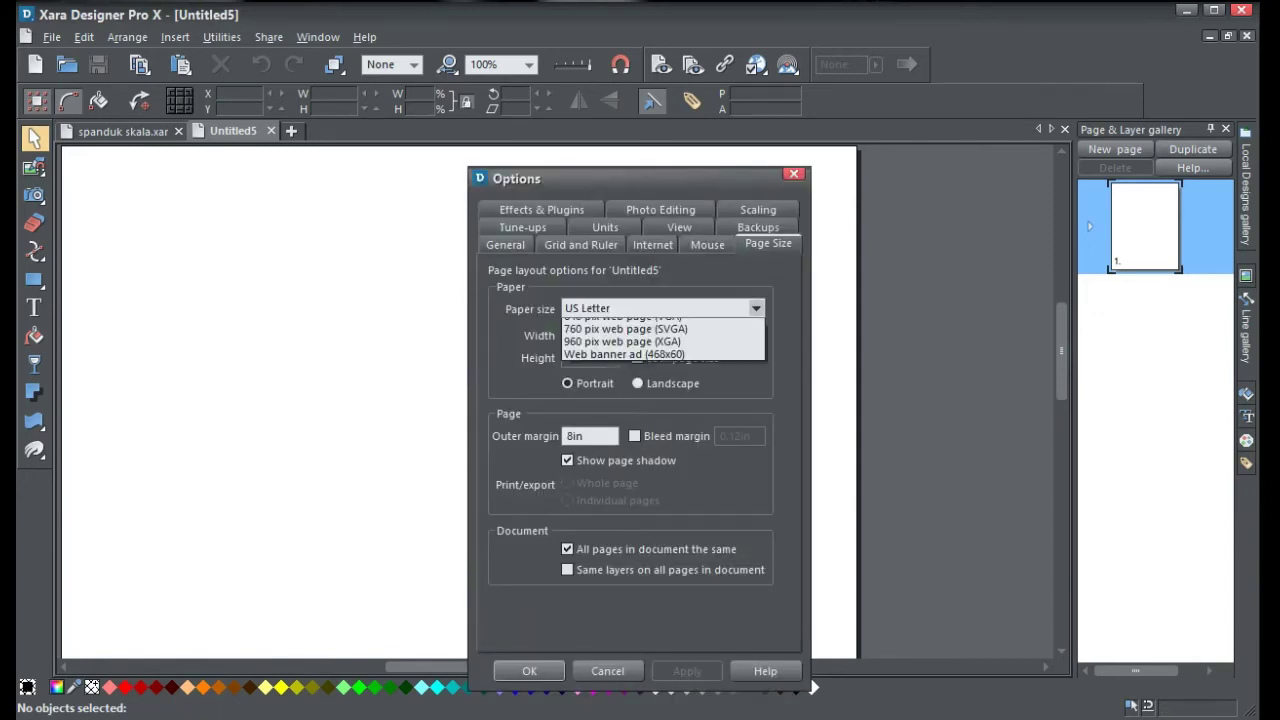
click(586, 329)
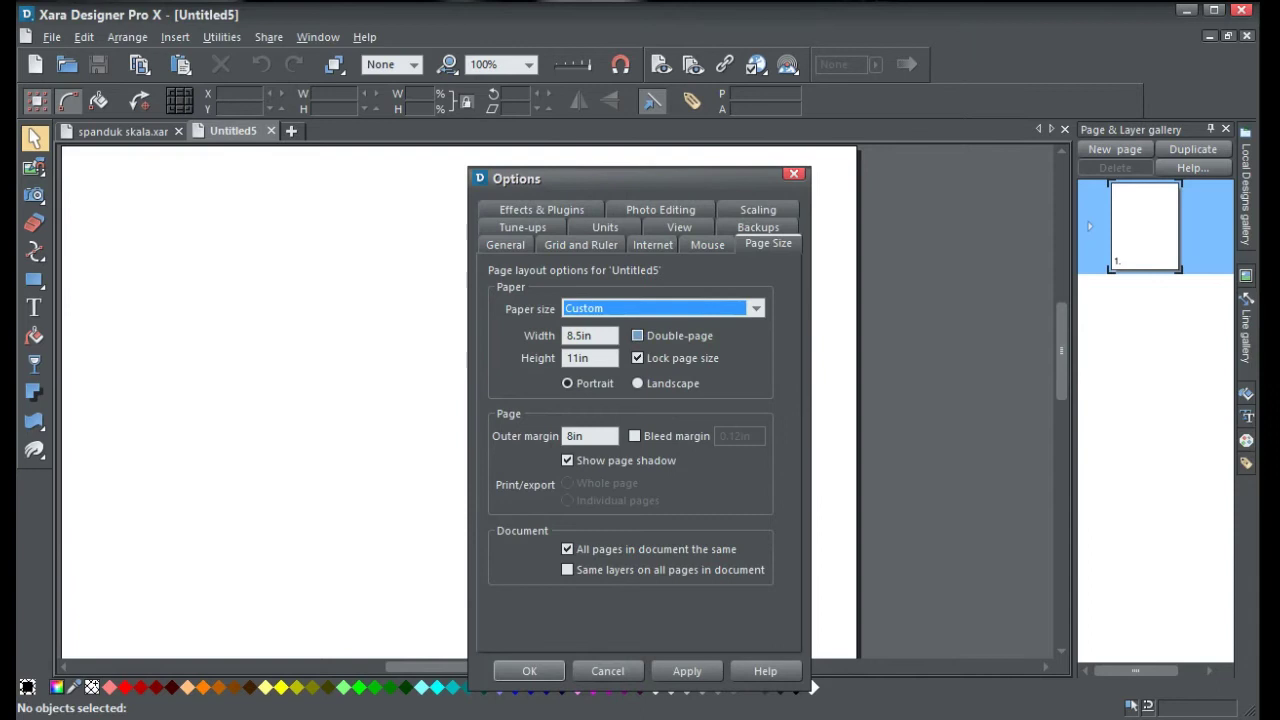
key(Tab)
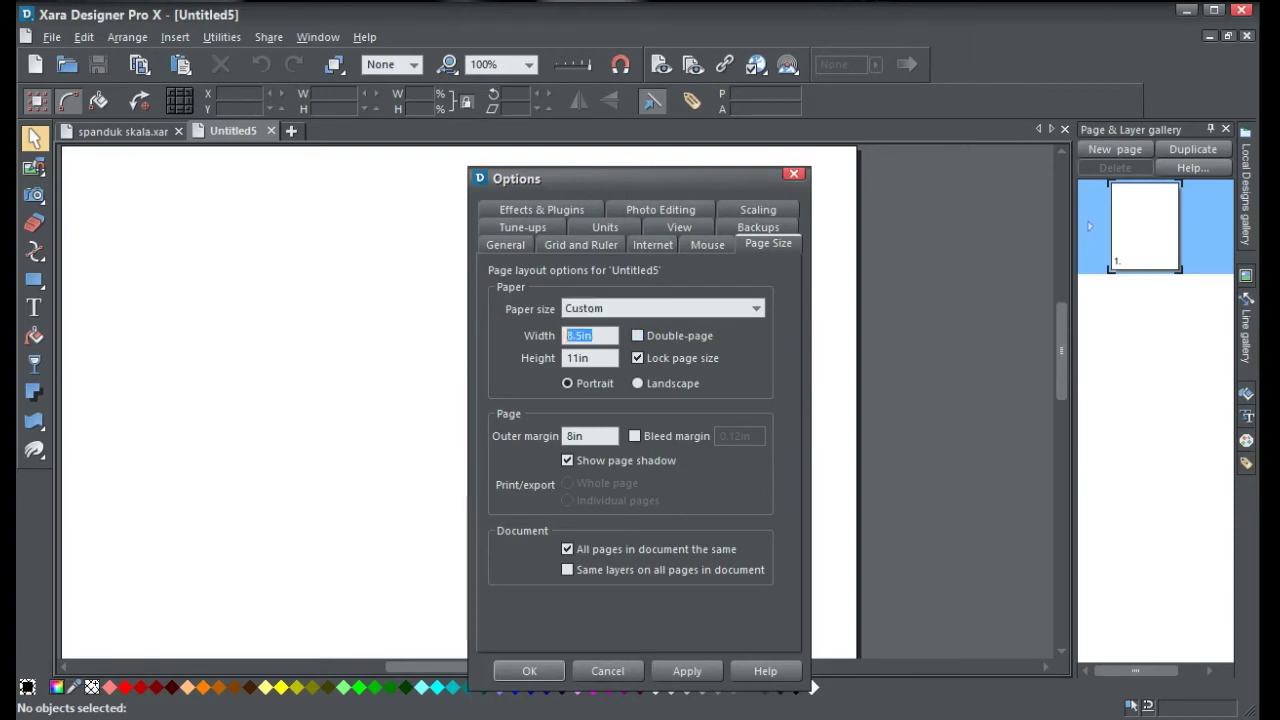
text(500cm)
key(Tab)
text(100cm)
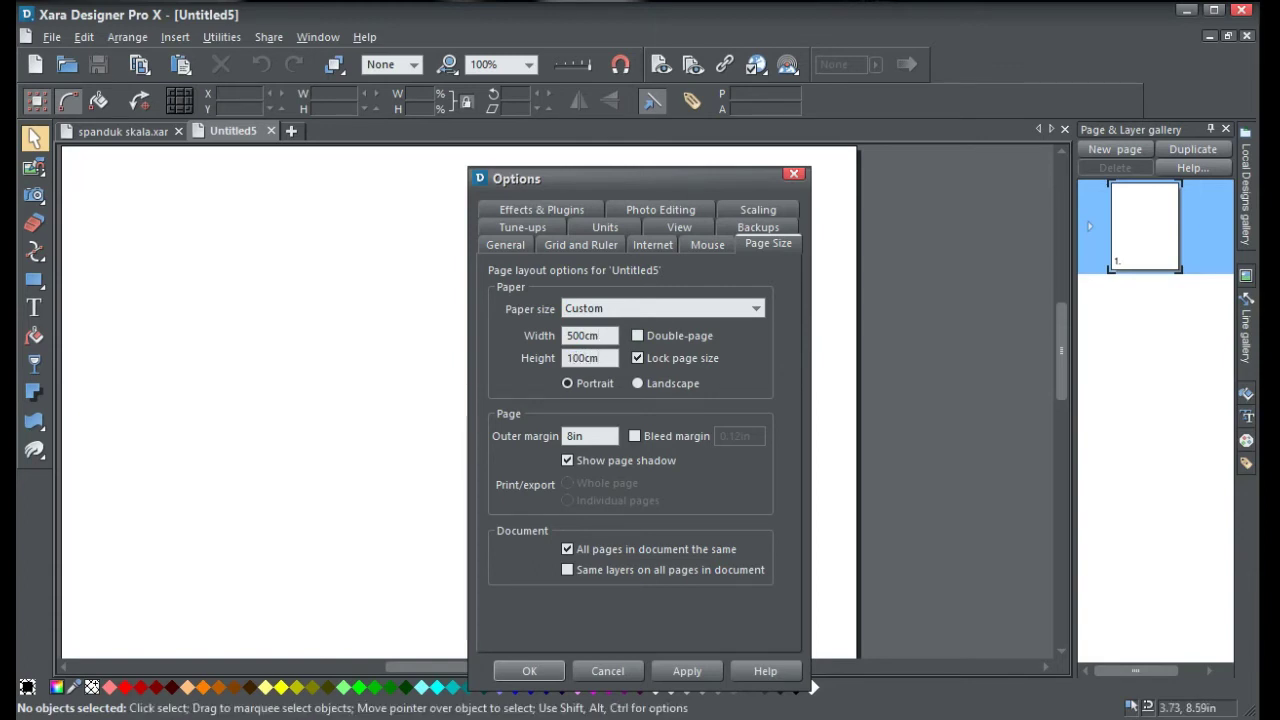
click(638, 384)
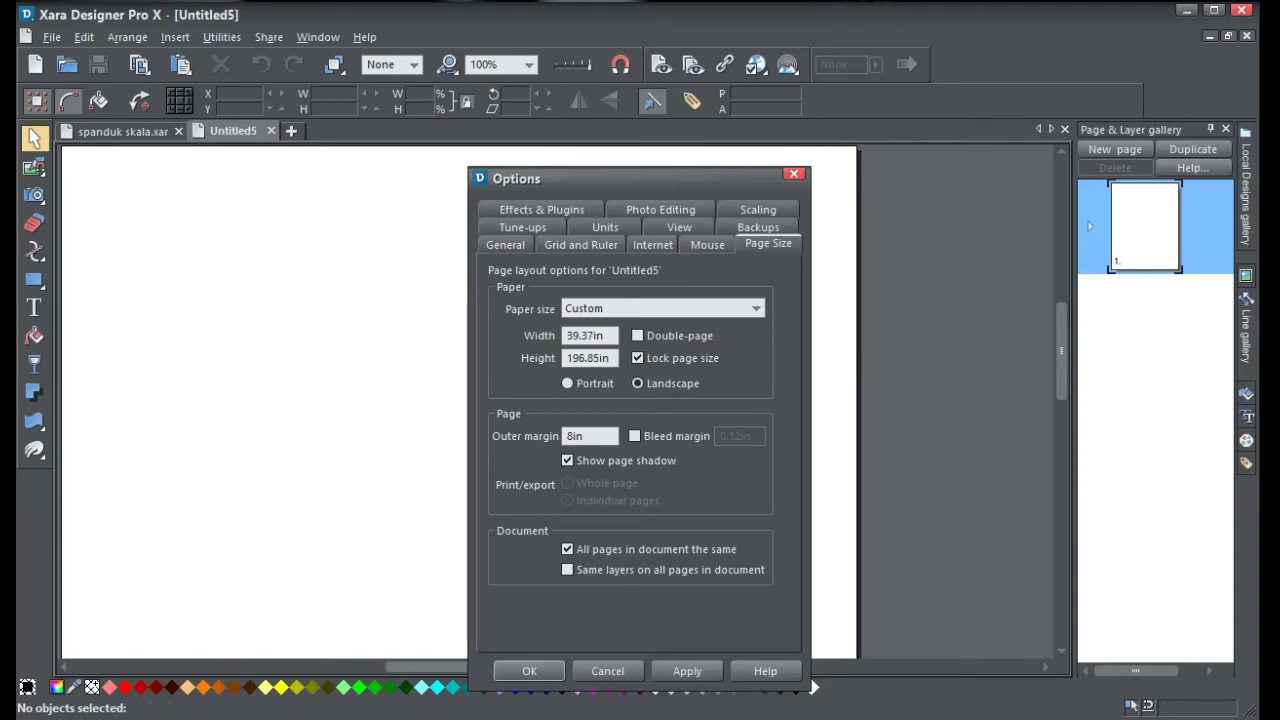
Re-enter 500cm as the width and 100cm as the height of the landscape page.
drag(607, 336, 462, 337)
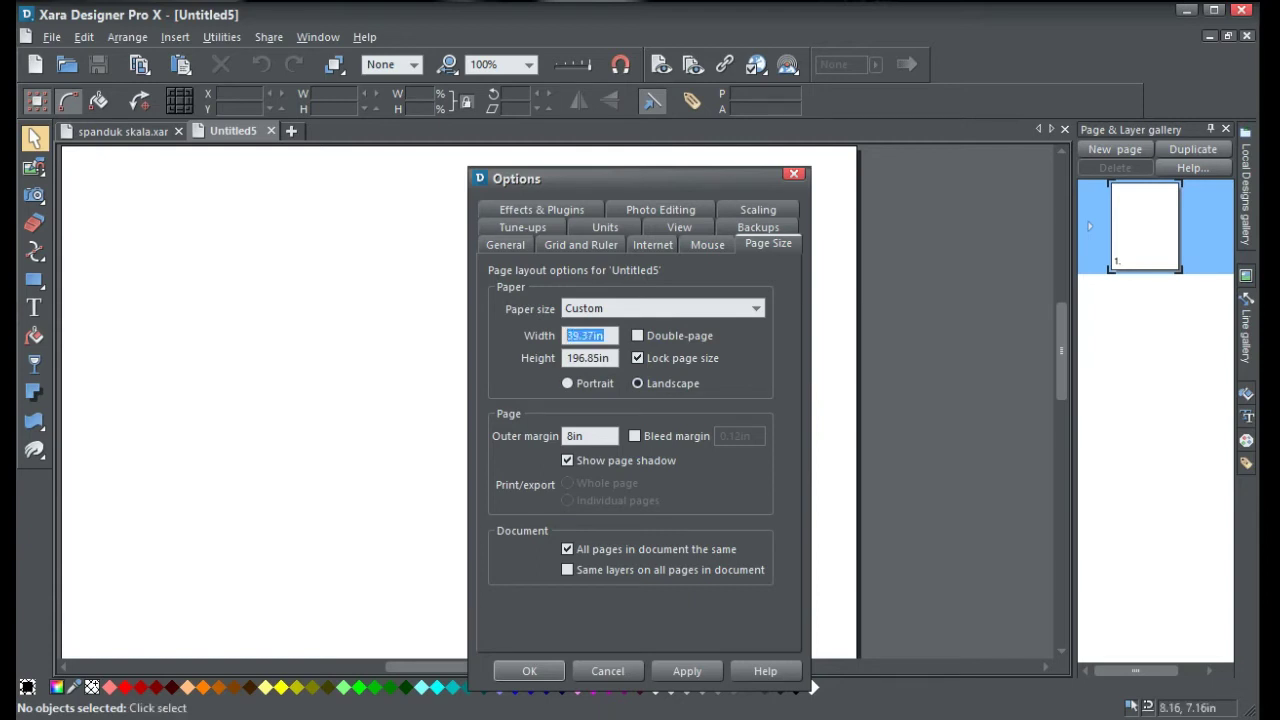
text(500cm)
key(Tab)
text(100cm)
key(Tab)
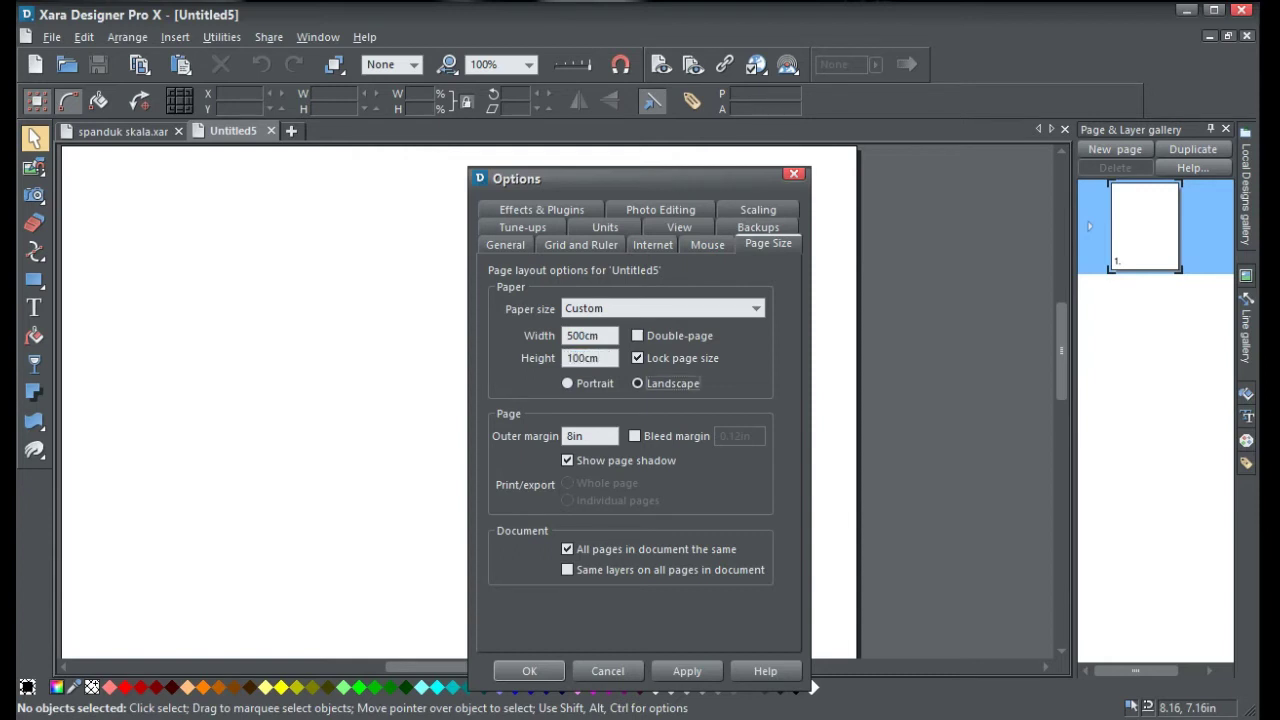
Set the document's page units to Centimeters with Points as the font unit, and apply the settings.
click(605, 227)
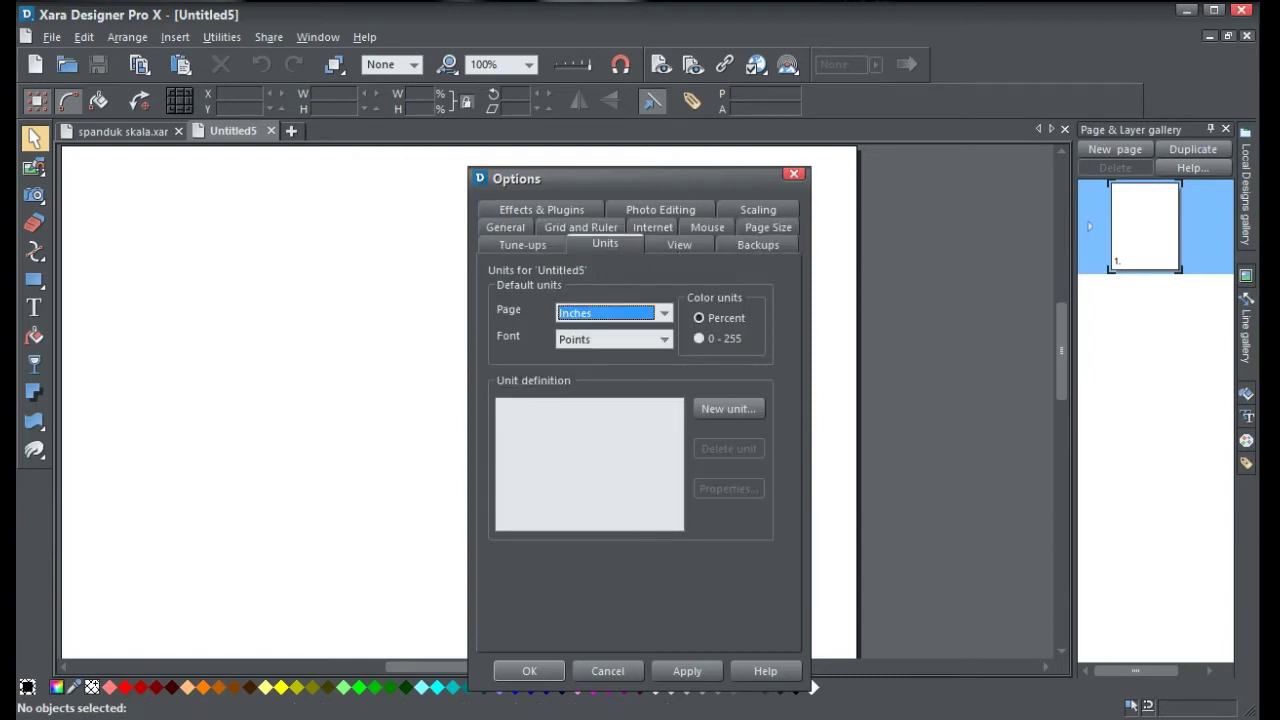
click(664, 313)
click(588, 343)
click(664, 339)
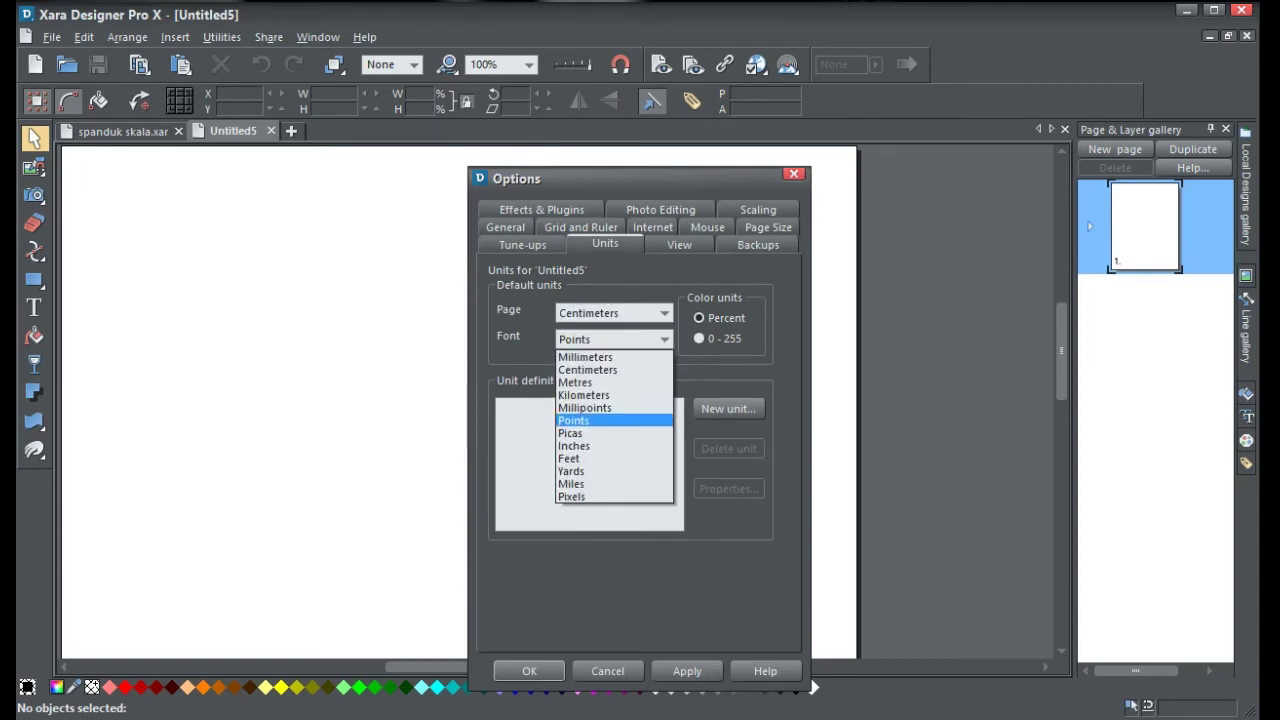
click(614, 421)
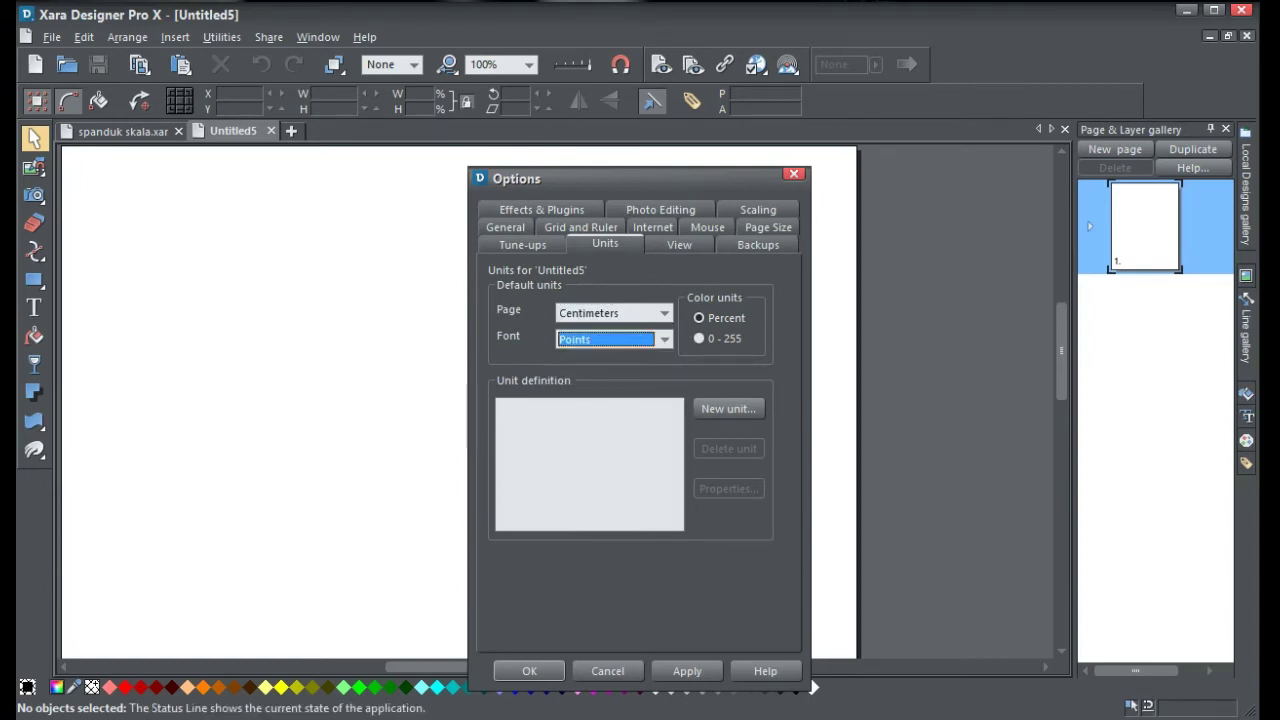
click(687, 671)
Set the grid and ruler major spacing to 1cm with 1 subdivision, and accept the options.
click(581, 227)
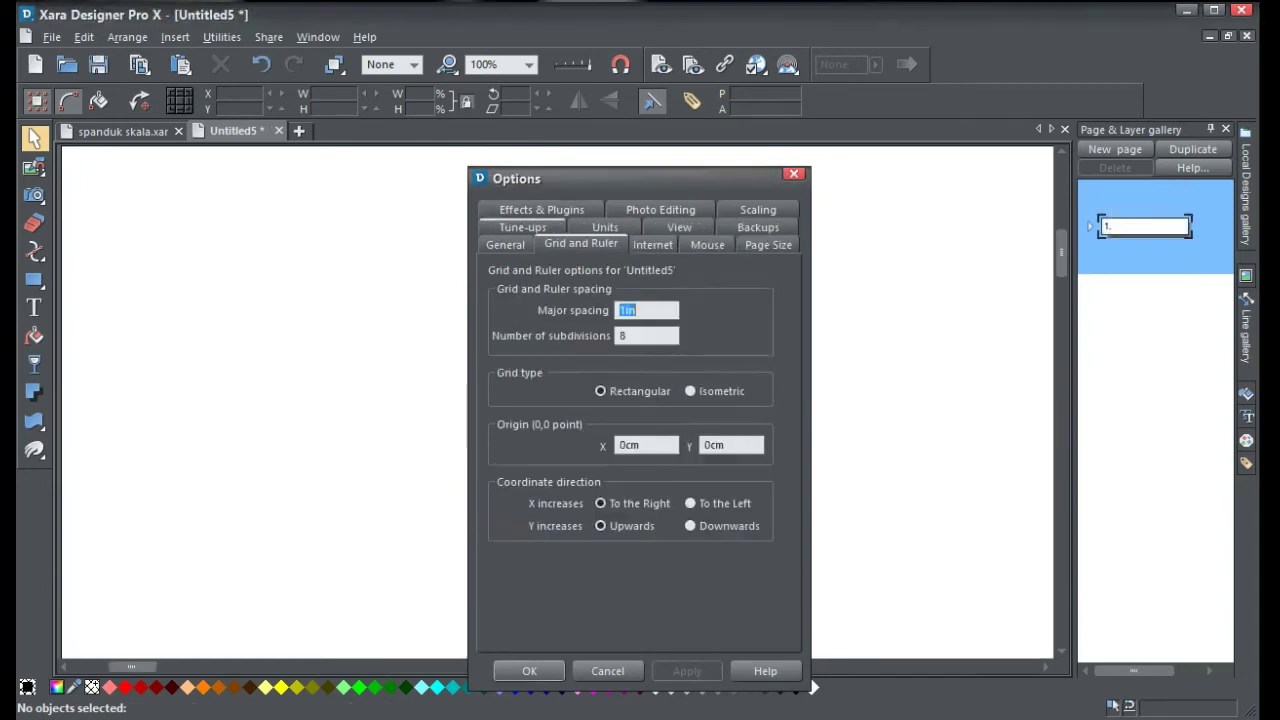
text(1)
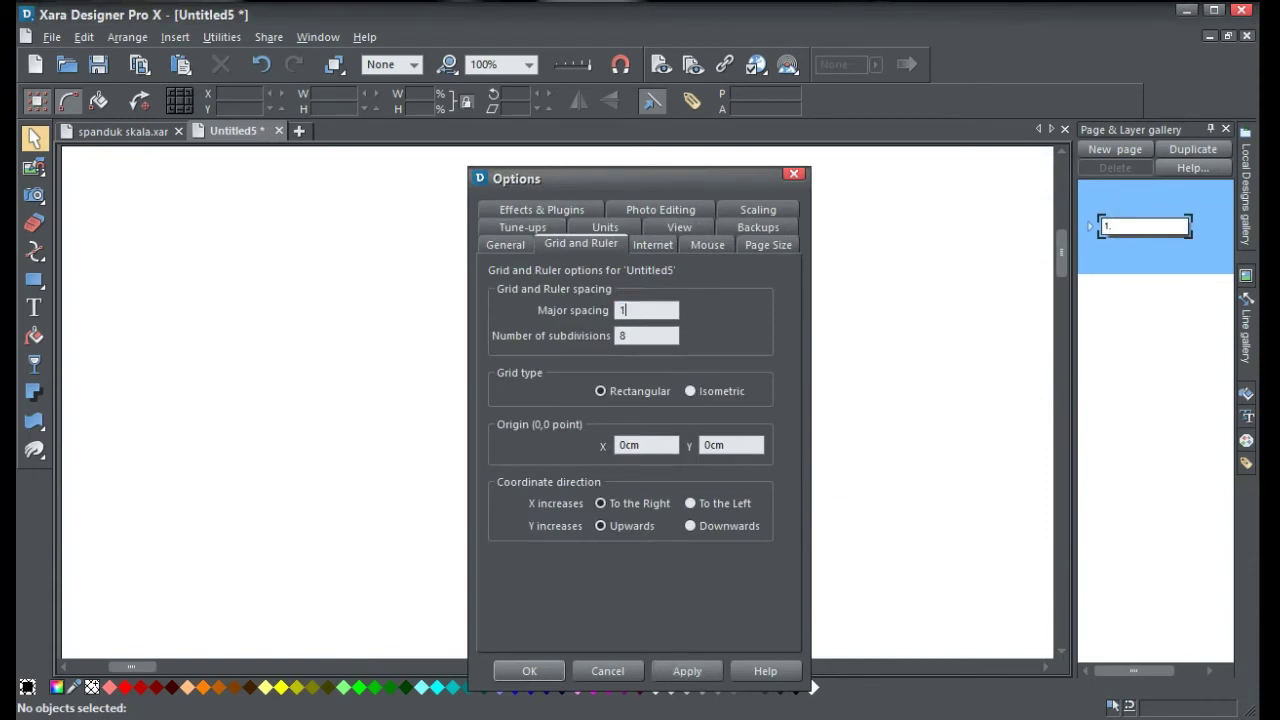
text(cm)
key(Tab)
text(1)
click(687, 671)
click(529, 671)
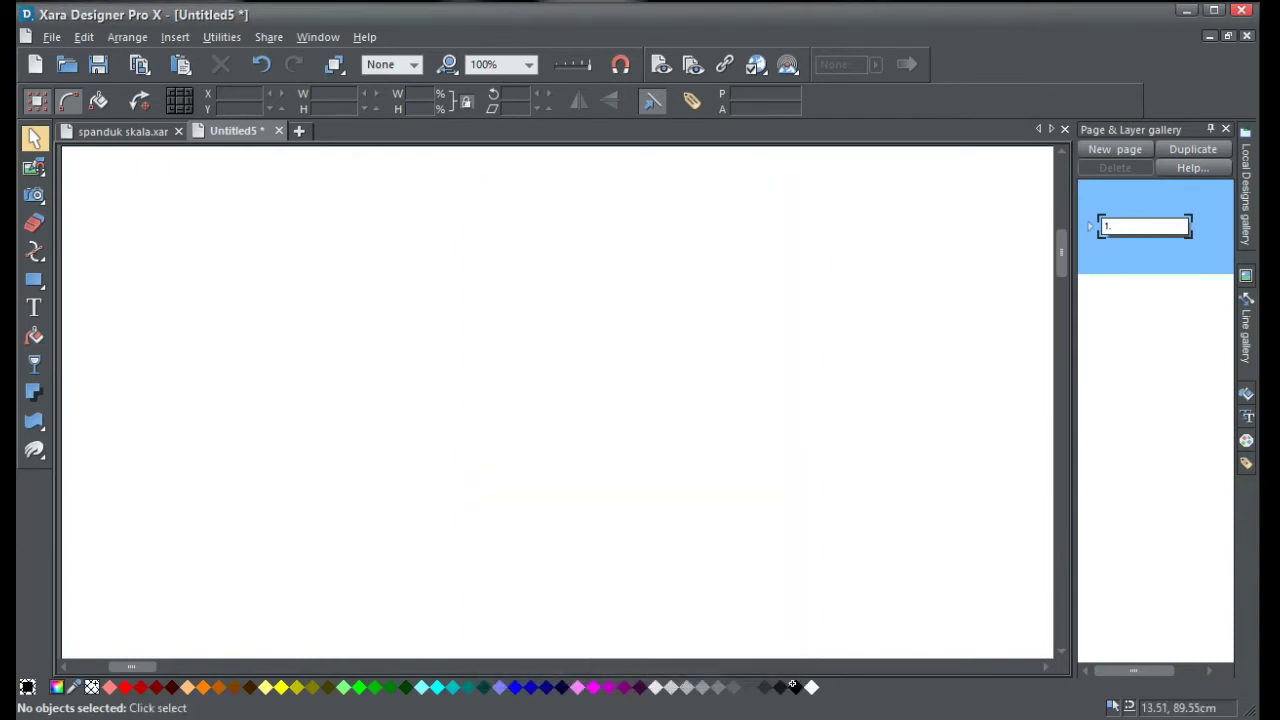
Show the rulers and fit the entire 500 by 100 cm page in the view.
key(ctrl+l)
scroll(582, 467, down, 1)
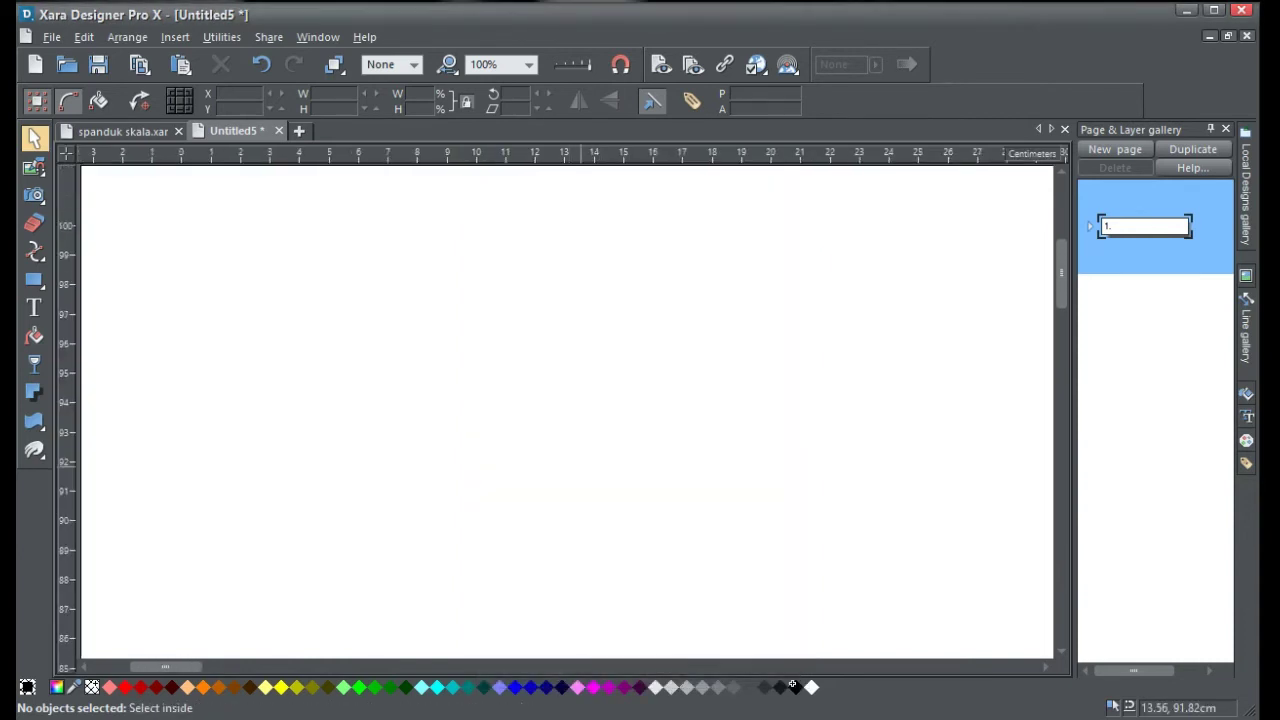
click(529, 64)
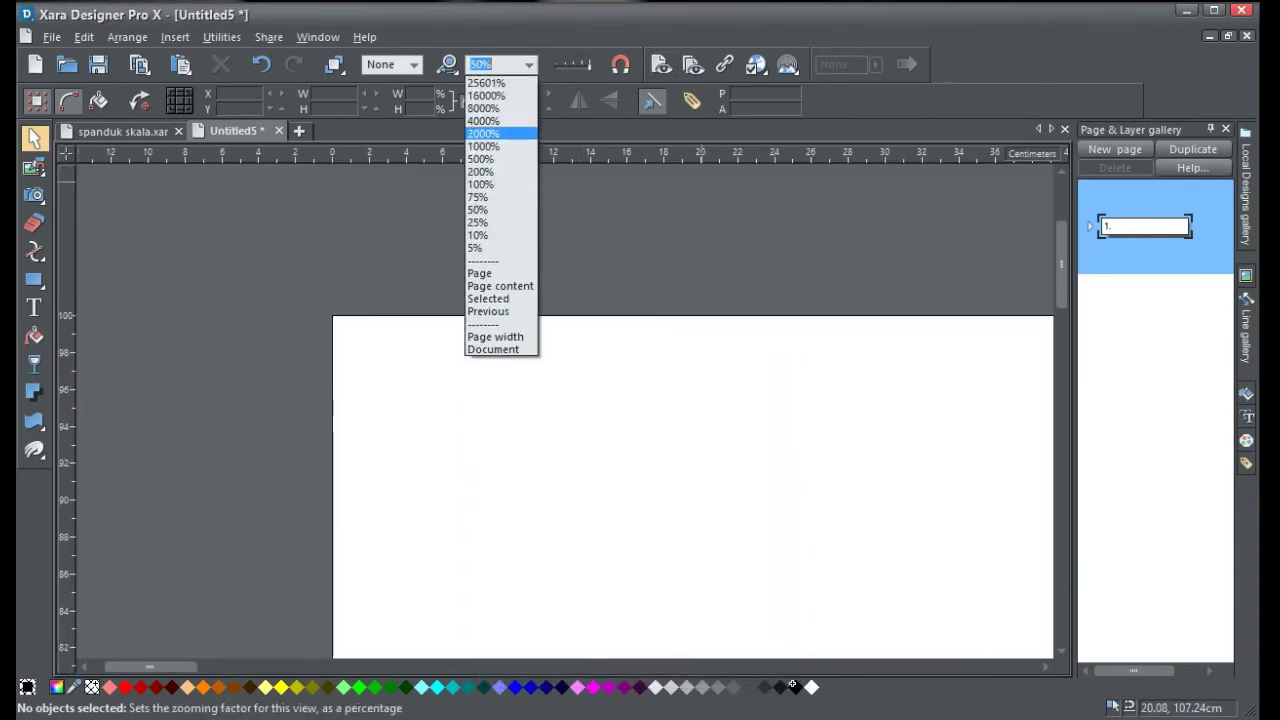
key(Down)
key(Down)
key(Return)
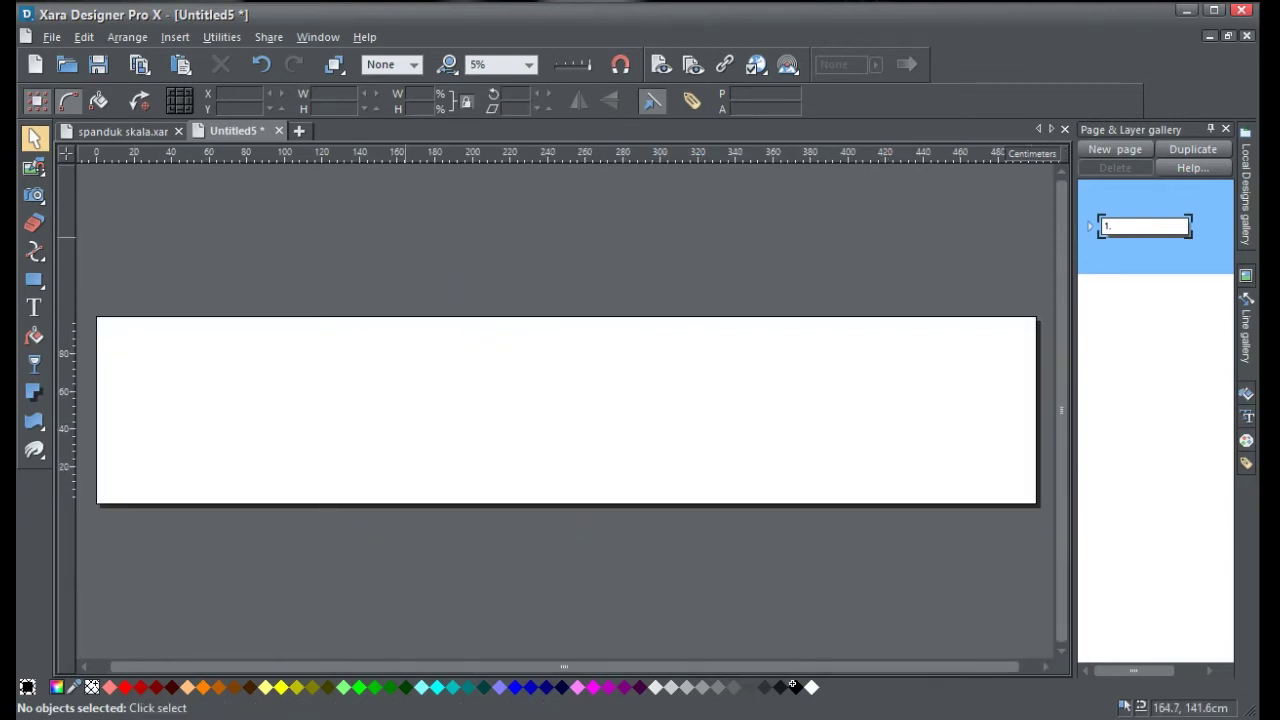
Copy all five banner objects from spanduk skala.xar into the new document and enlarge them proportionally to about 248 by 50 cm.
click(128, 132)
click(836, 353)
drag(930, 288, 212, 528)
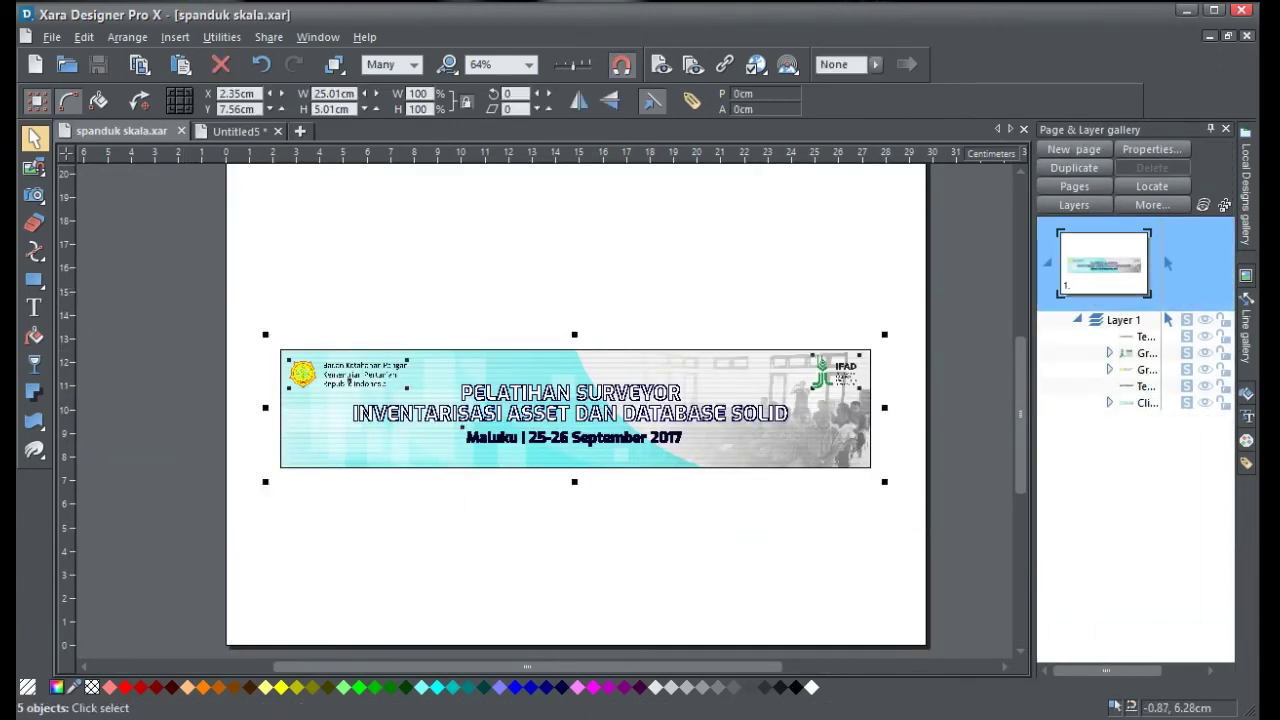
click(232, 131)
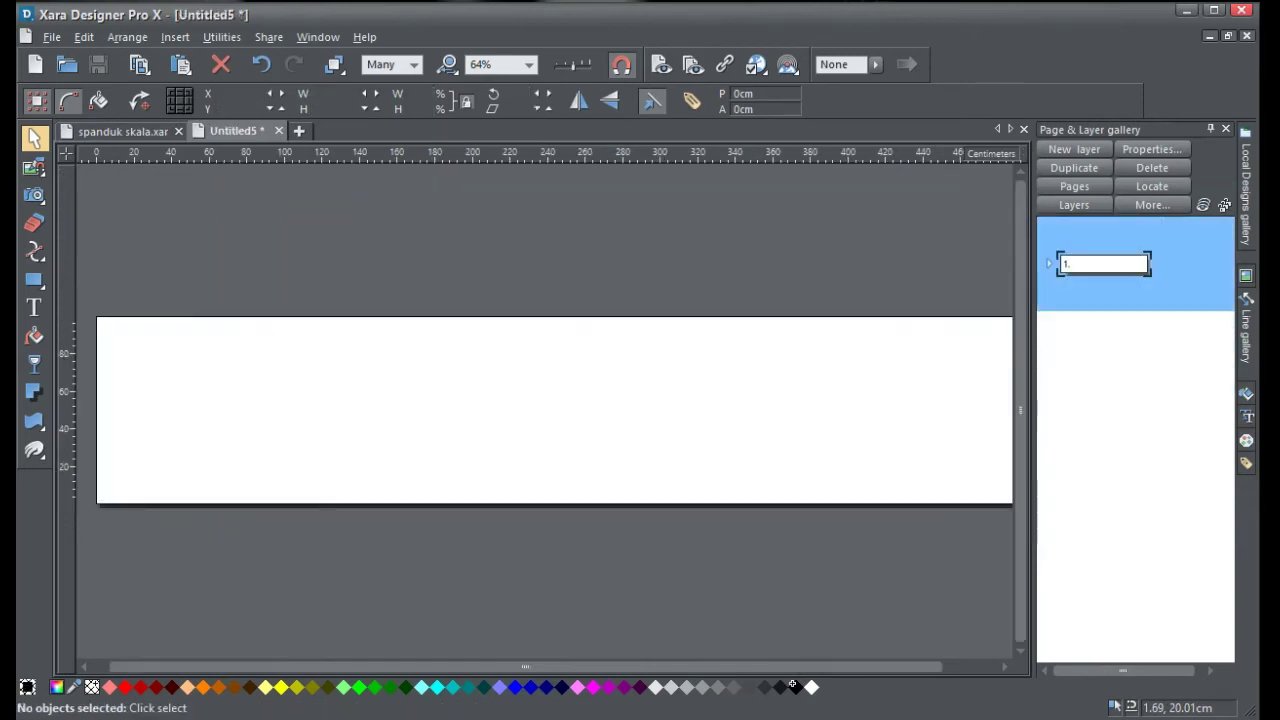
key(ctrl+v)
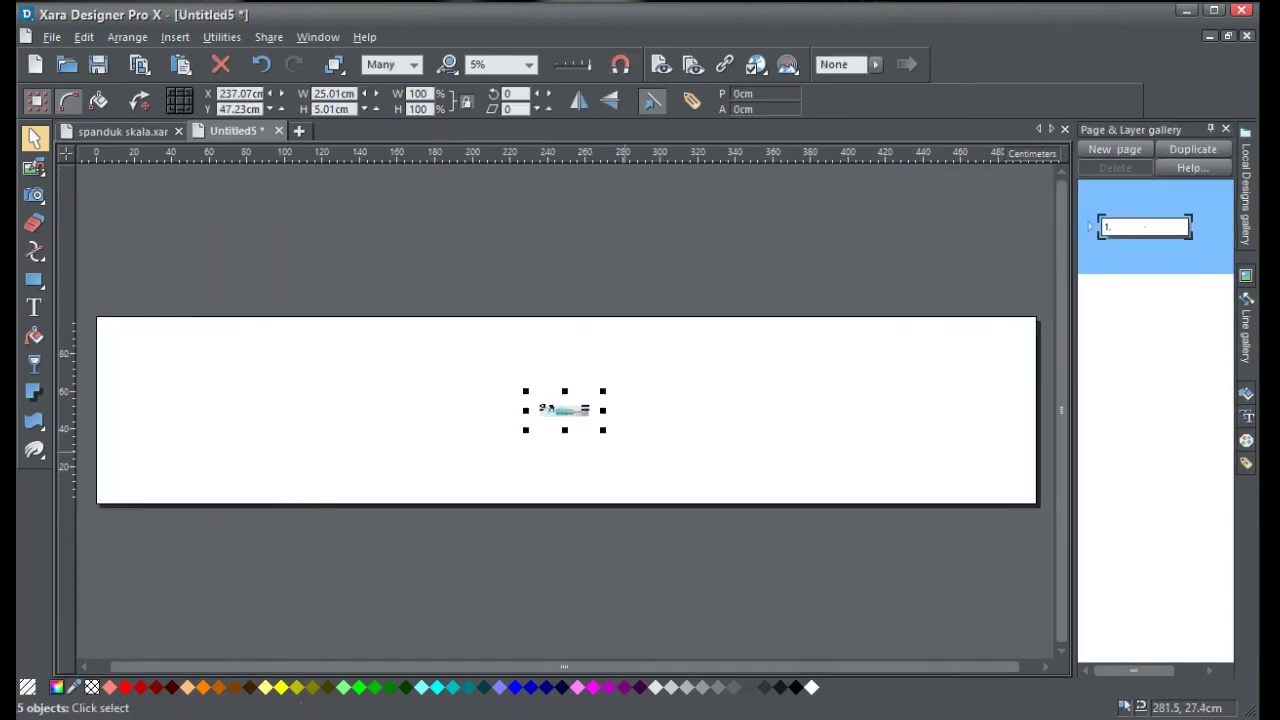
drag(603, 430, 783, 475)
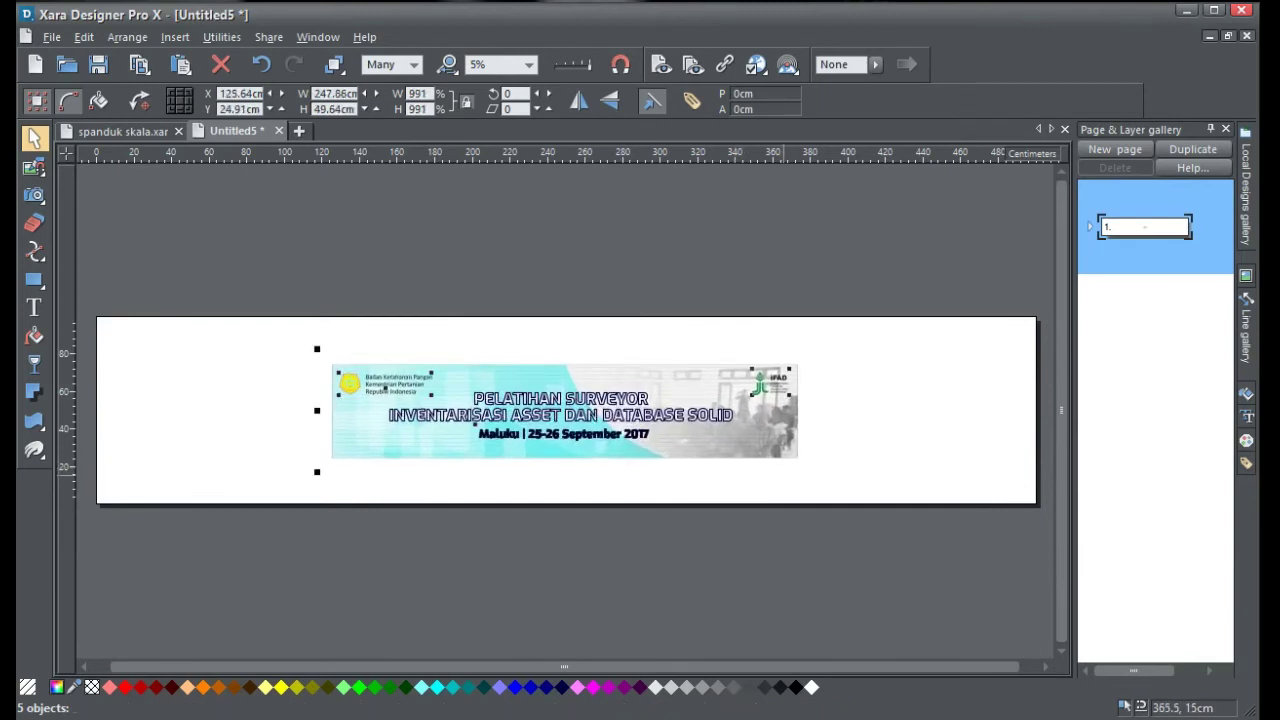
key(Escape)
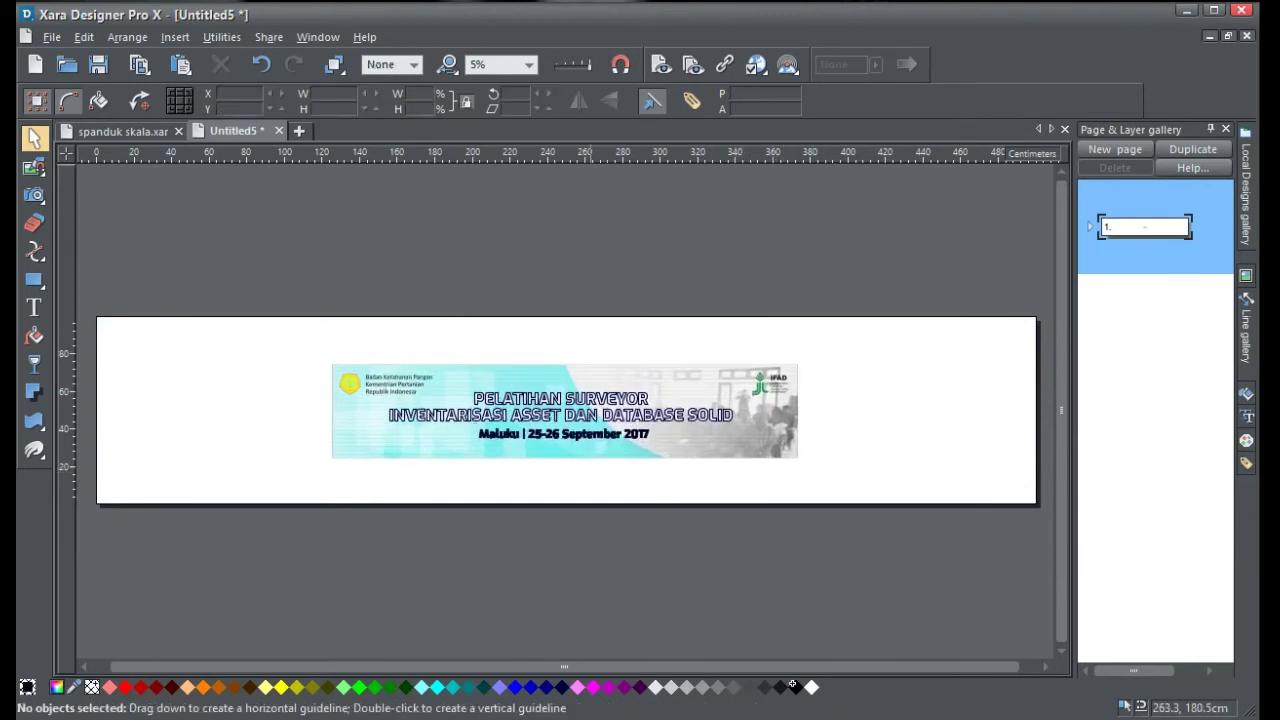
Turn on object snapping and place guidelines along all four edges of the page.
click(585, 65)
drag(512, 154, 528, 316)
drag(567, 154, 577, 503)
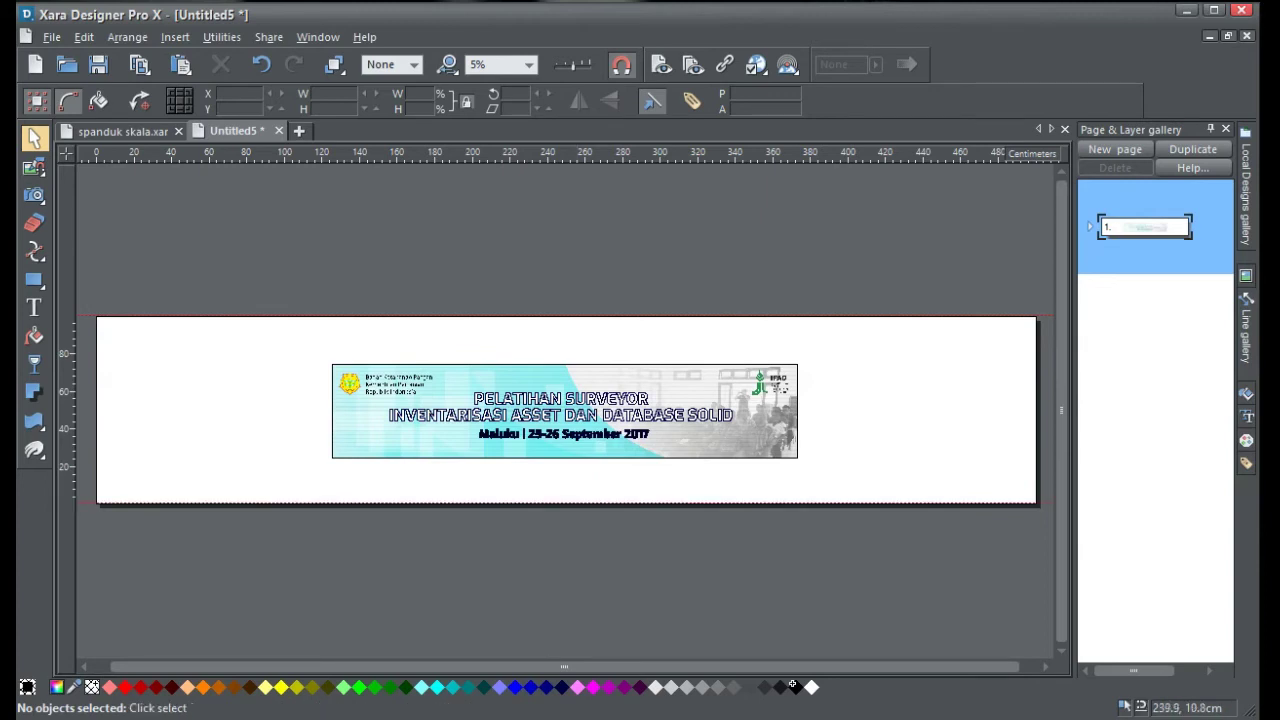
drag(64, 424, 1035, 456)
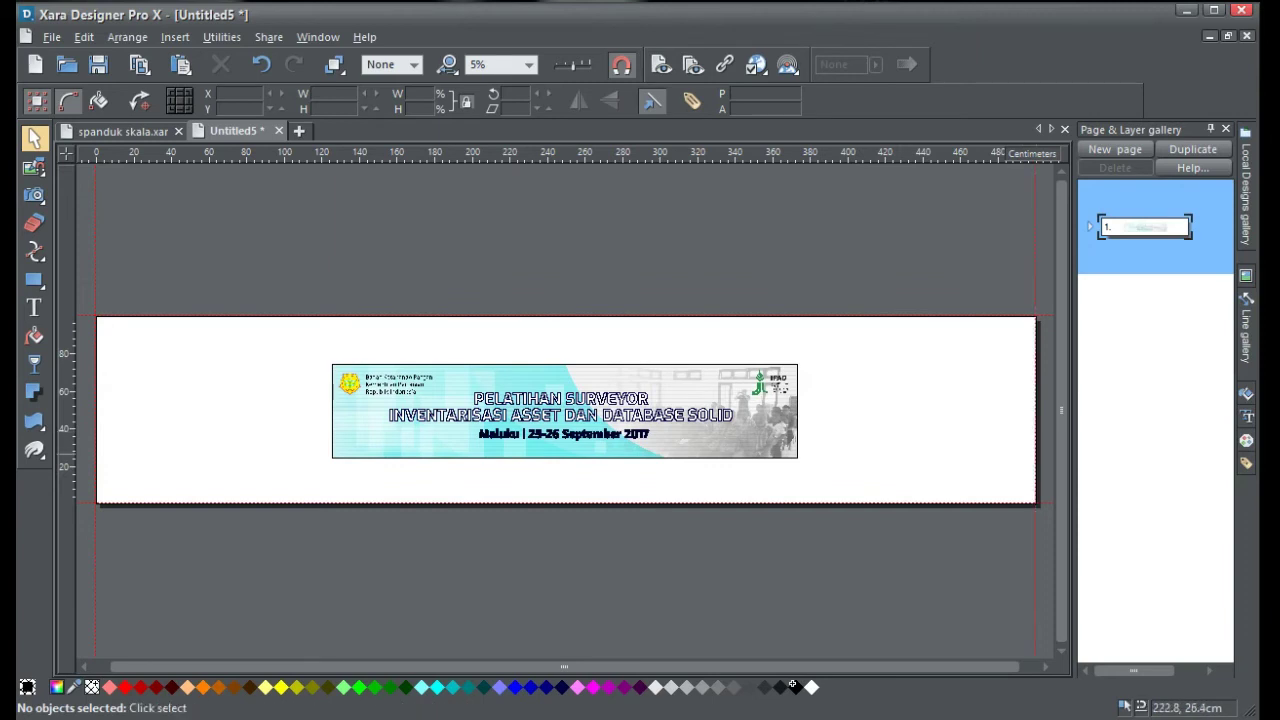
Select the clipped background on Layer 1, expand its contents and remove its outline colour.
click(776, 427)
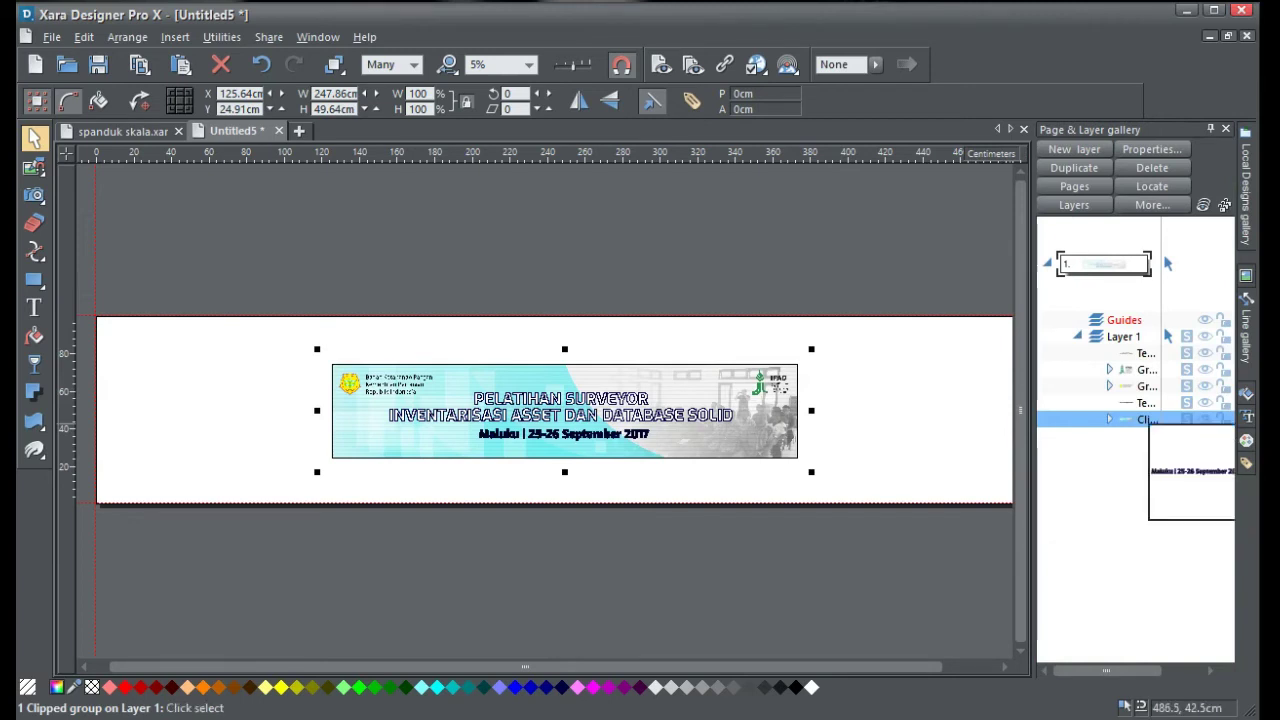
click(1146, 386)
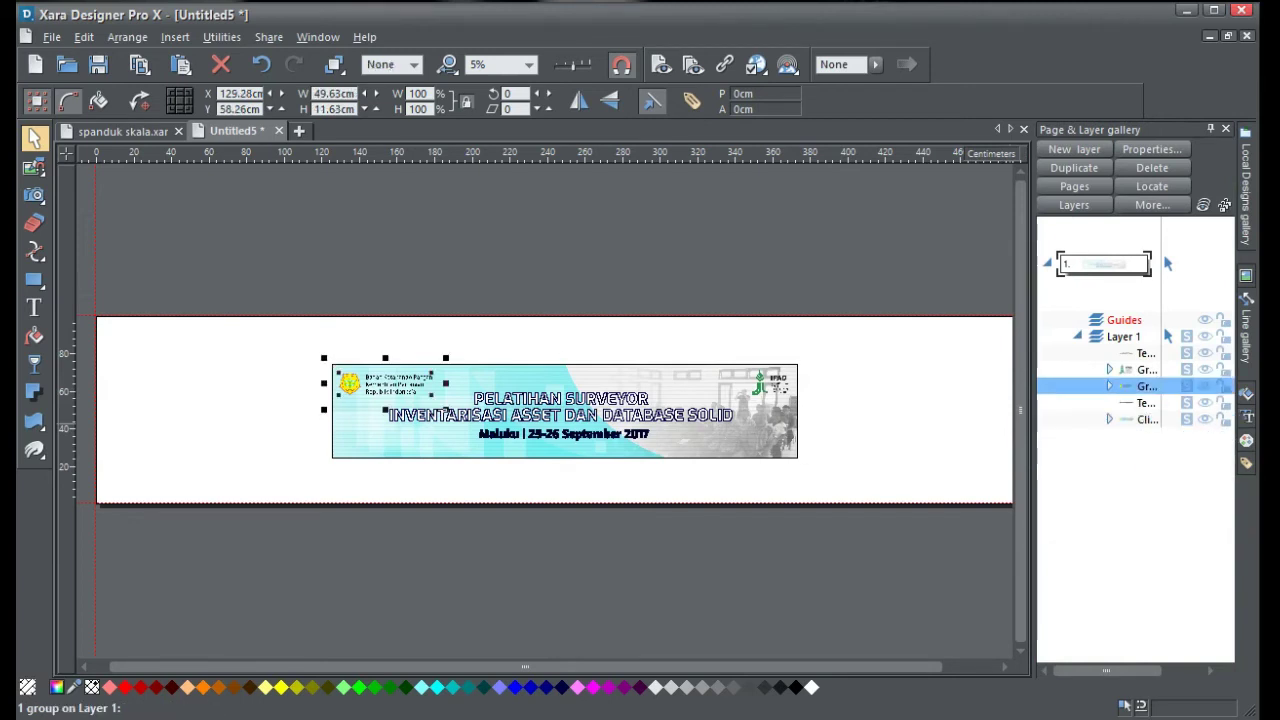
click(430, 440)
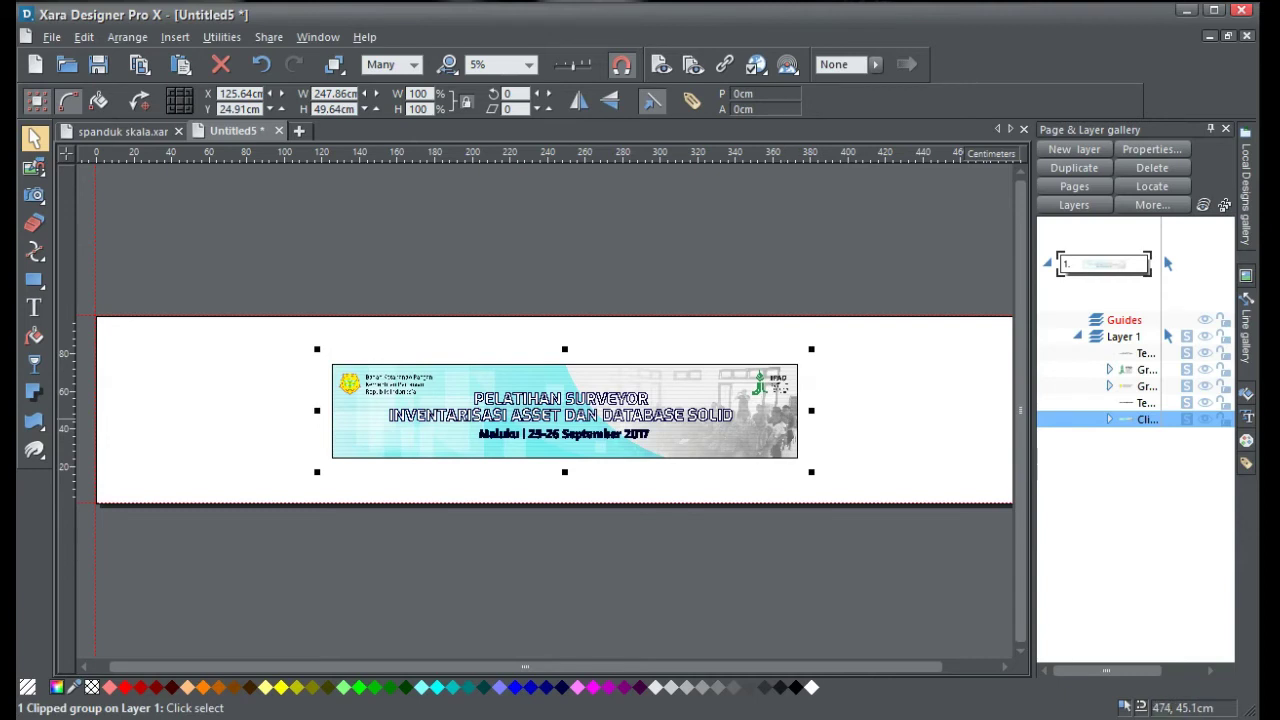
click(1109, 419)
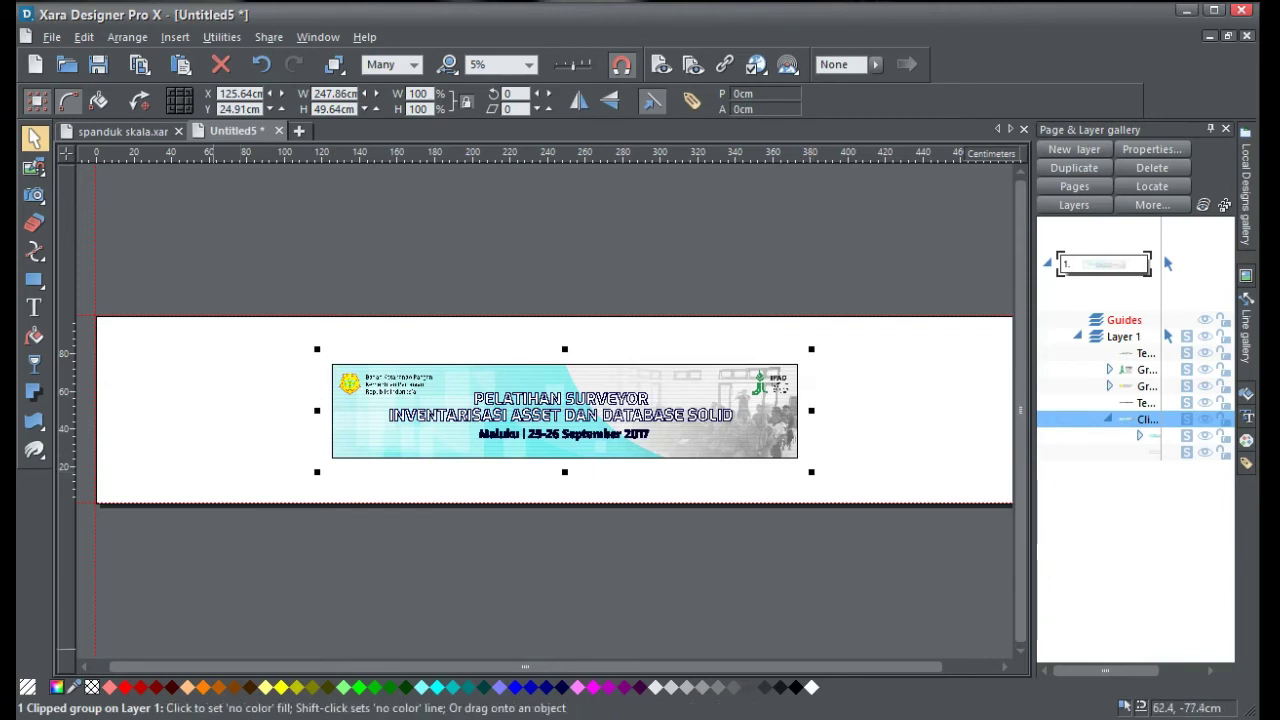
shift+click(27, 687)
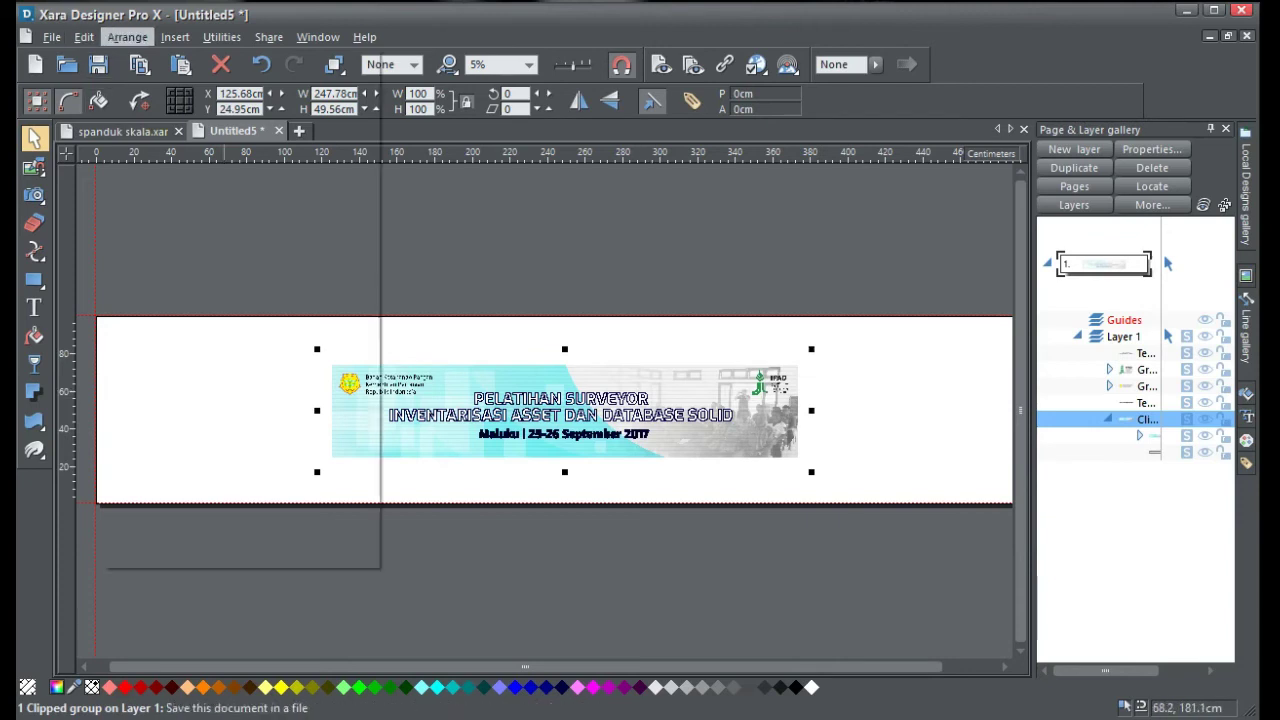
Create a True color + Alpha PNG bitmap copy of the clipped background with the resolution set to 200 DPI.
click(127, 37)
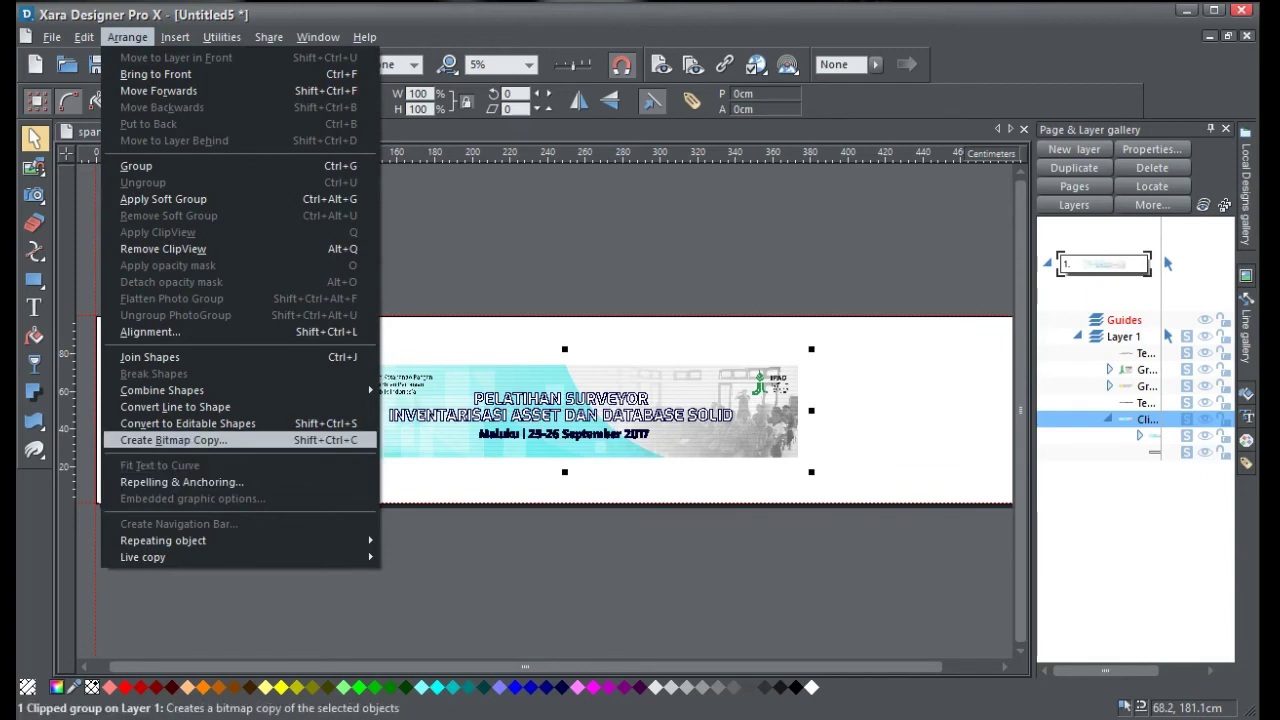
click(174, 440)
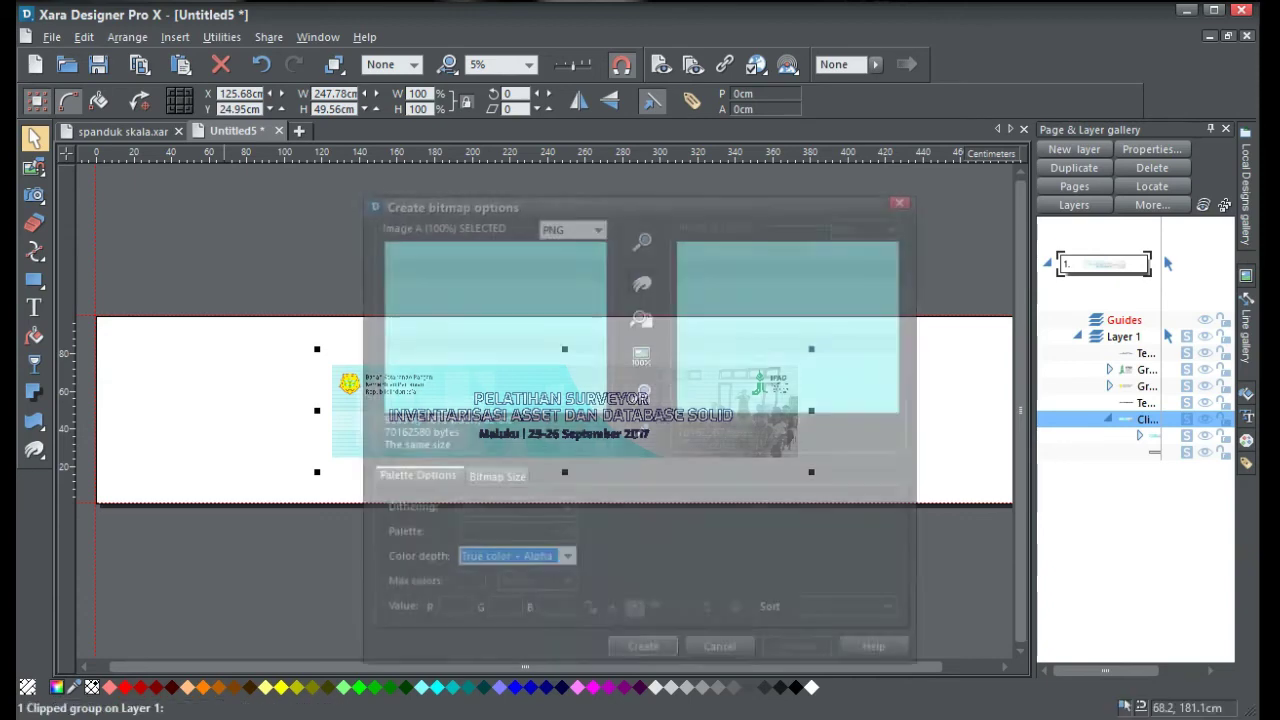
key(ctrl+Tab)
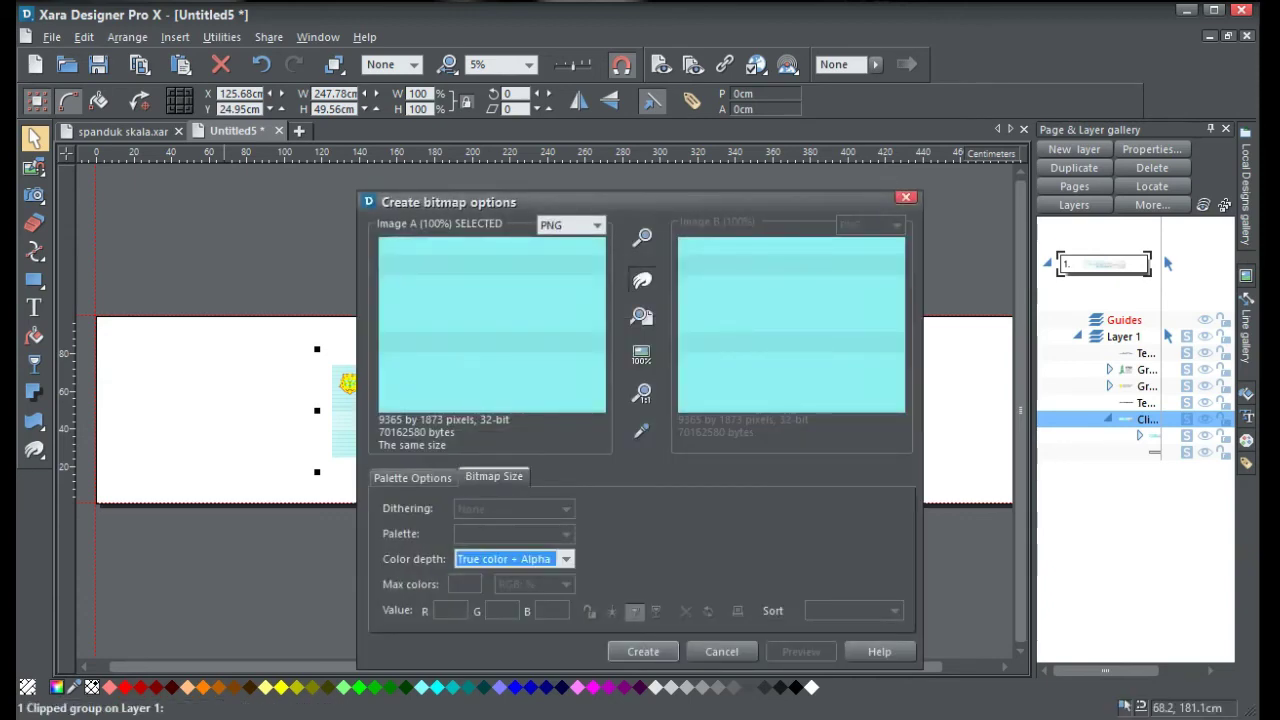
click(566, 560)
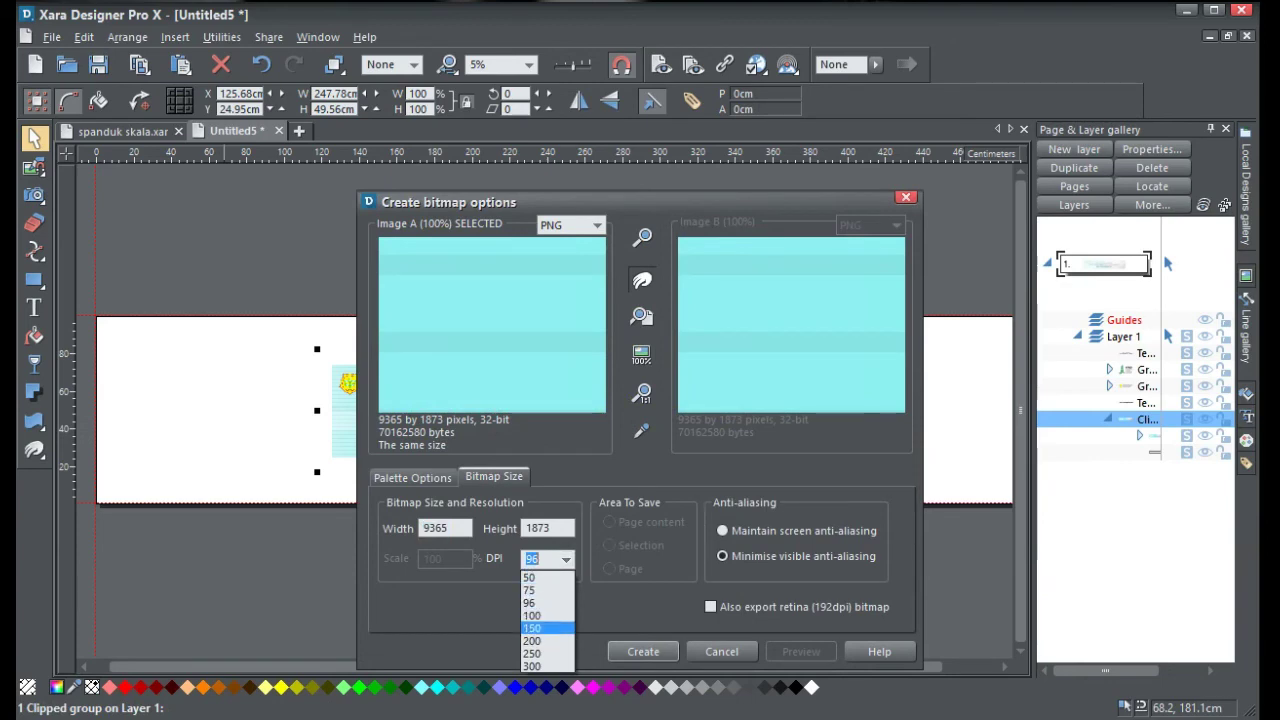
click(545, 643)
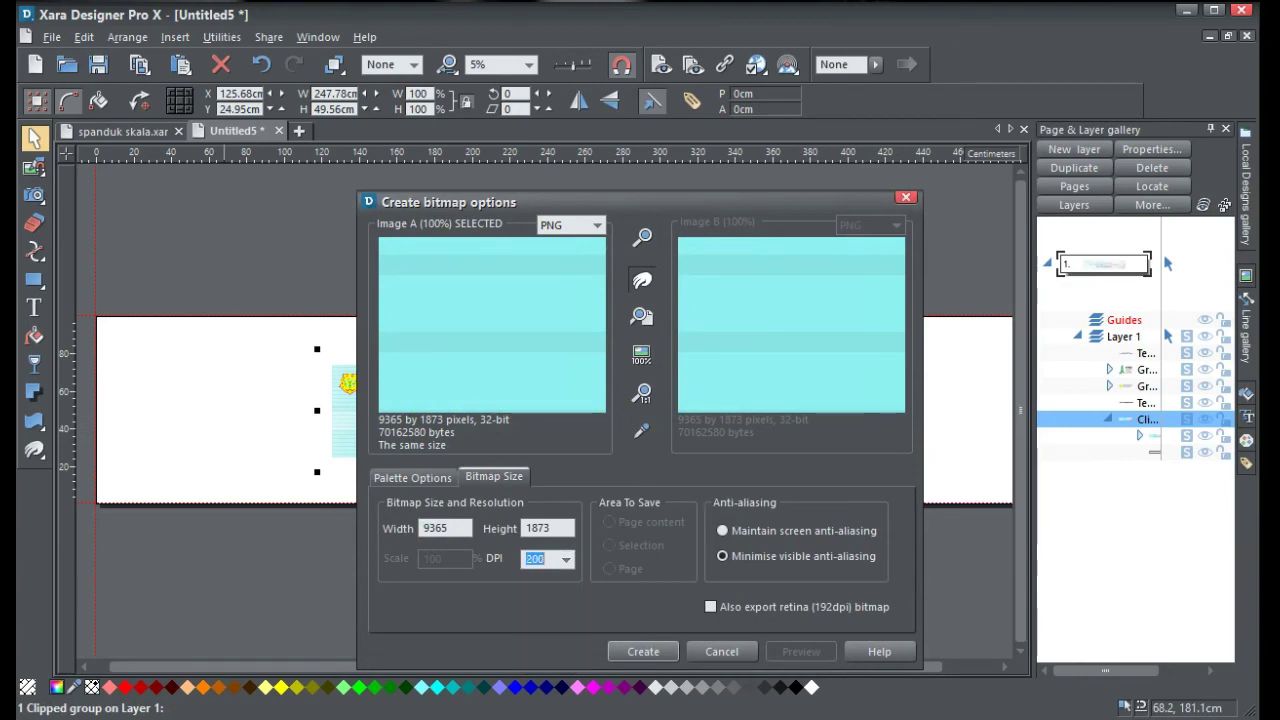
click(643, 652)
key(Return)
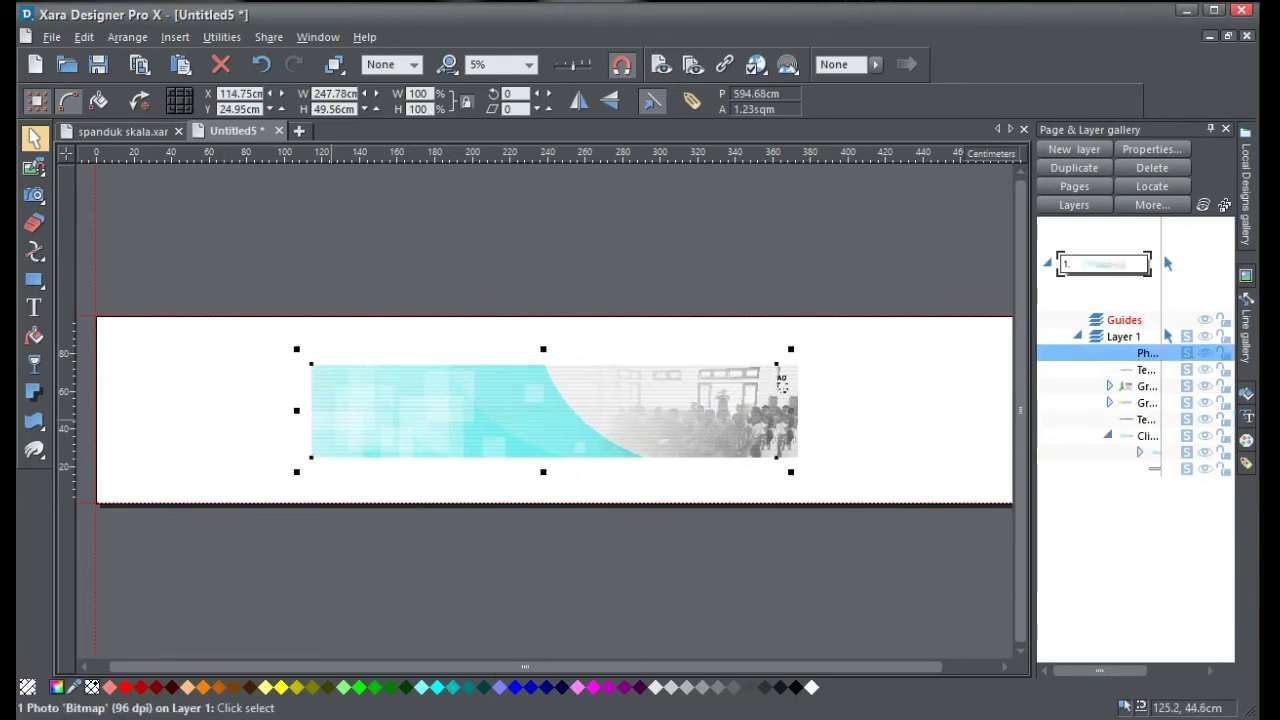
Move the new bitmap away from the banner design and delete the original clipped background group.
drag(781, 385, 668, 461)
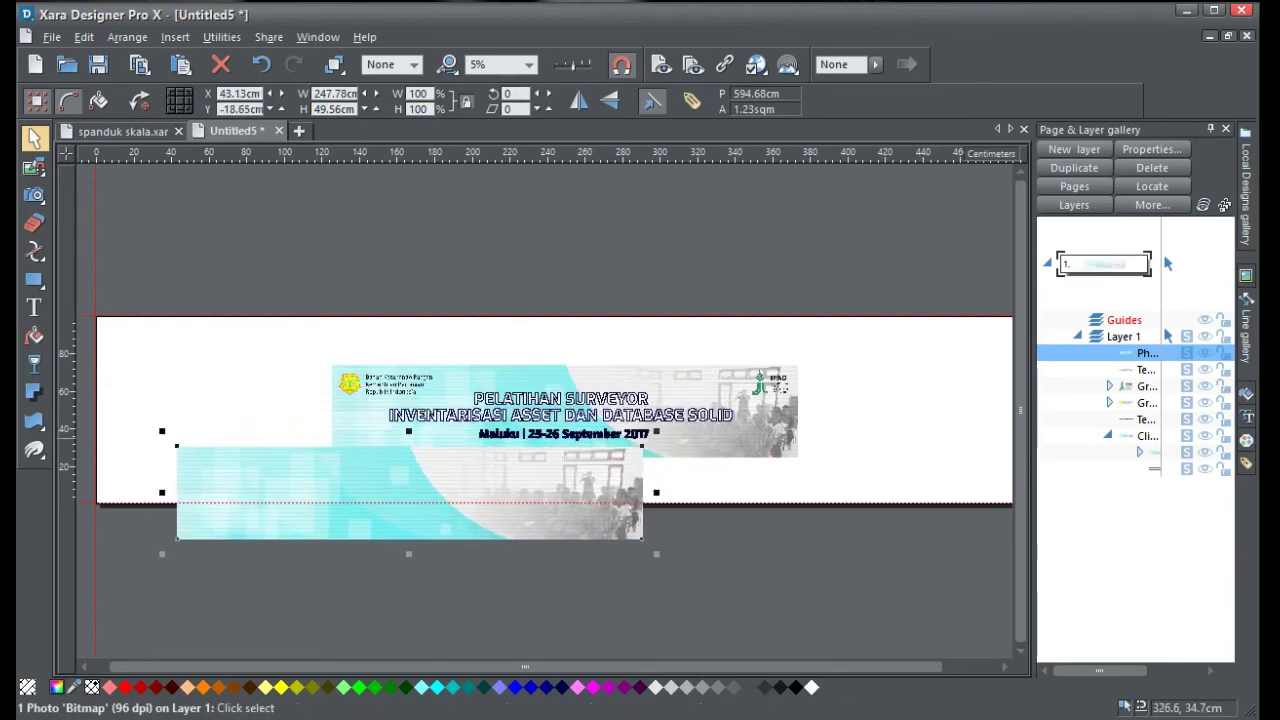
click(762, 446)
drag(781, 446, 924, 448)
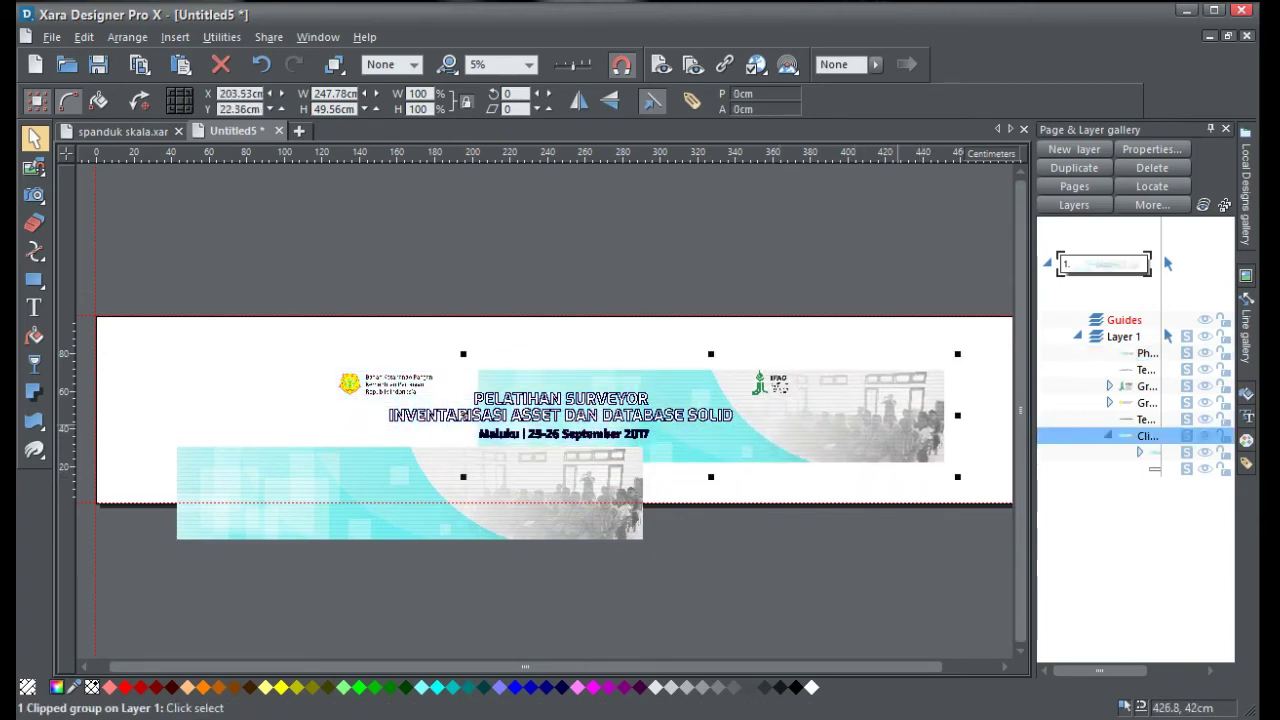
key(Delete)
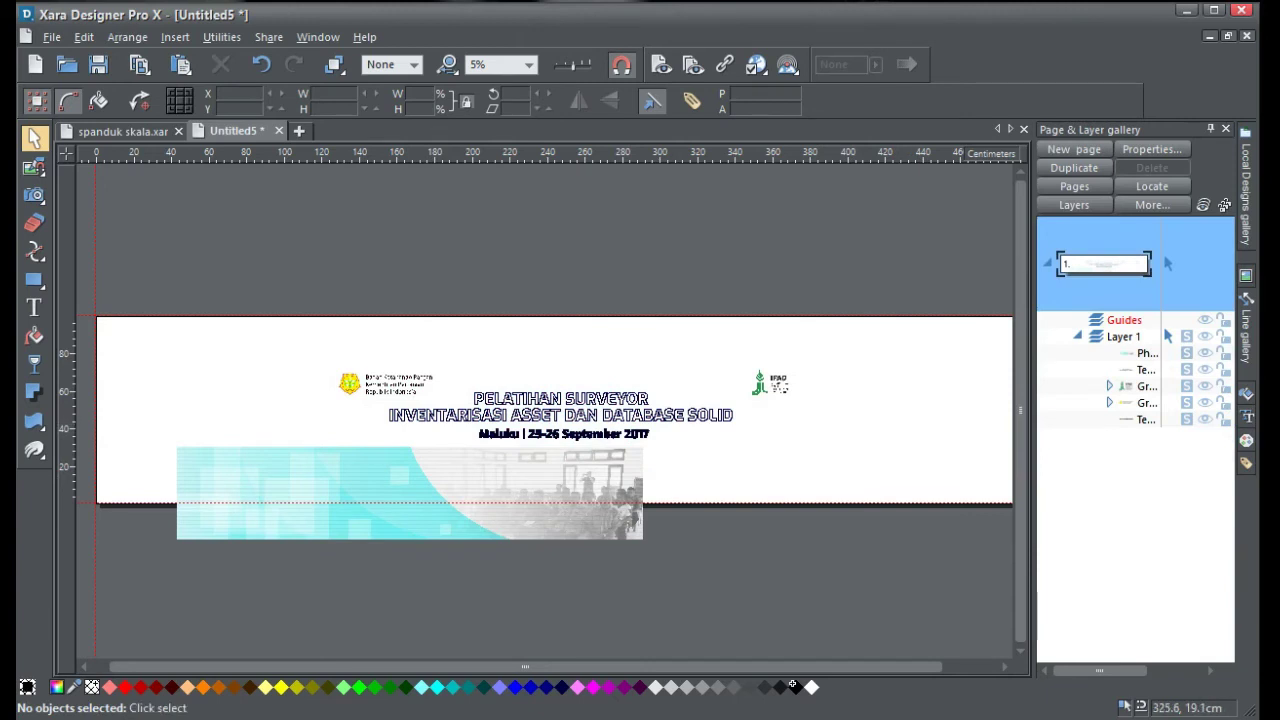
Fit the bitmap to the page guidelines at about 499.5 by 99.9 cm and send it beneath the texts and logos on Layer 1.
drag(576, 525, 525, 415)
mouse_move(181, 356)
mouse_down()
mouse_move(141, 338)
mouse_move(156, 331)
mouse_move(167, 345)
mouse_up()
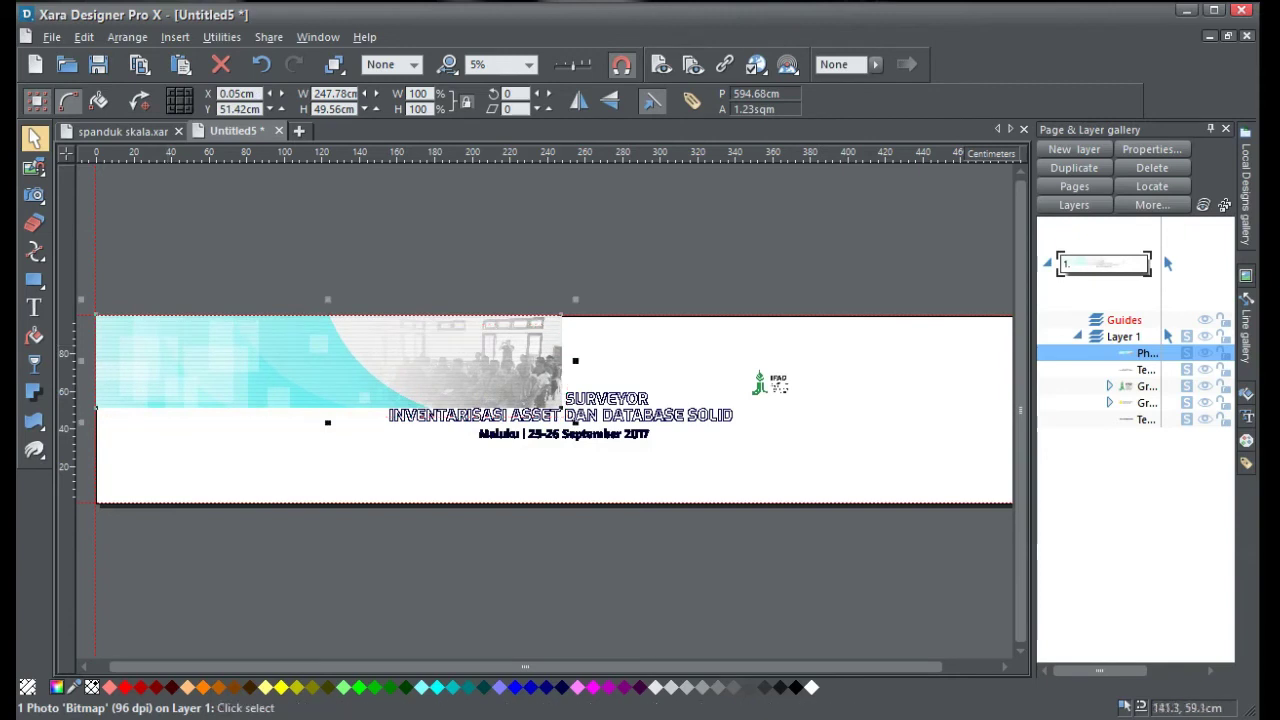
drag(575, 422, 991, 505)
drag(820, 667, 875, 667)
drag(932, 503, 987, 507)
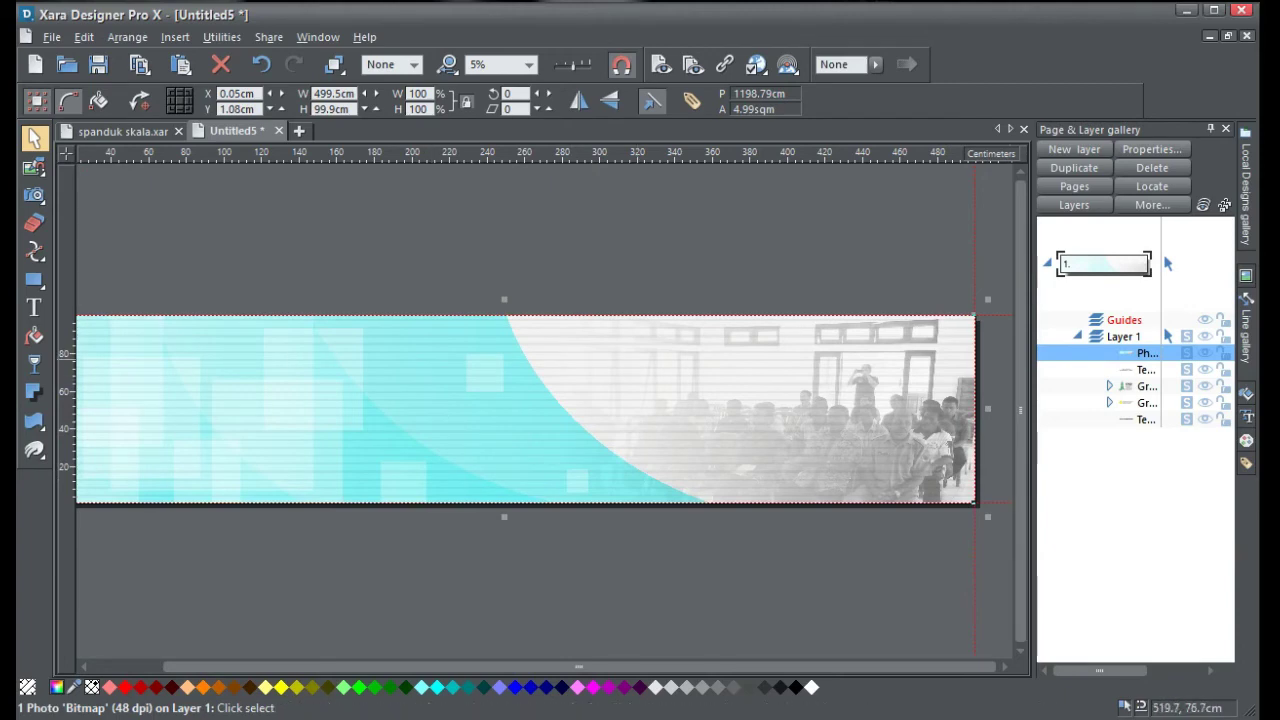
drag(1145, 353, 1146, 416)
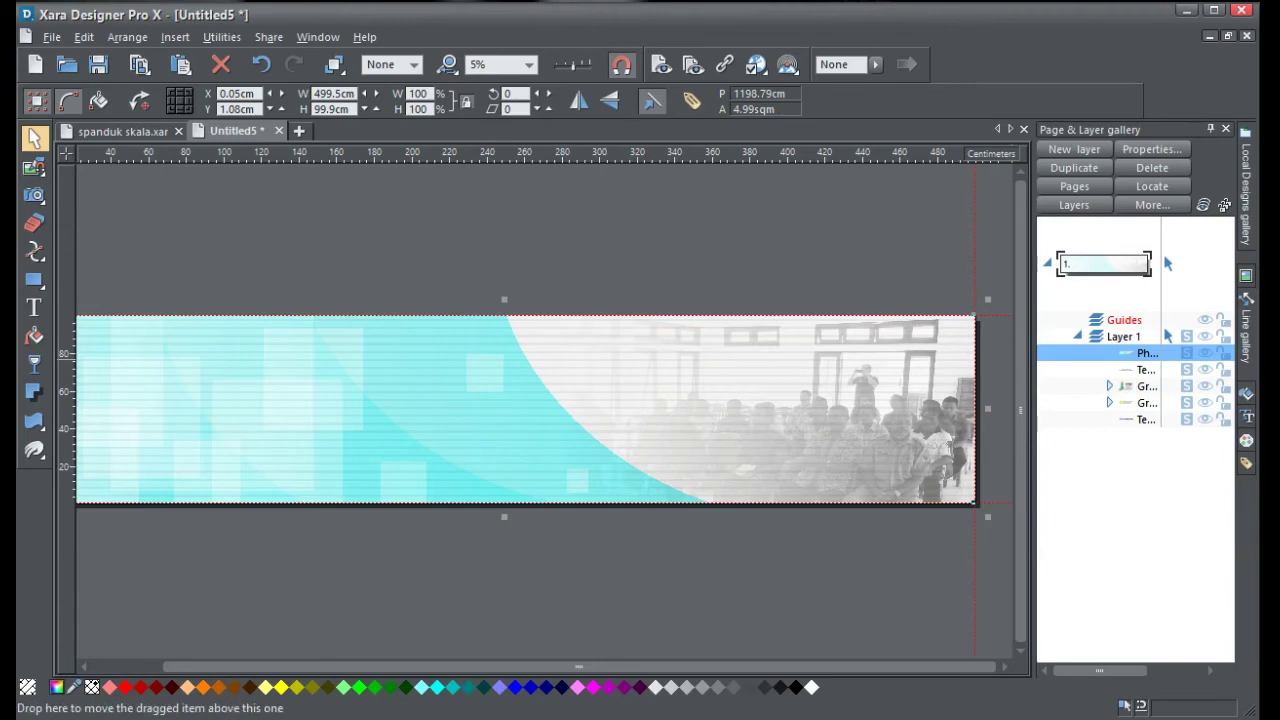
drag(1147, 370, 1147, 425)
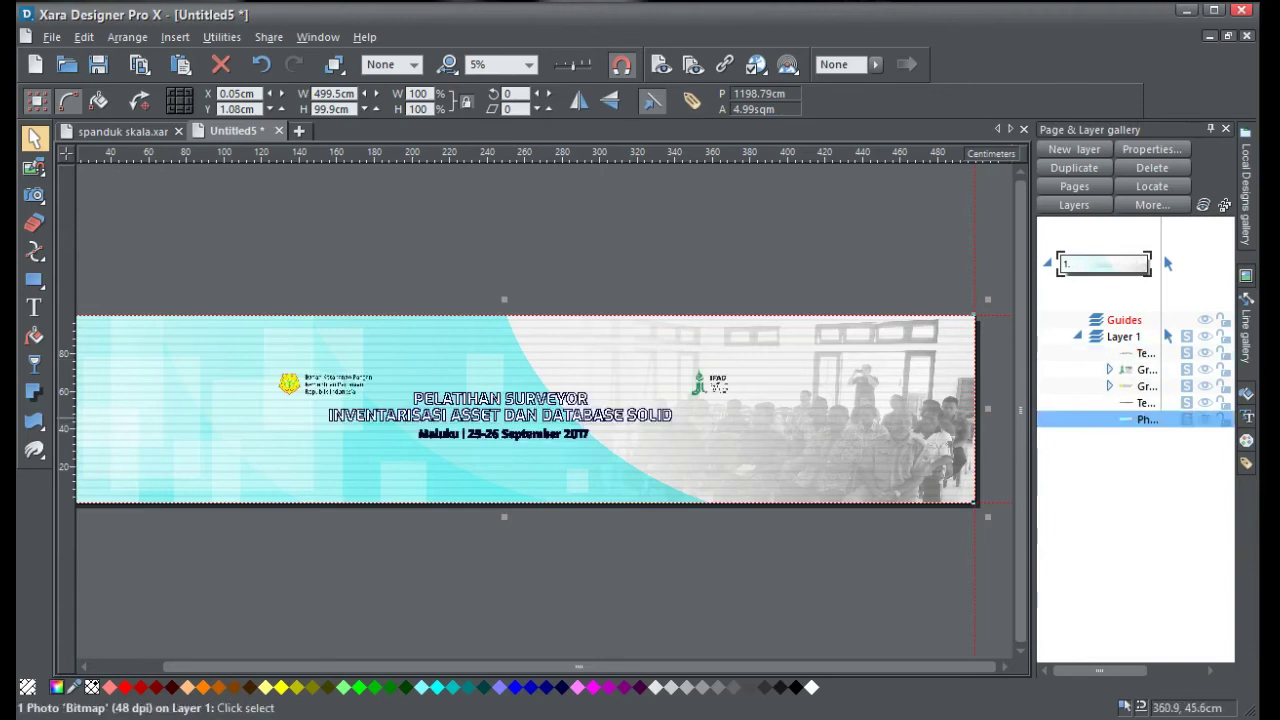
Group the texts and logos and enlarge the group proportionally from its centre to about 474 by 76 cm.
drag(424, 570, 250, 568)
key(ctrl+g)
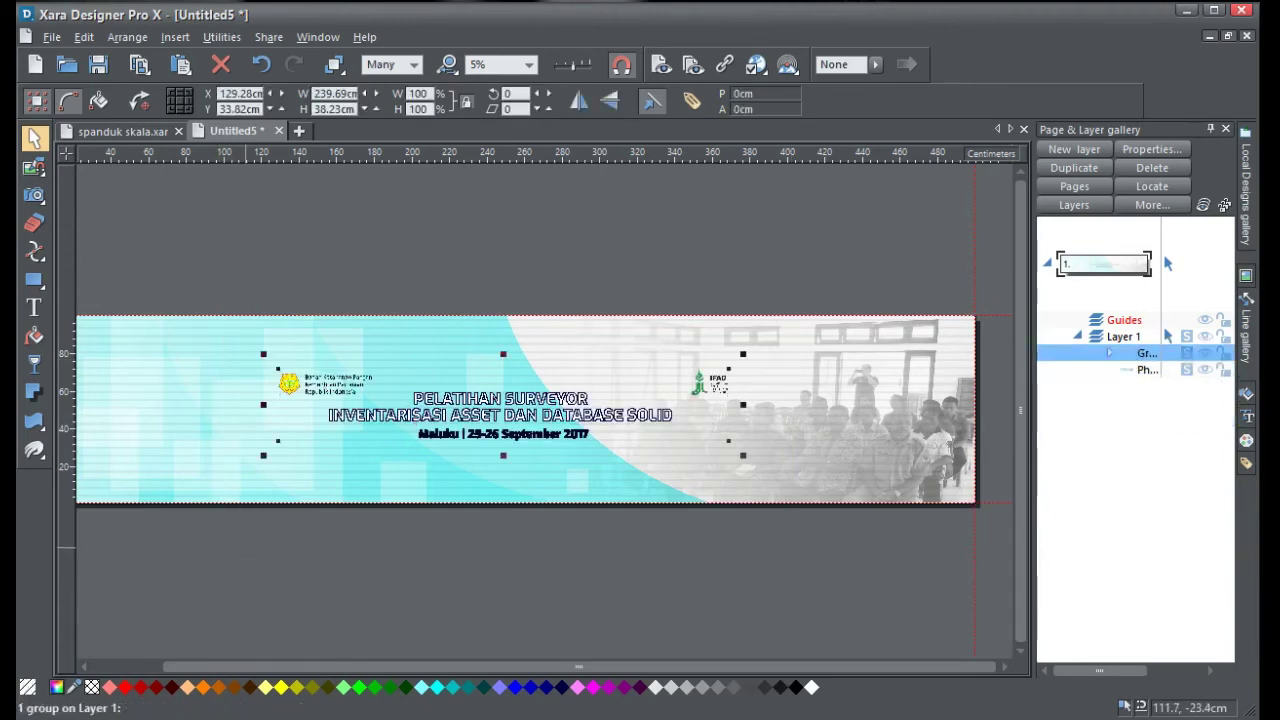
drag(743, 455, 928, 474)
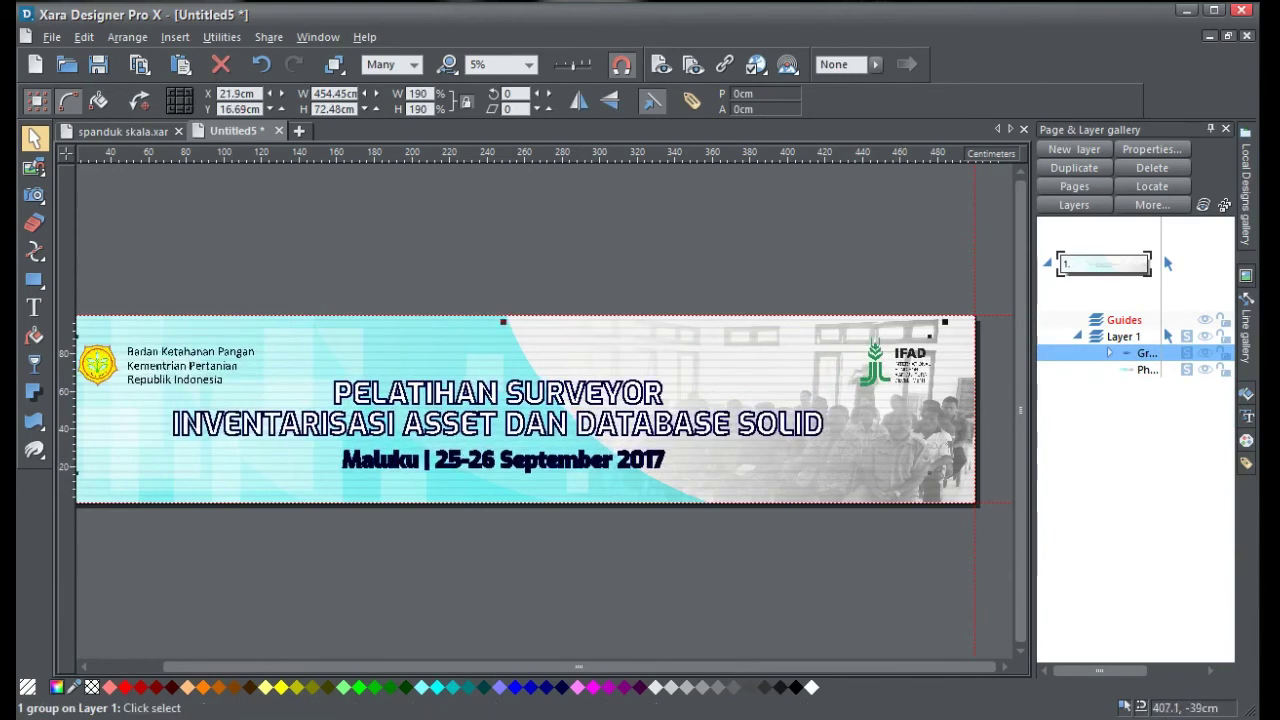
drag(741, 667, 708, 667)
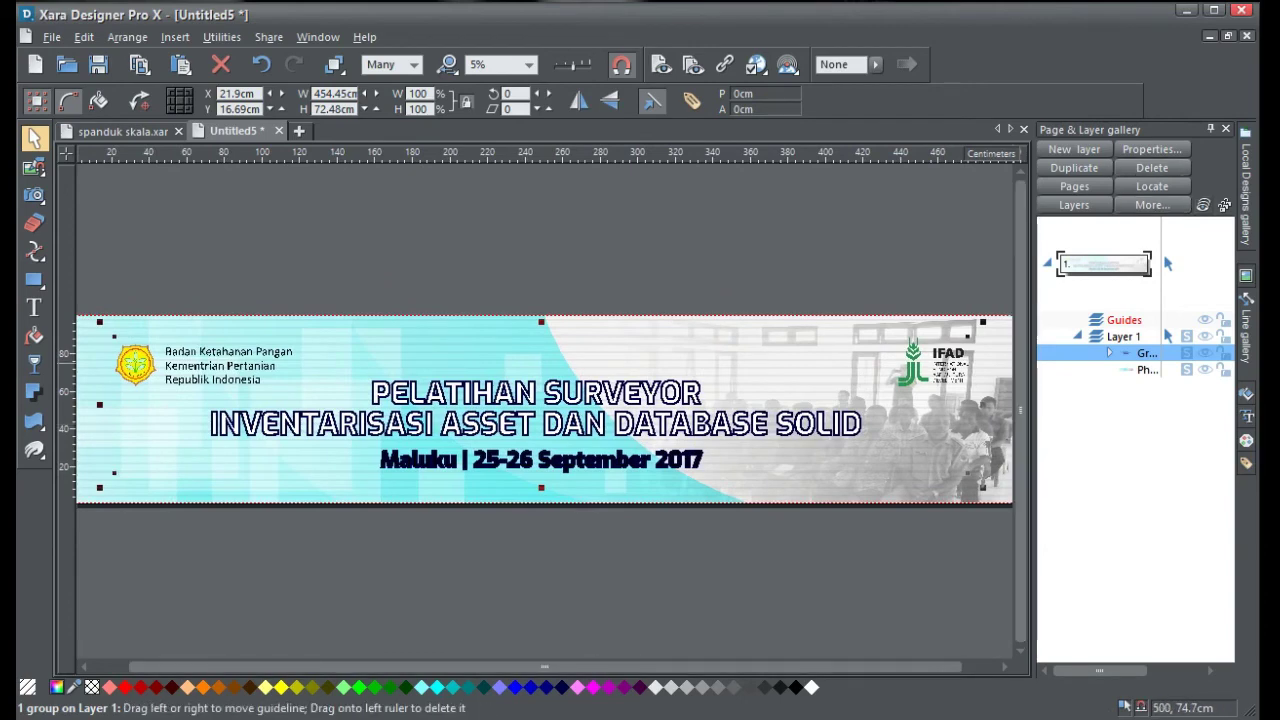
click(1210, 129)
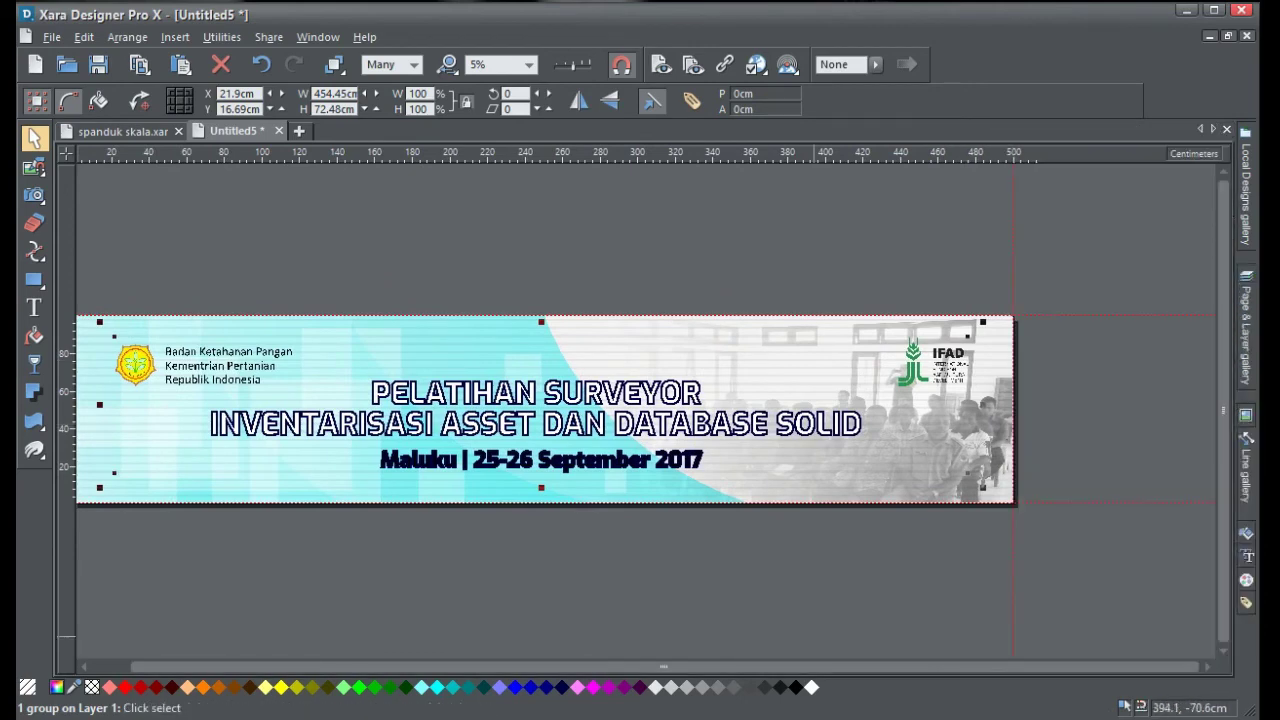
scroll(640, 410, left, 3)
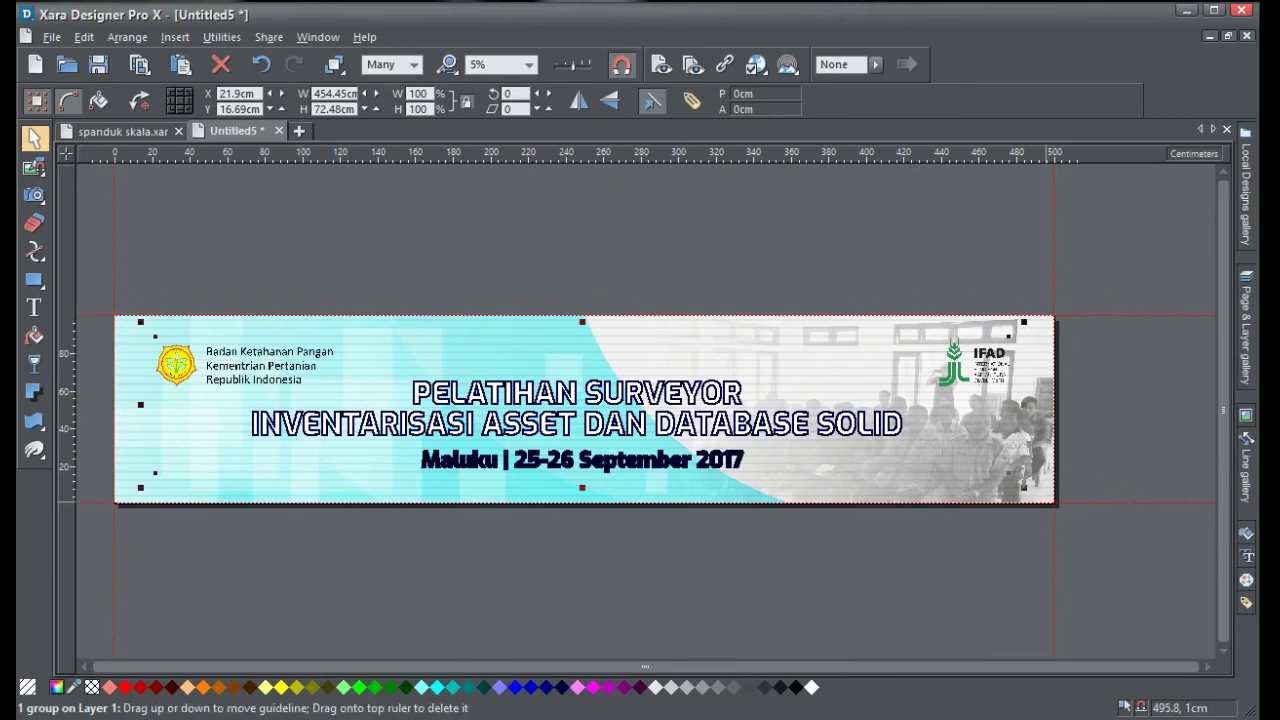
drag(1029, 490, 1044, 487)
click(1198, 461)
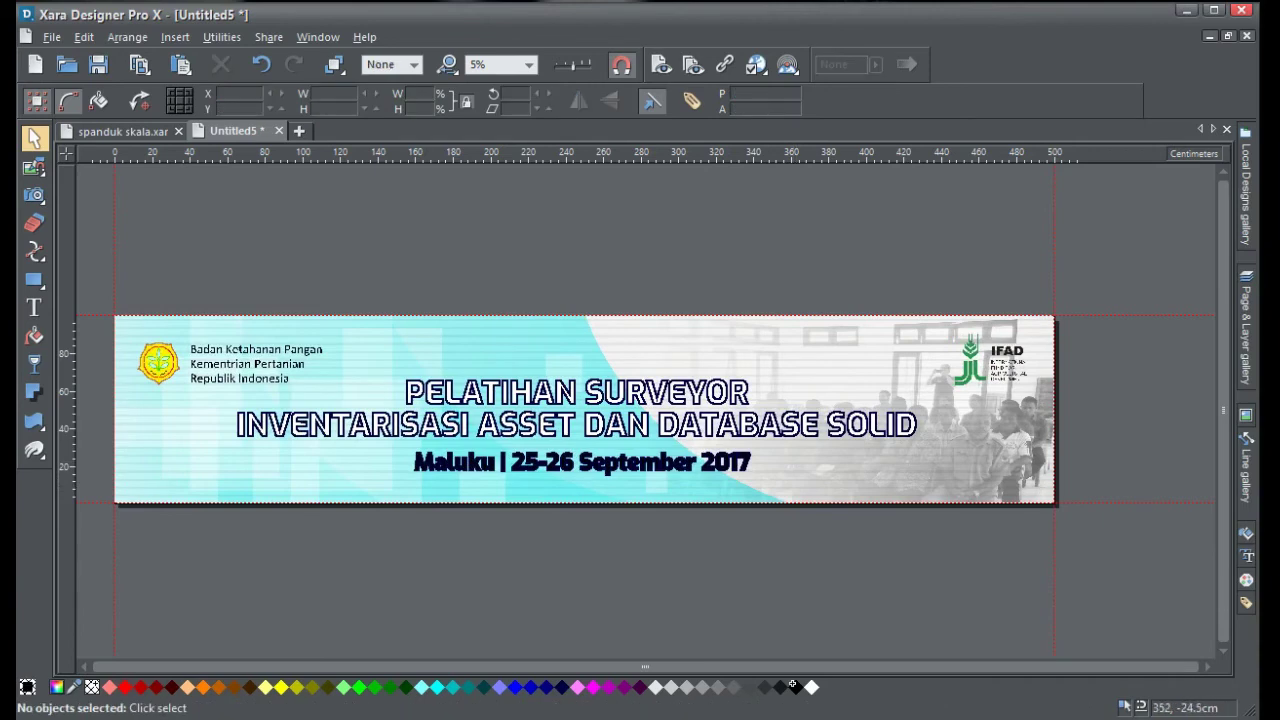
Remove the outline colour from the date line "Maluku | 25-26 September 2017" inside the group.
click(583, 404)
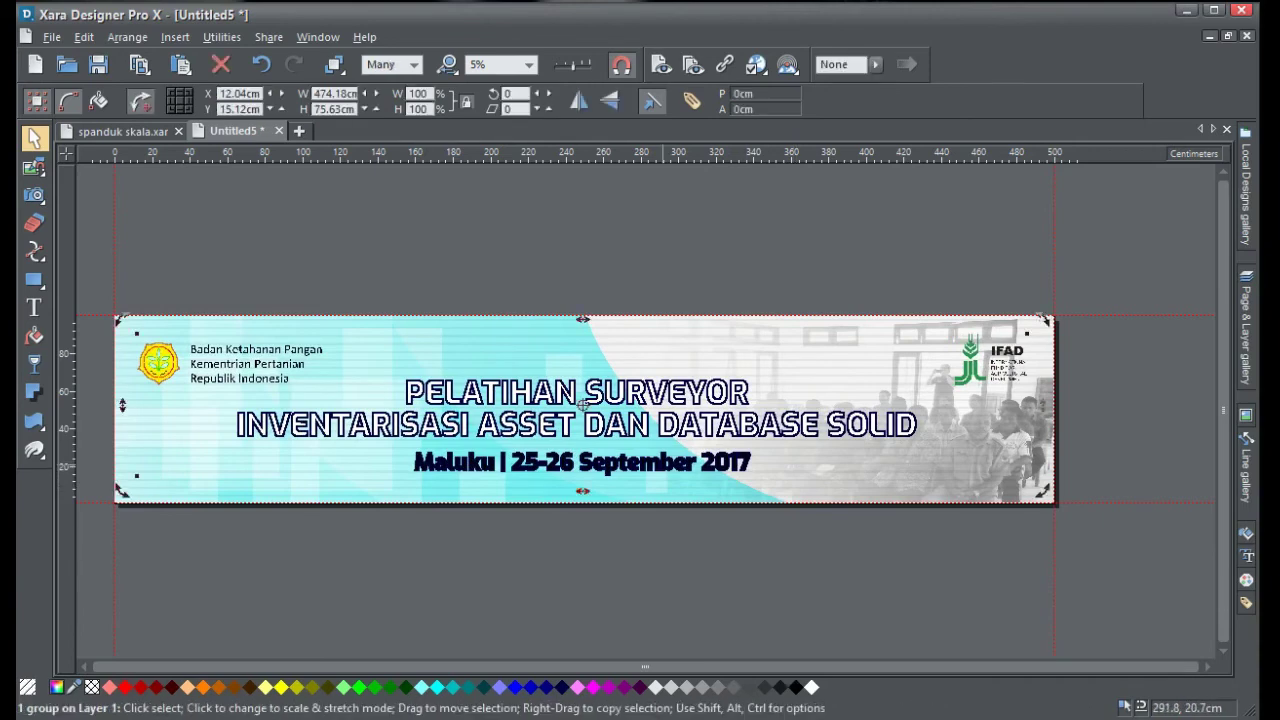
ctrl+click(663, 464)
shift+click(92, 687)
click(690, 592)
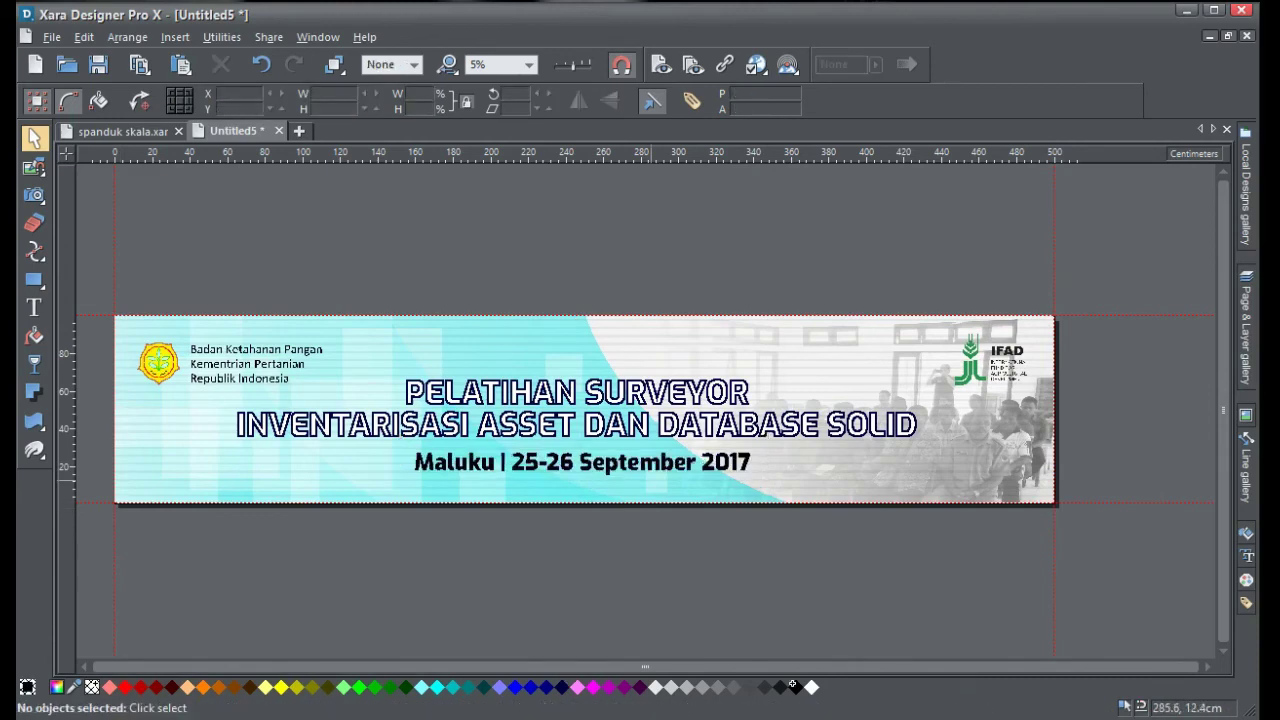
Fill the date line with dark navy blue to match the outline of the banner title.
click(648, 462)
ctrl+click(648, 462)
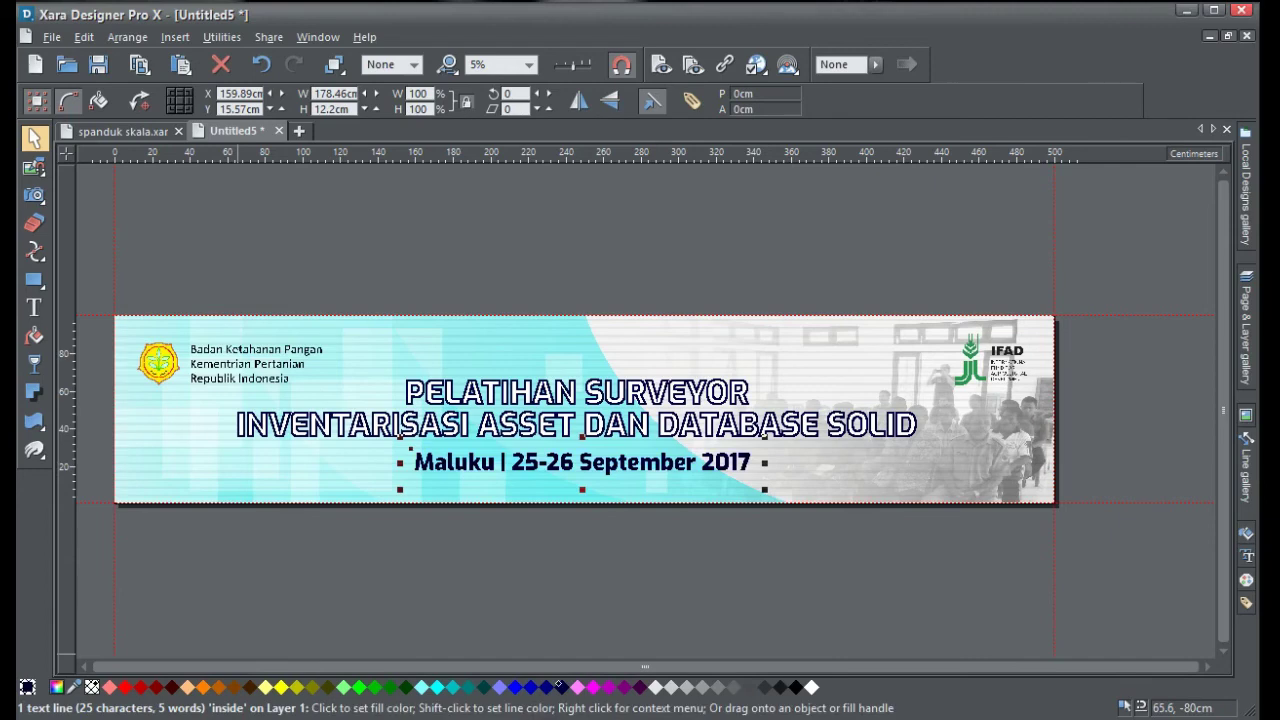
ctrl+click(673, 426)
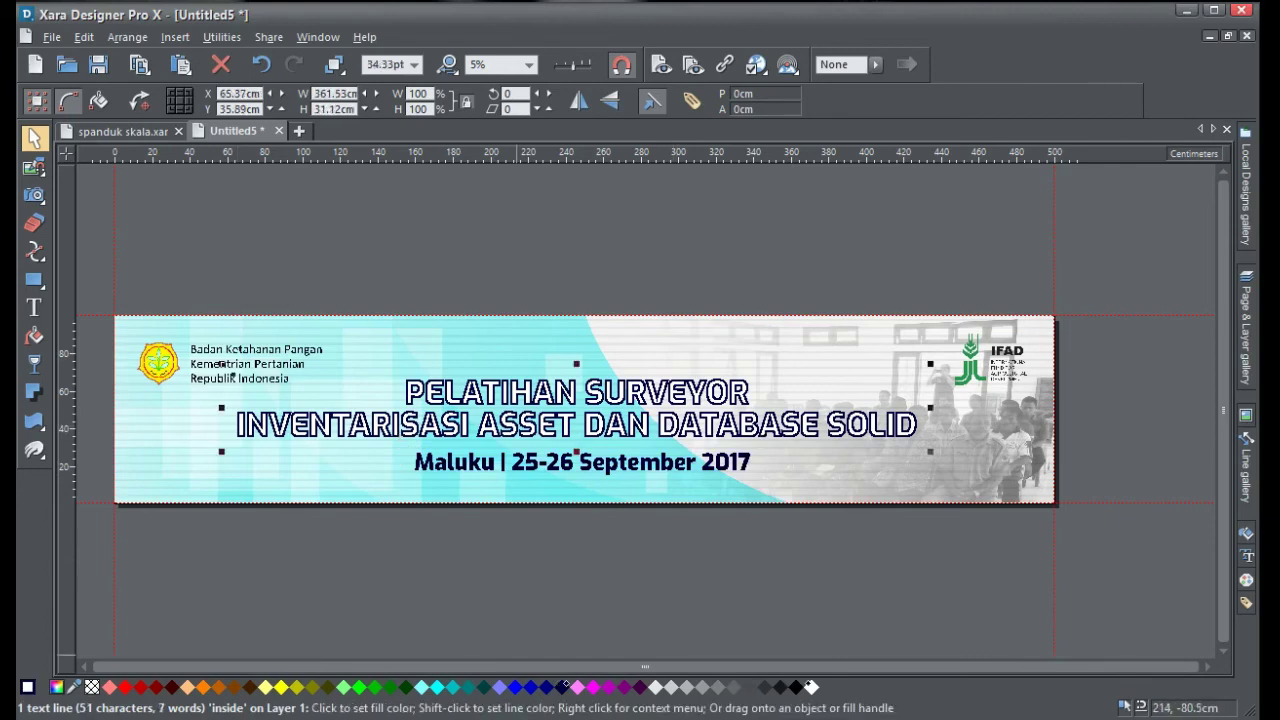
key(Escape)
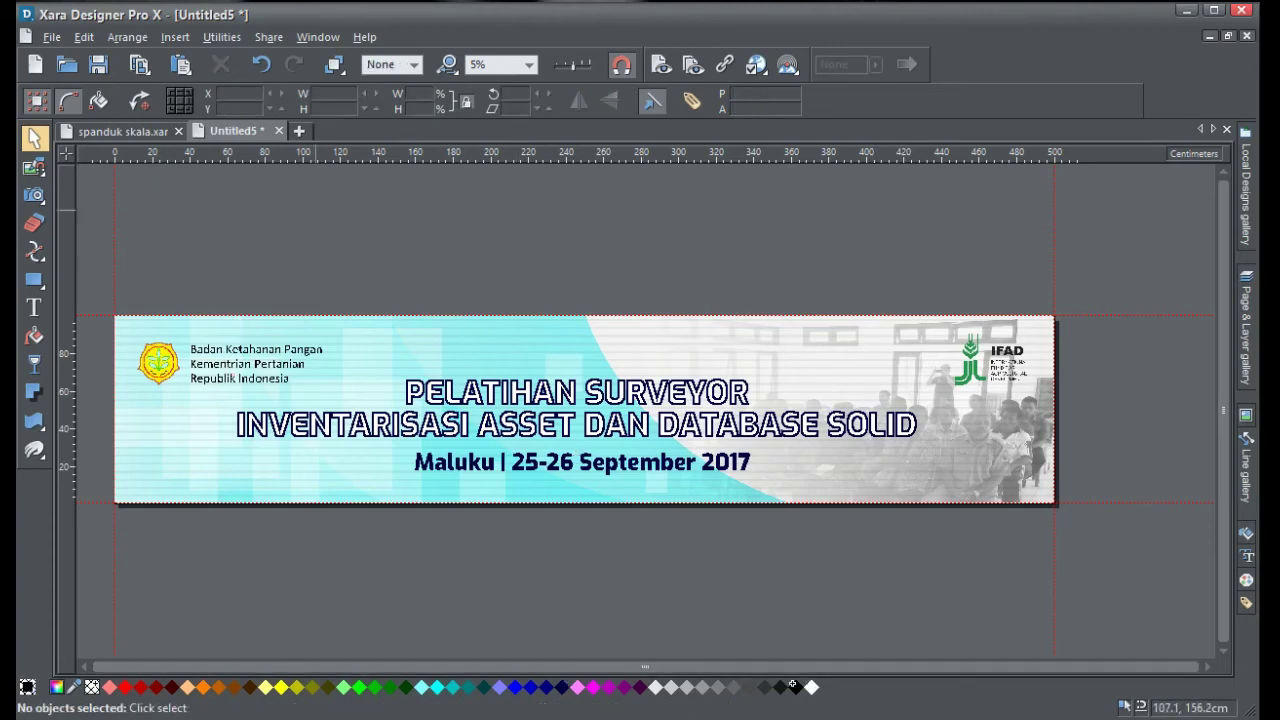
Save the document on the Desktop as spanduk jadi.xar.
click(99, 65)
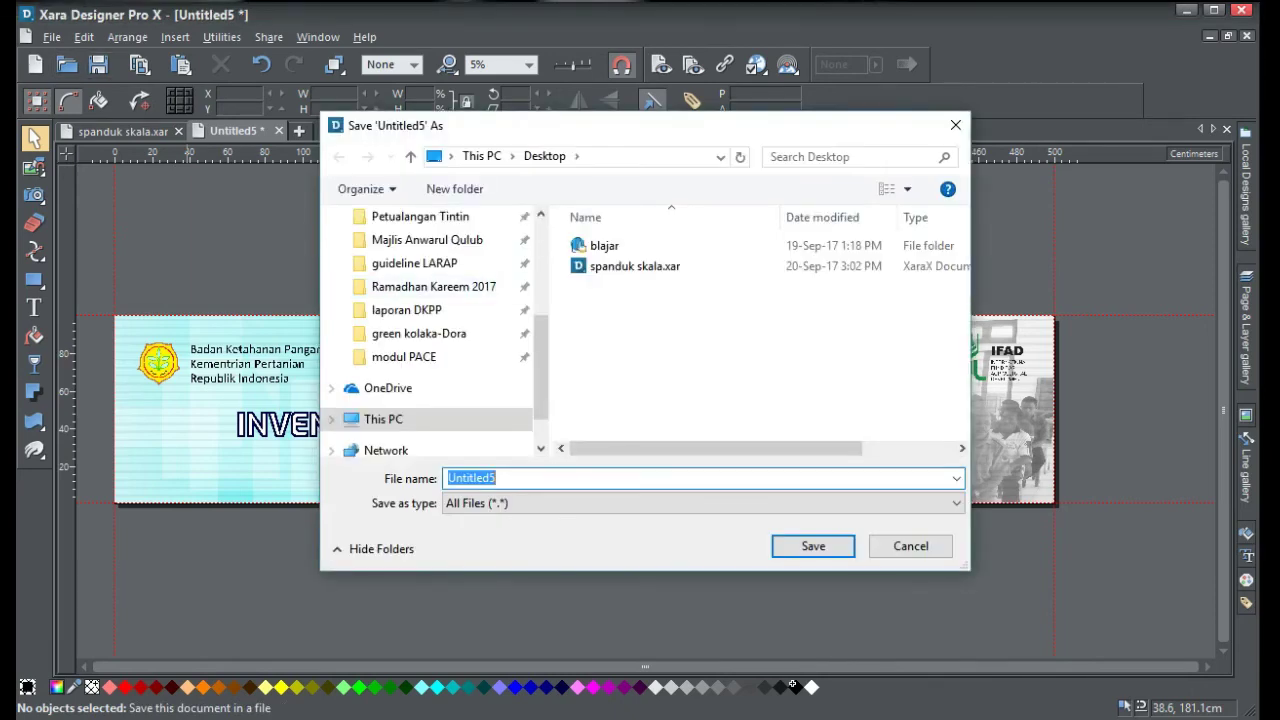
click(635, 266)
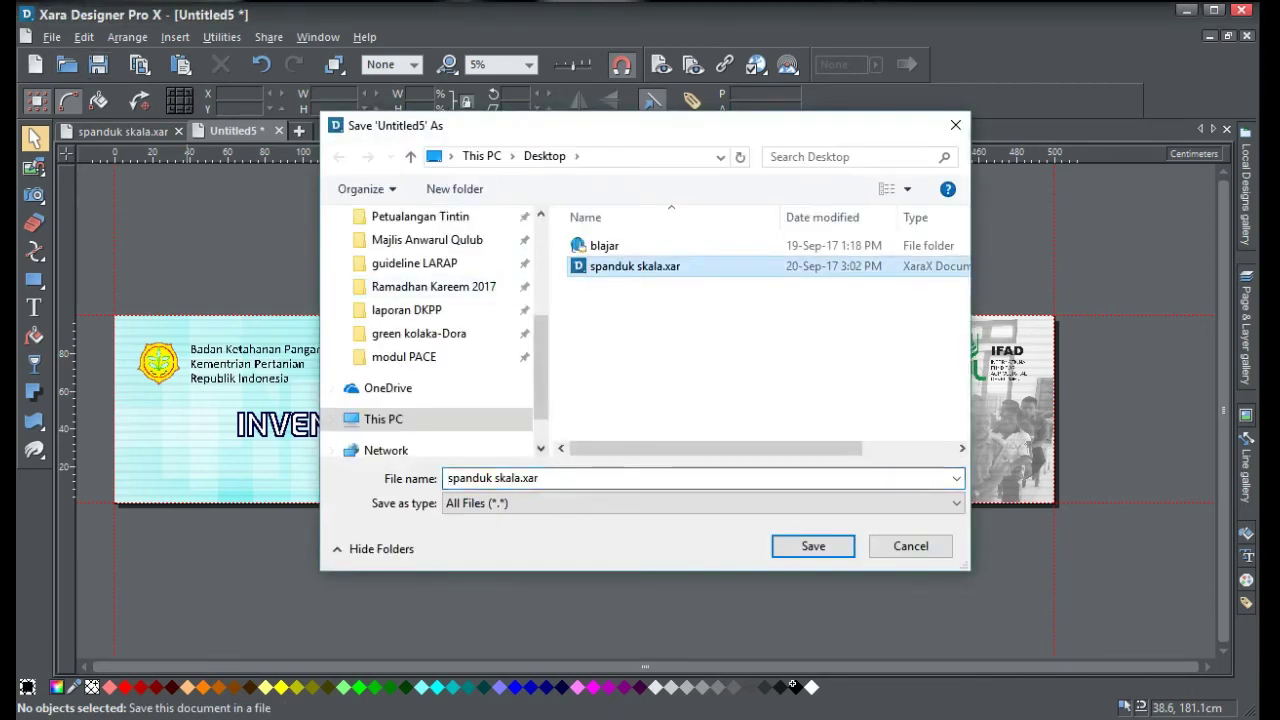
click(560, 478)
click(560, 478)
key(BackSpace)
key(BackSpace)
key(BackSpace)
key(BackSpace)
key(BackSpace)
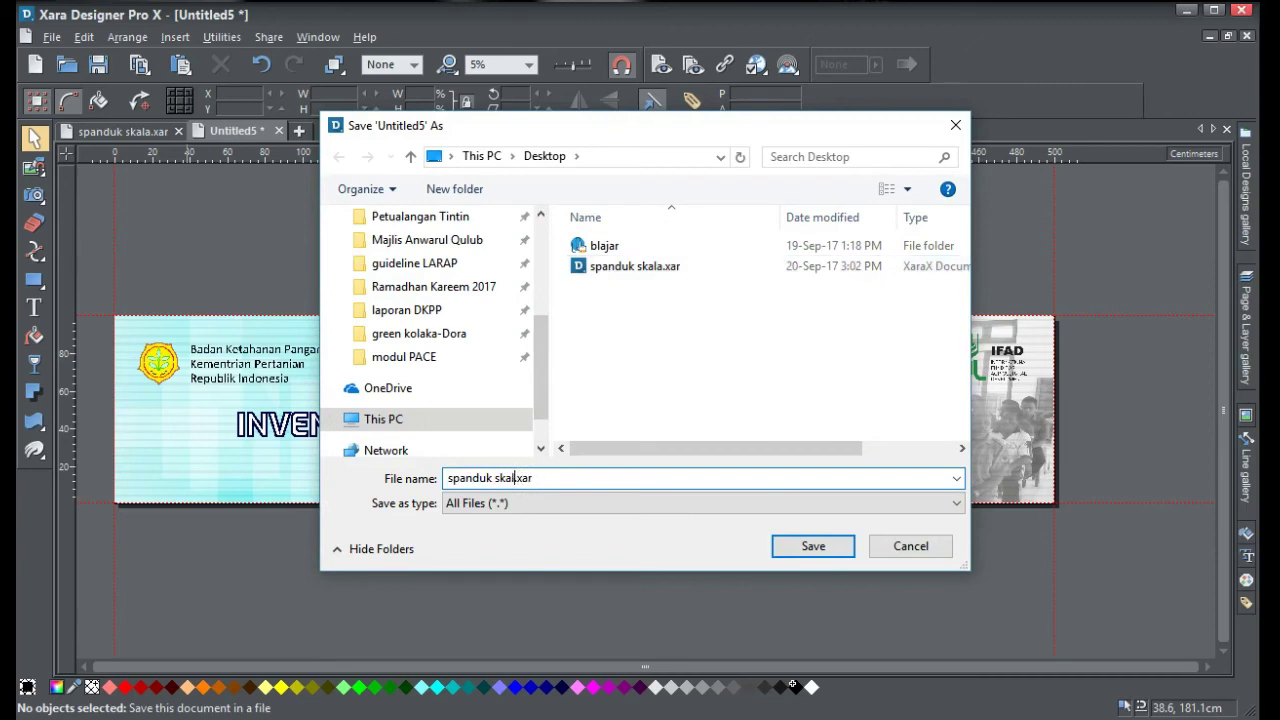
text(jadi)
key(Return)
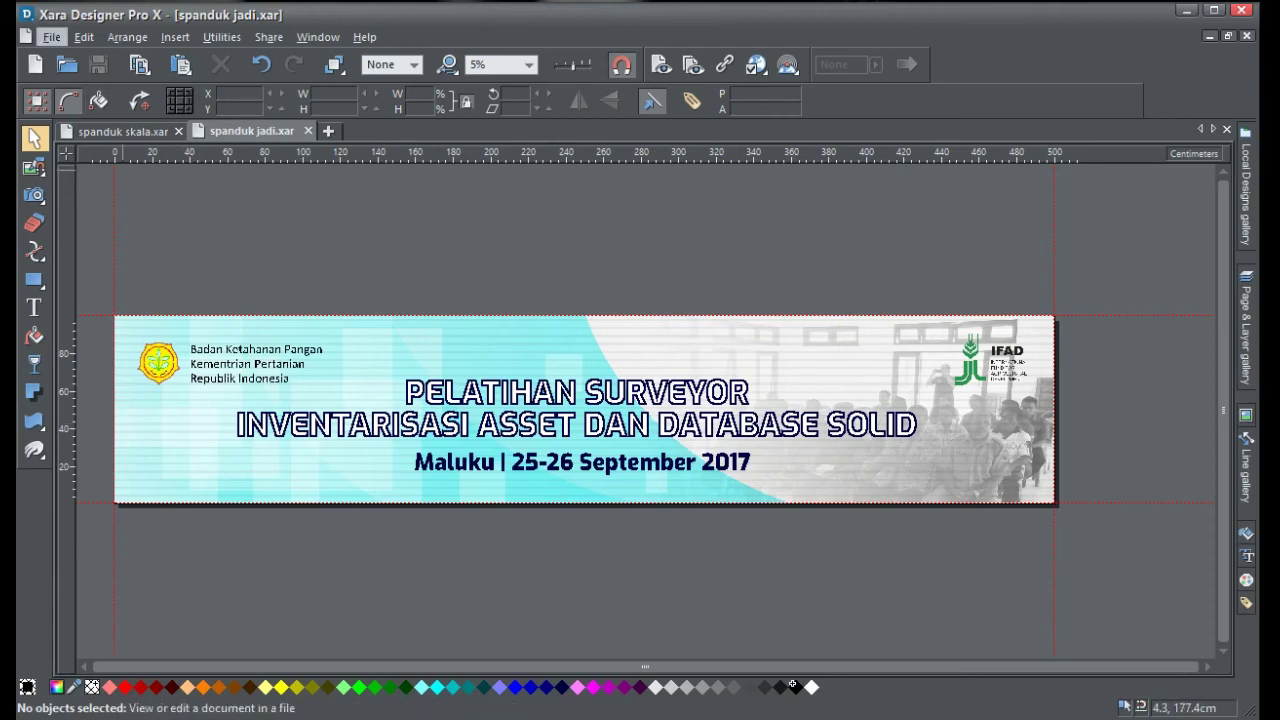
Export the banner's page content to the Desktop as a True color JPEG named spanduk jadi at 100 DPI.
click(51, 37)
click(80, 306)
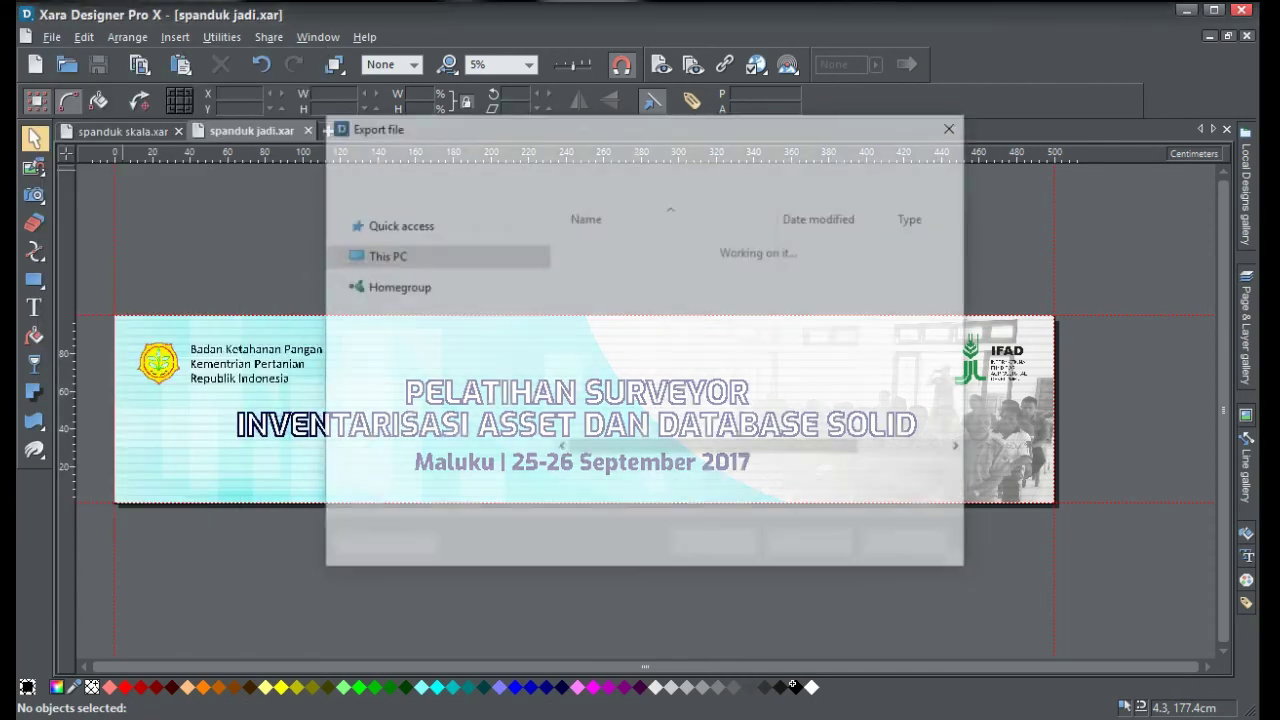
text(s)
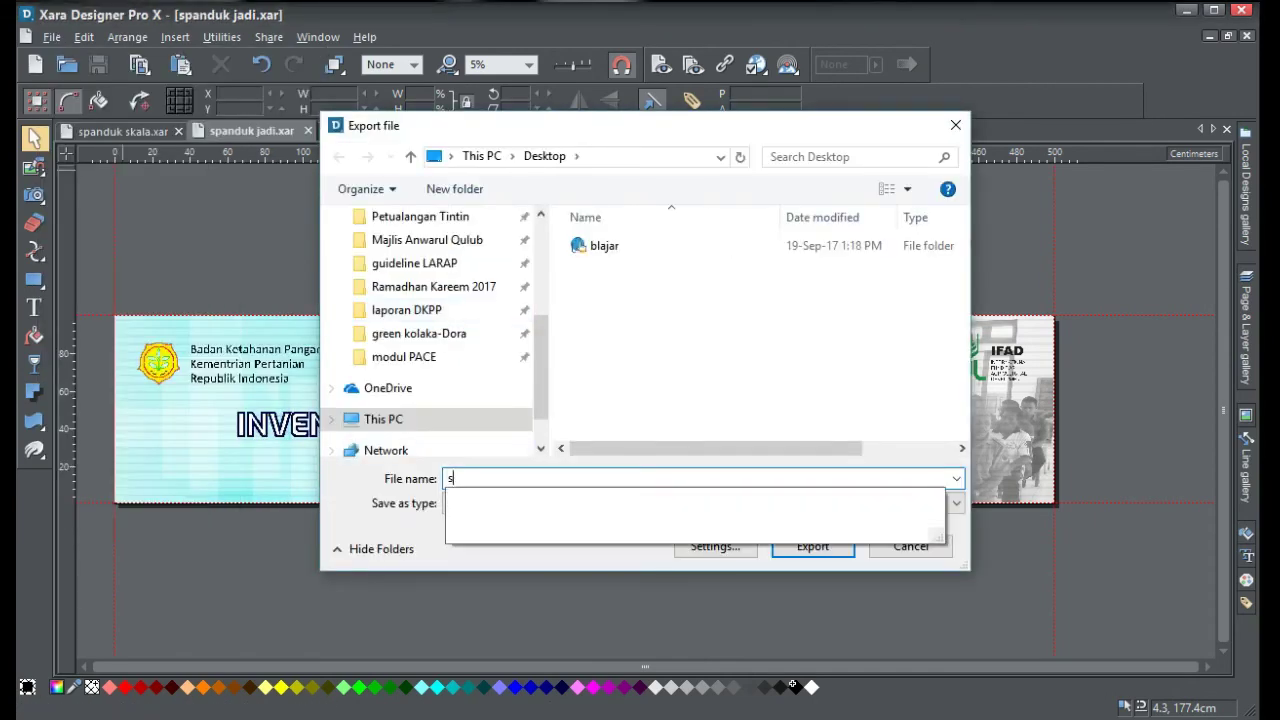
text(panduk jadi)
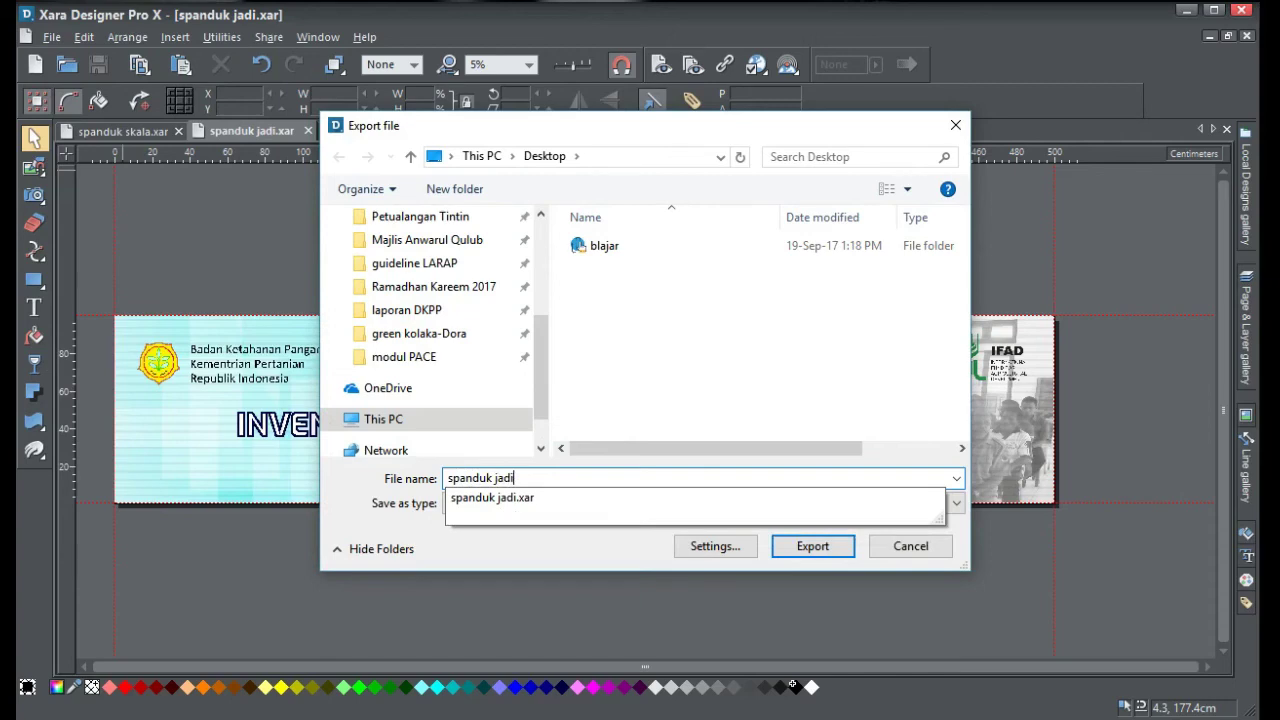
key(Tab)
key(Return)
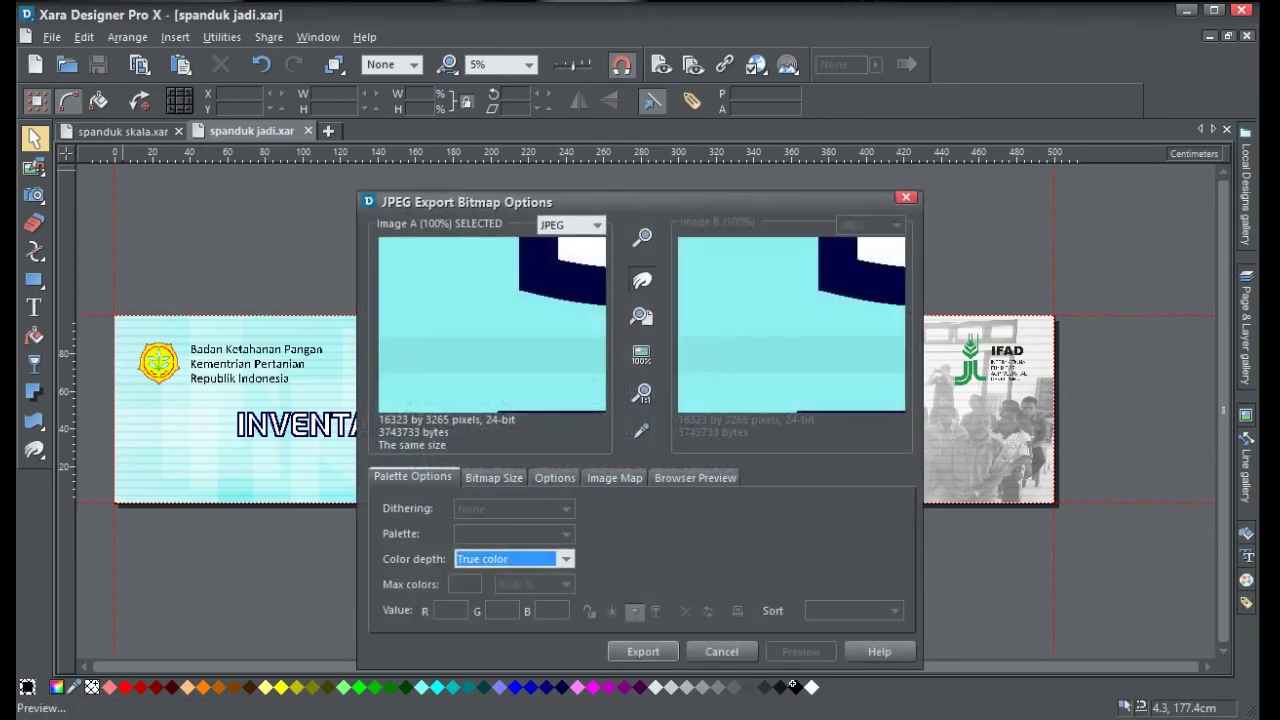
key(ctrl+Tab)
click(566, 560)
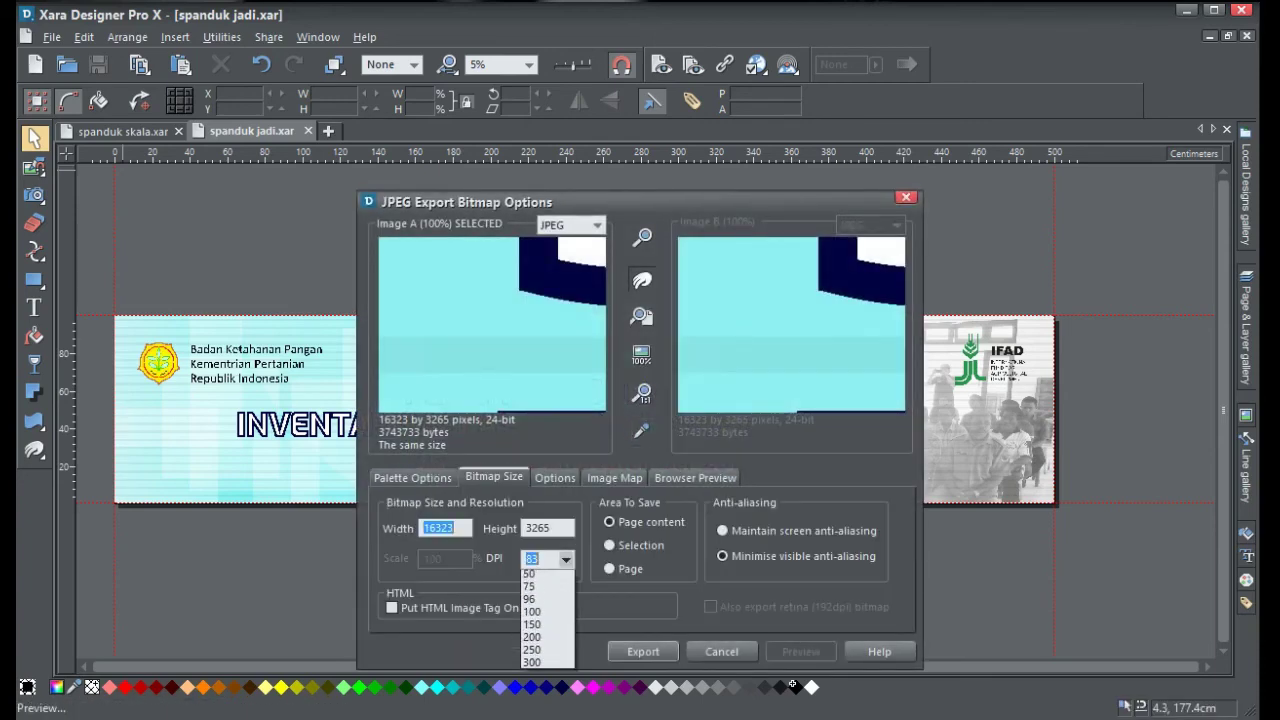
click(545, 628)
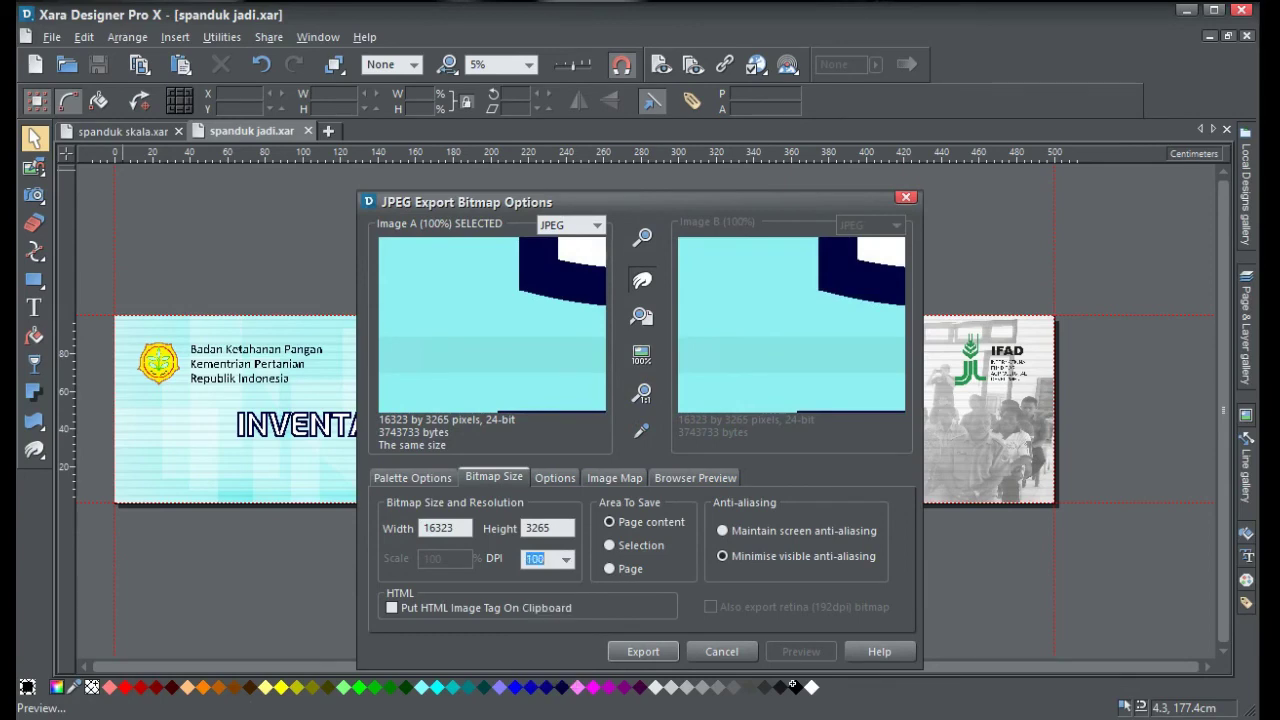
click(643, 651)
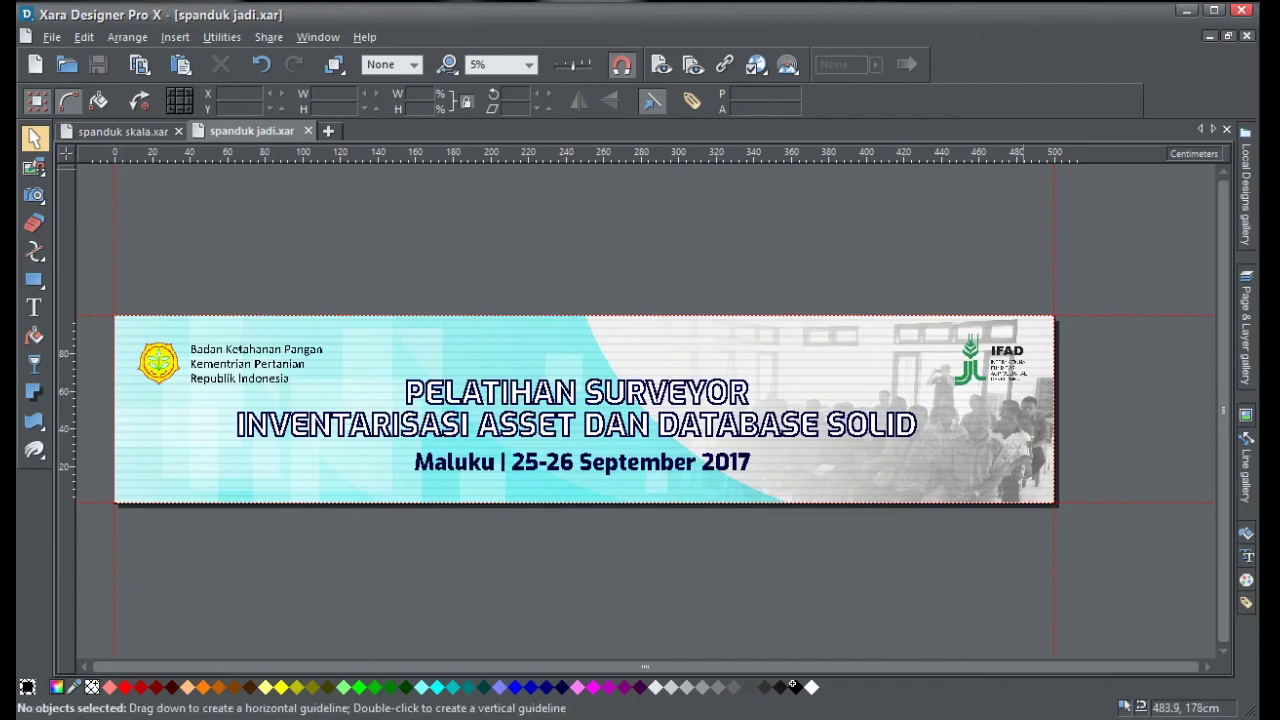
Minimize the design program and check the file size of spanduk jadi.jpg on the Desktop in its file properties.
click(1187, 11)
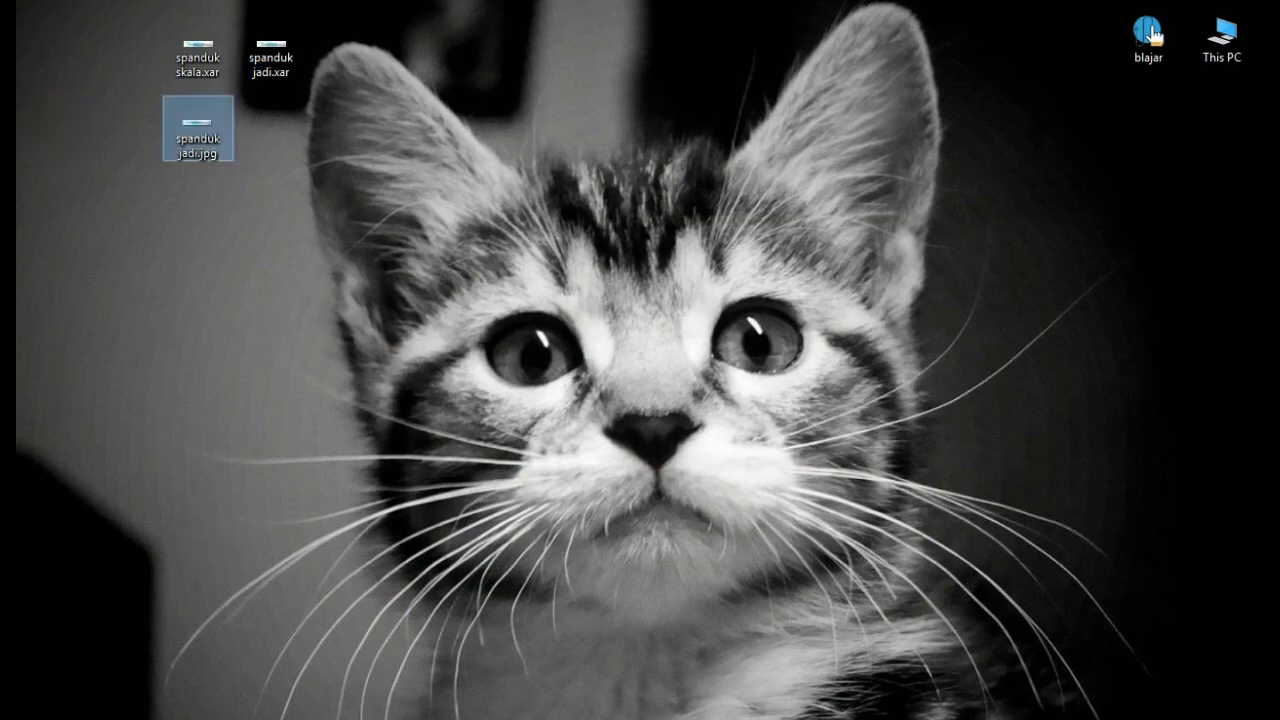
key(shift+F10)
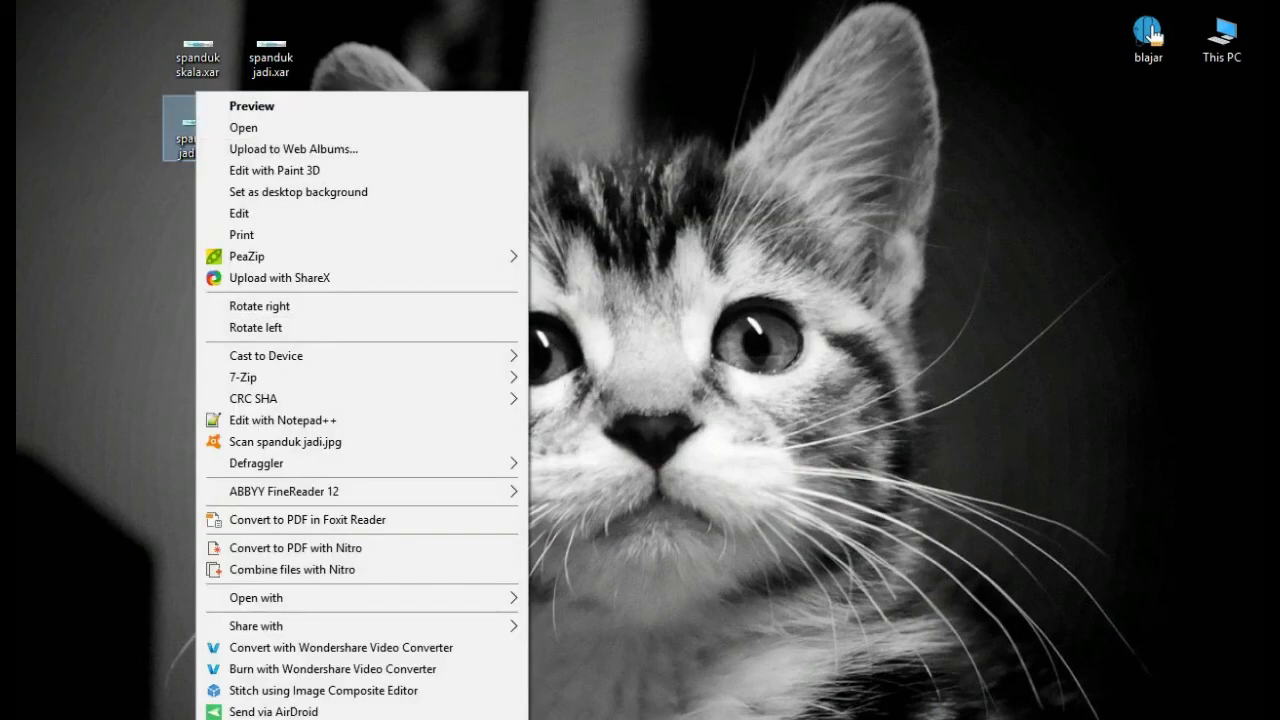
key(r)
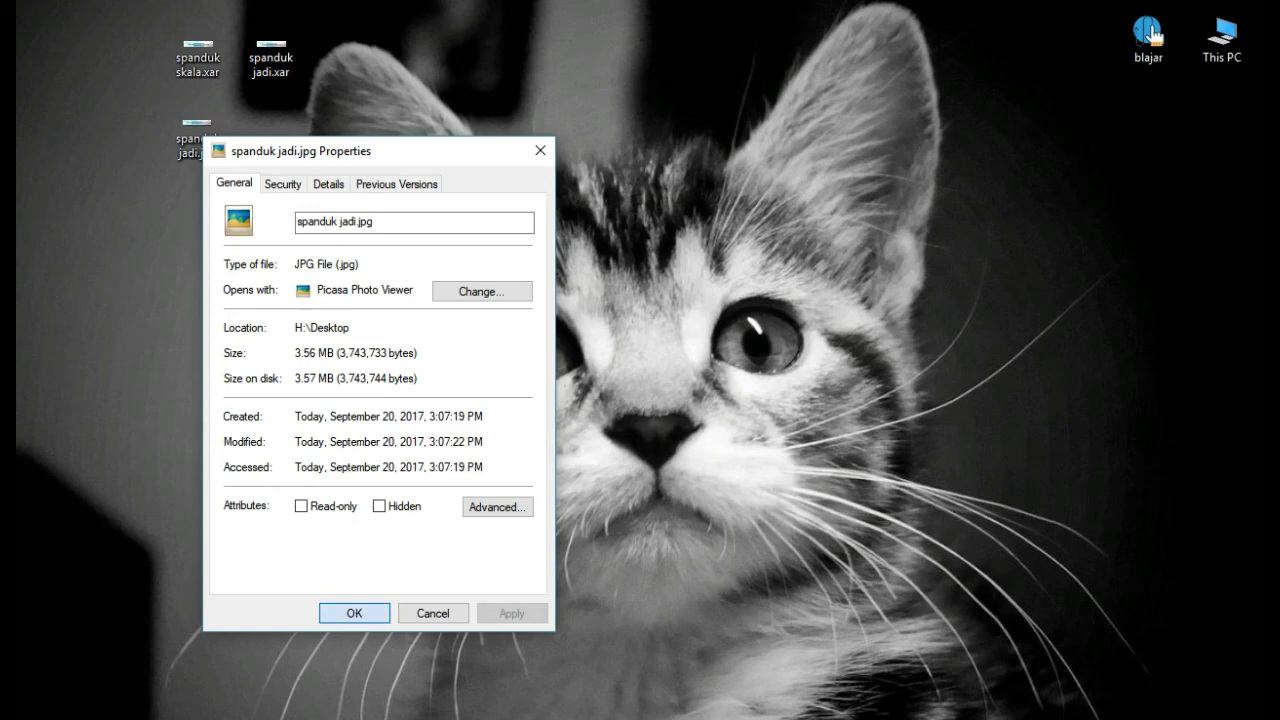
key(Return)
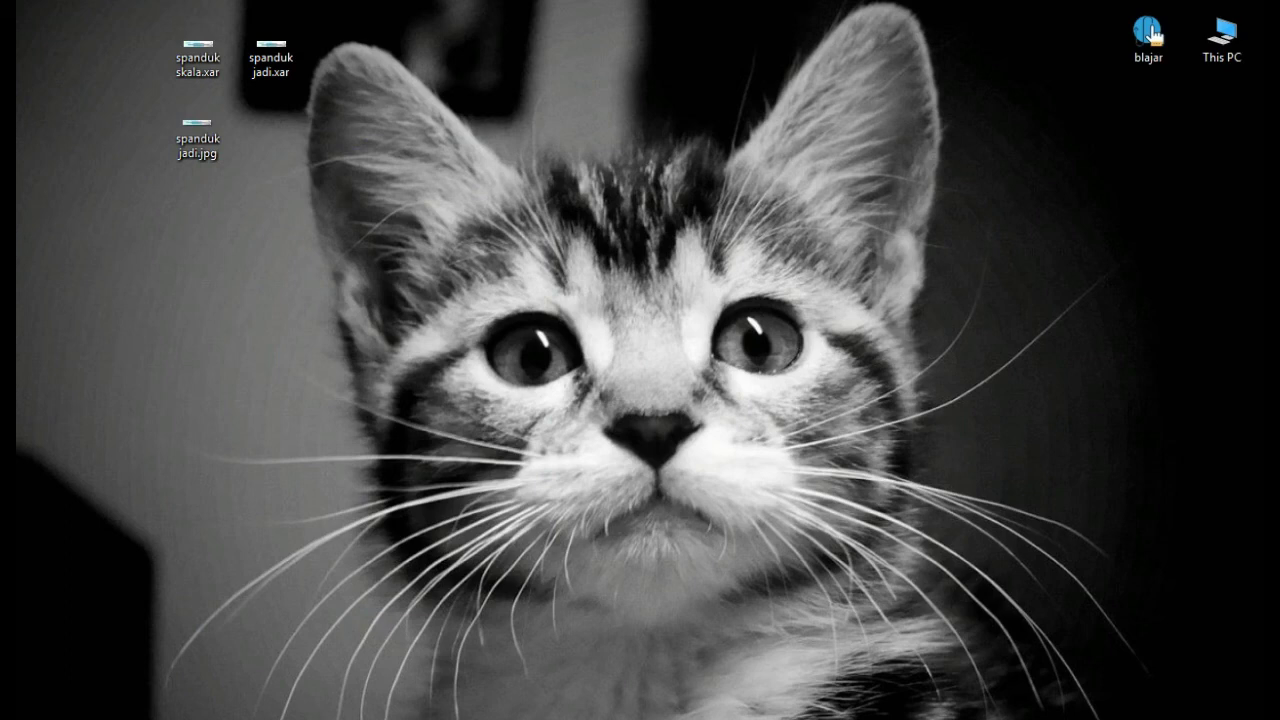
Open spanduk jadi.jpg in Picasa Photo Viewer, examine the sharpness of the banner's title lettering up close, view the whole banner and close the viewer.
click(198, 130)
key(Return)
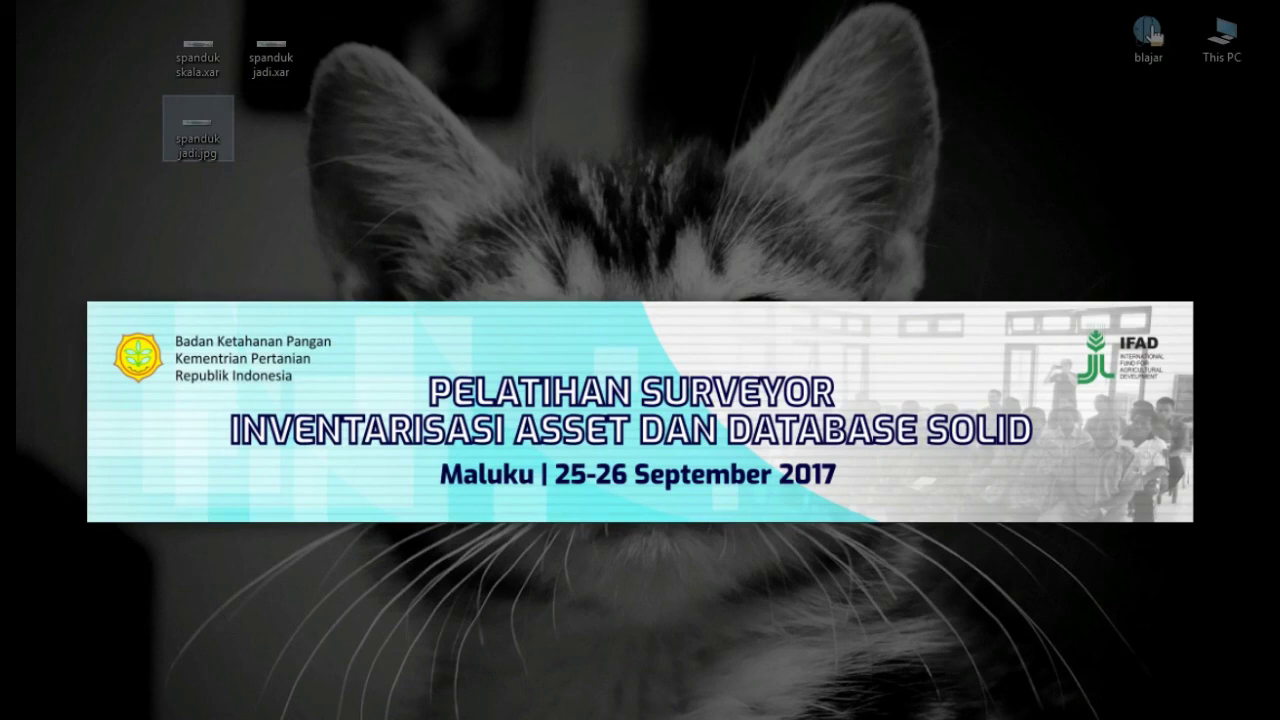
scroll(1150, 33, up, 5)
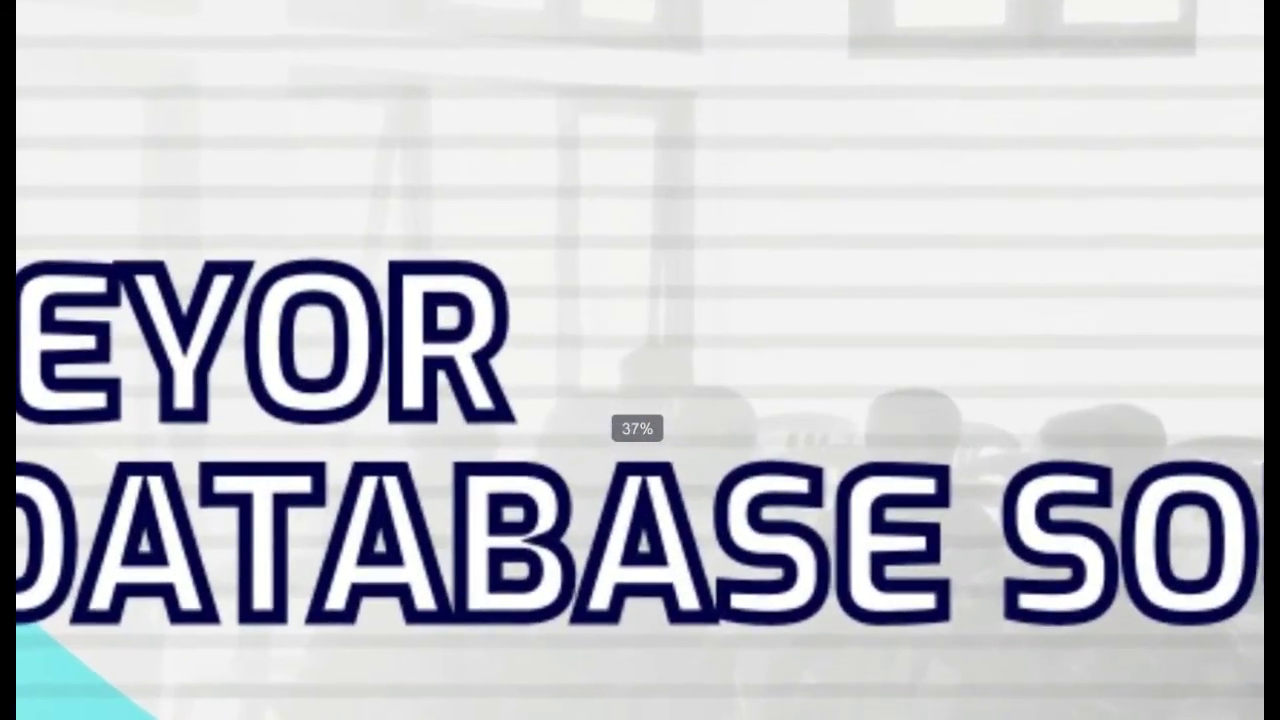
drag(600, 400, 1018, 379)
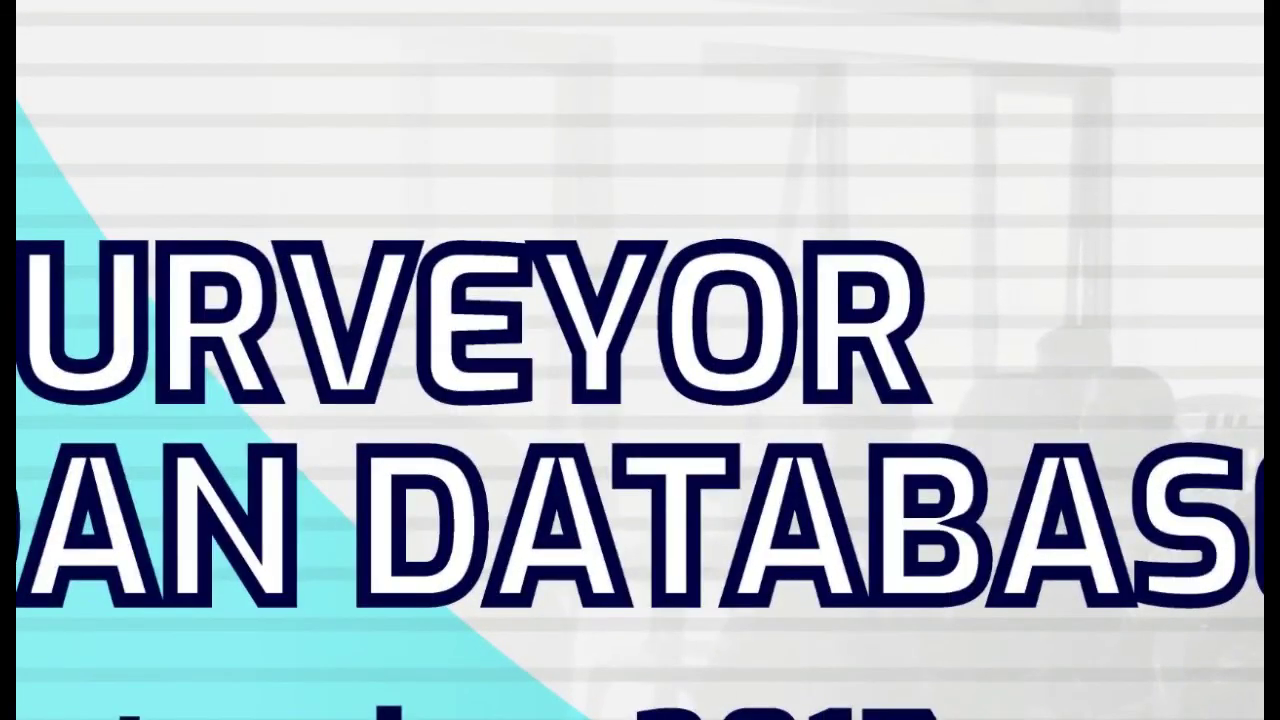
scroll(660, 380, up, 4)
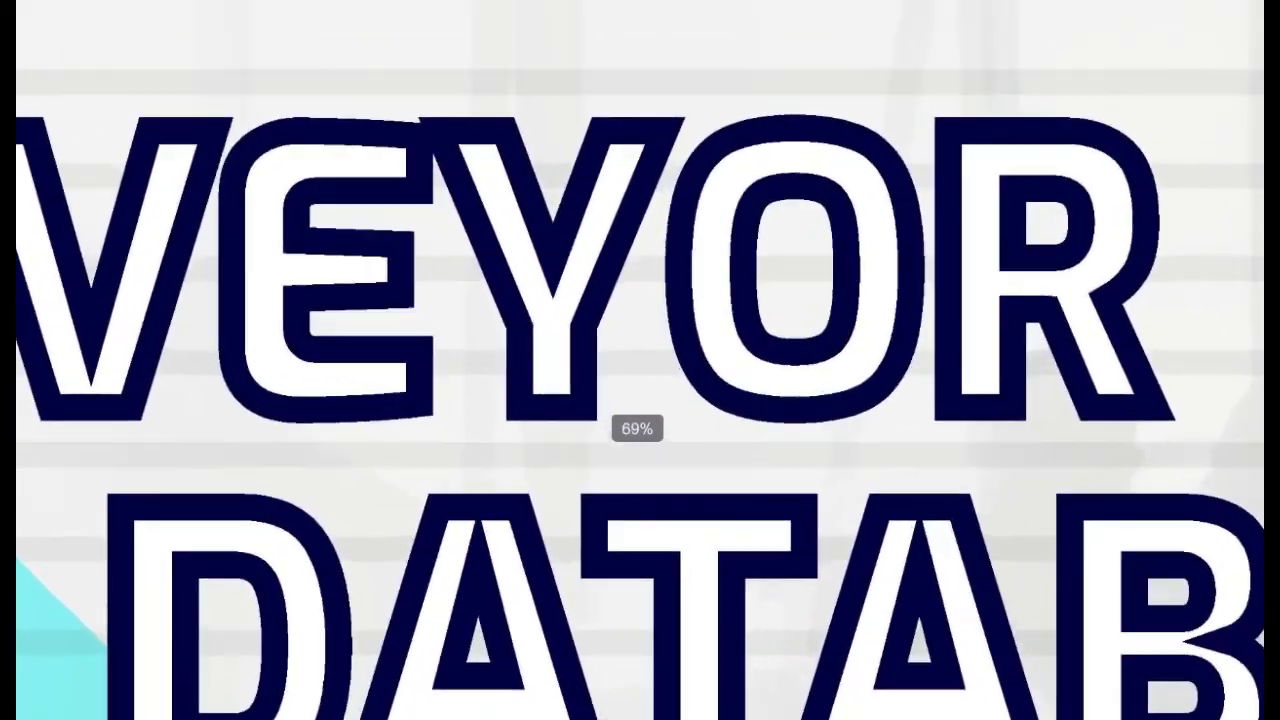
scroll(640, 380, up, 3)
scroll(640, 380, down, 2)
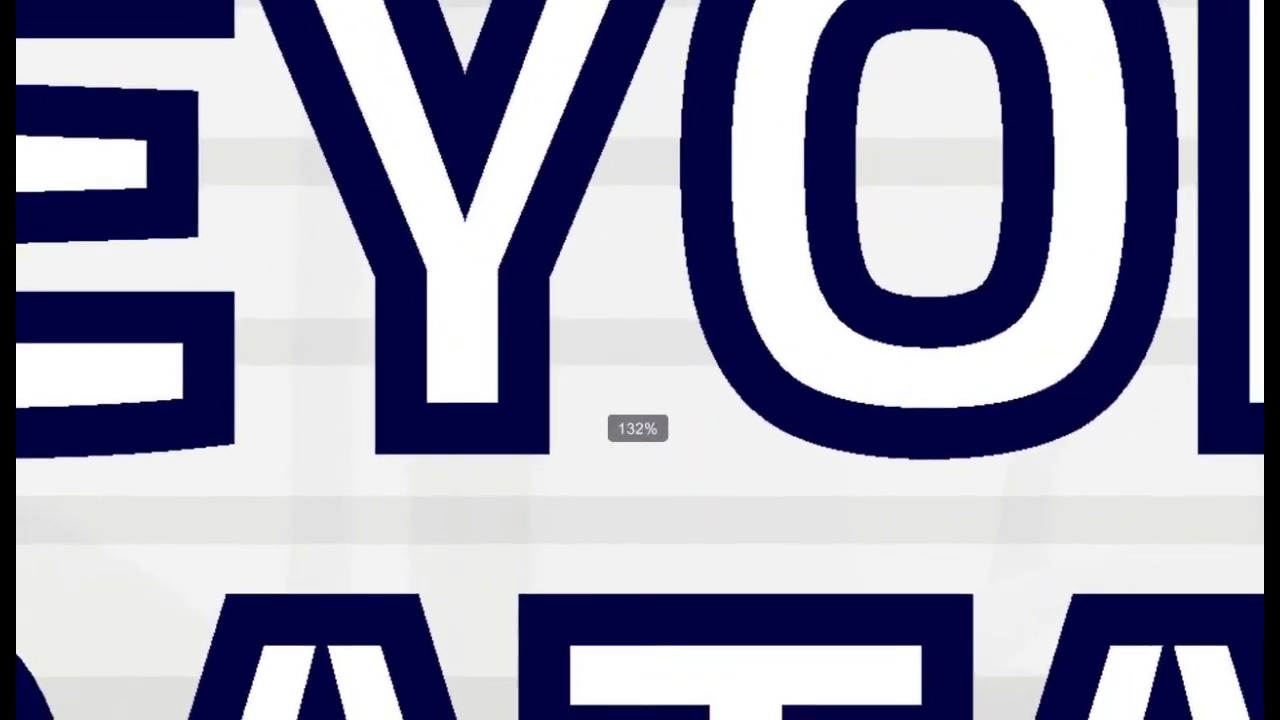
scroll(640, 380, down, 2)
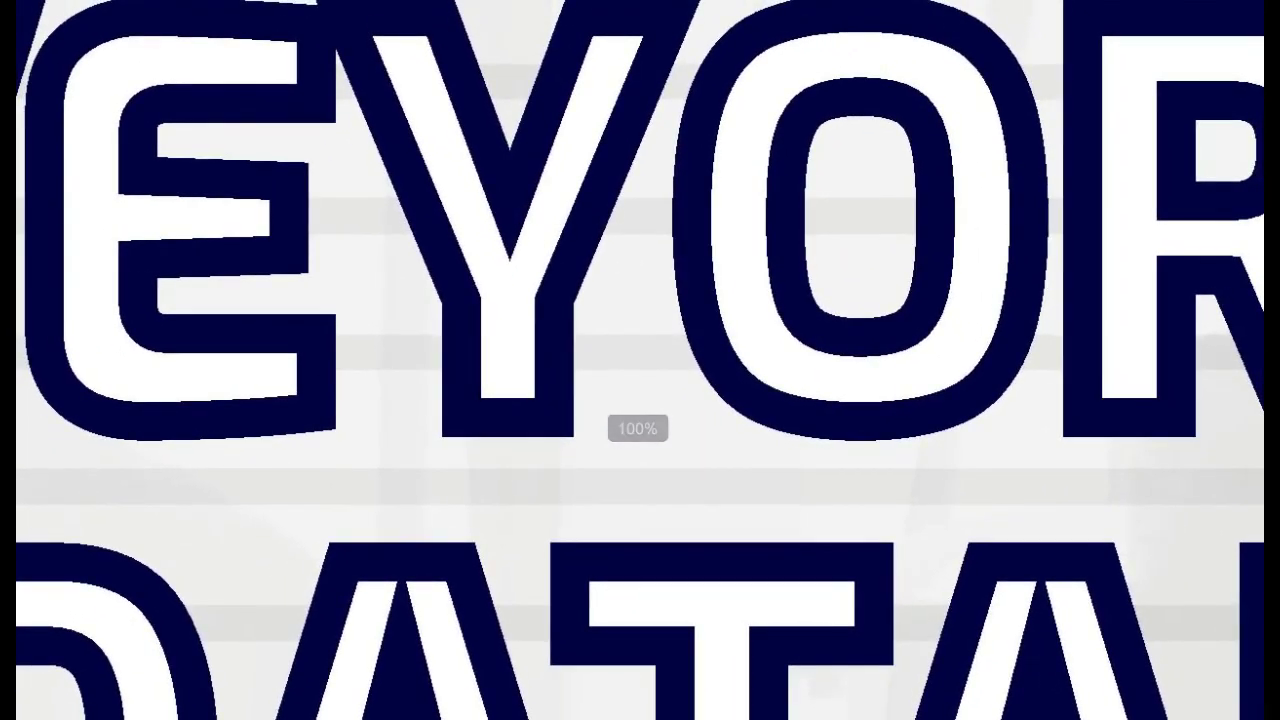
drag(700, 360, 65, 375)
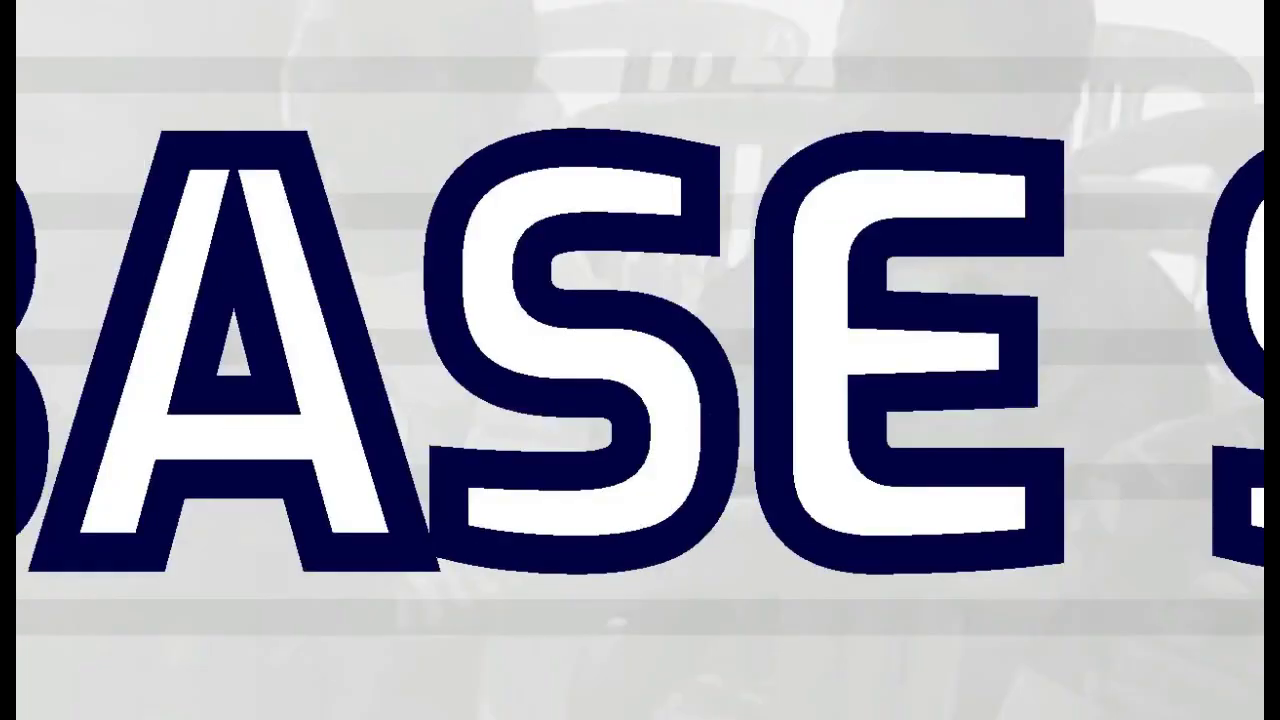
scroll(640, 380, down, 3)
scroll(640, 380, down, 5)
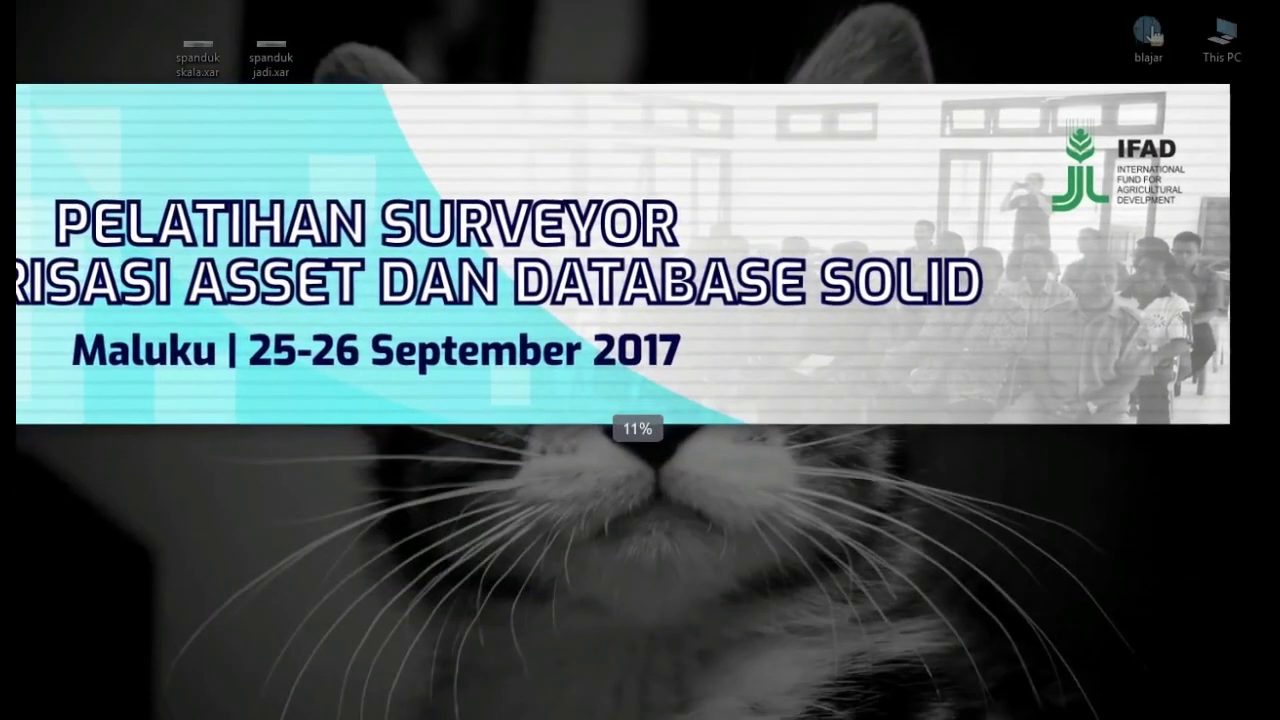
scroll(640, 380, down, 3)
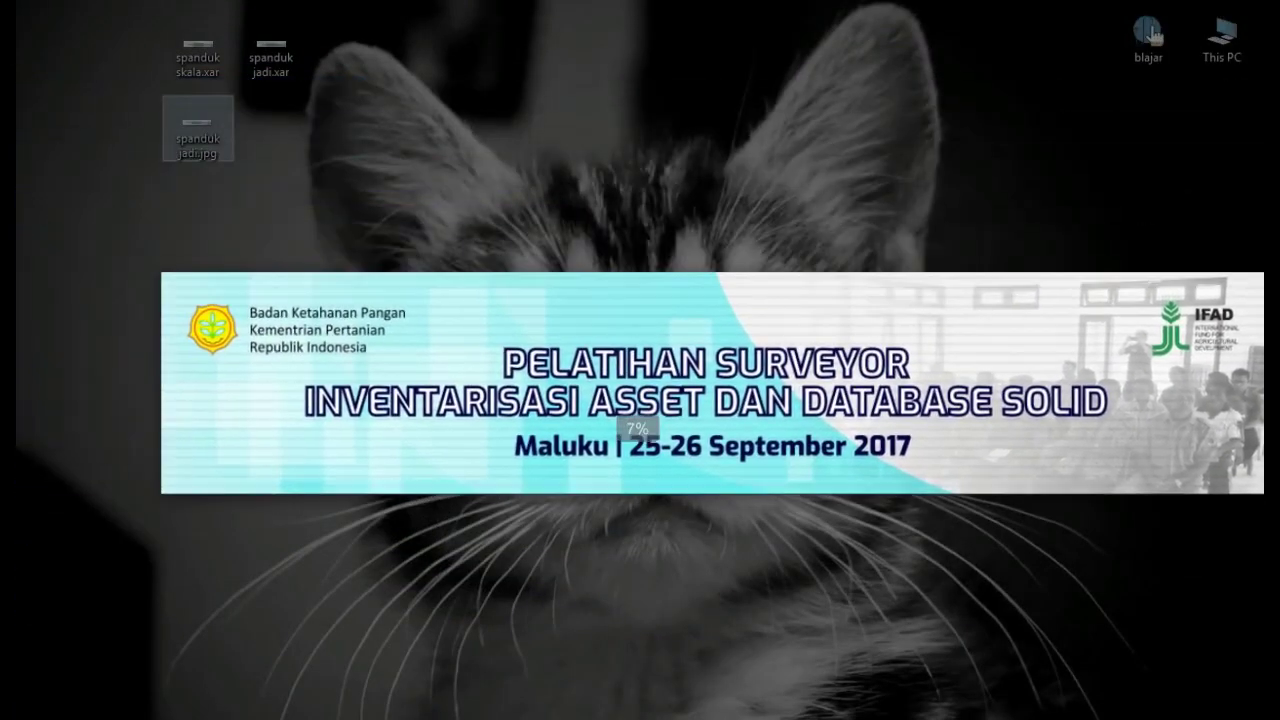
double_click(816, 284)
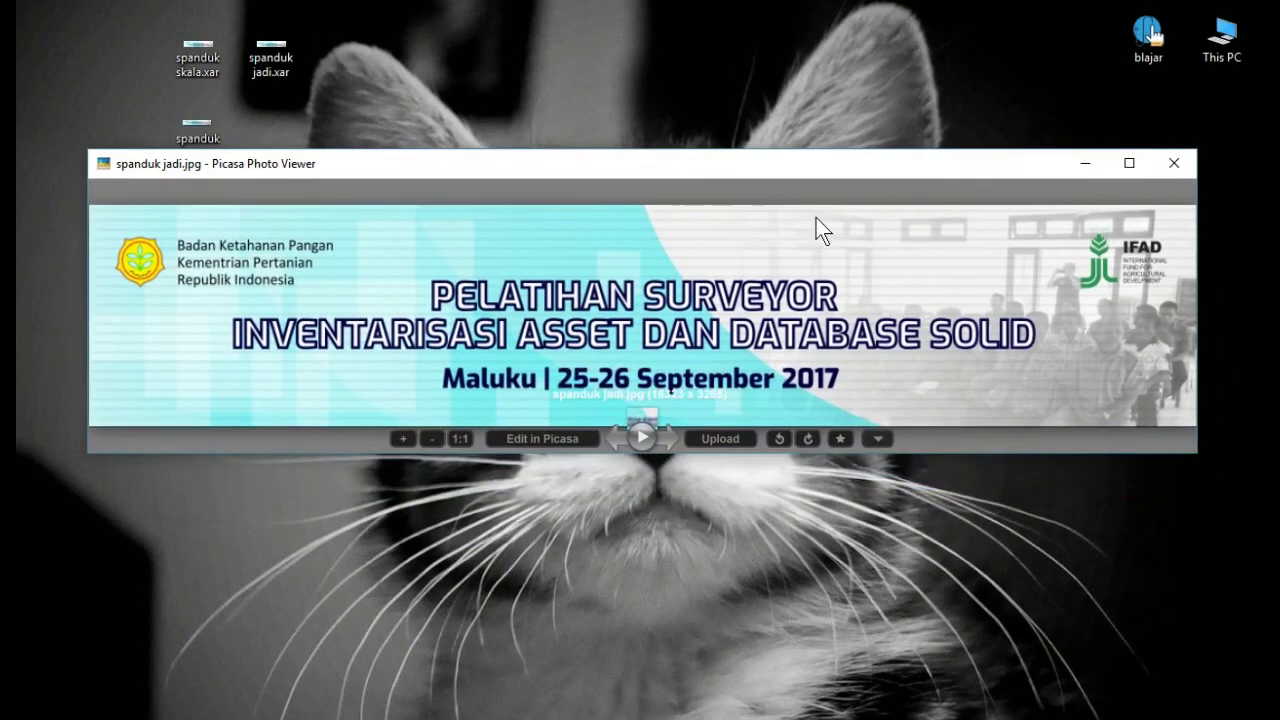
drag(816, 218, 830, 244)
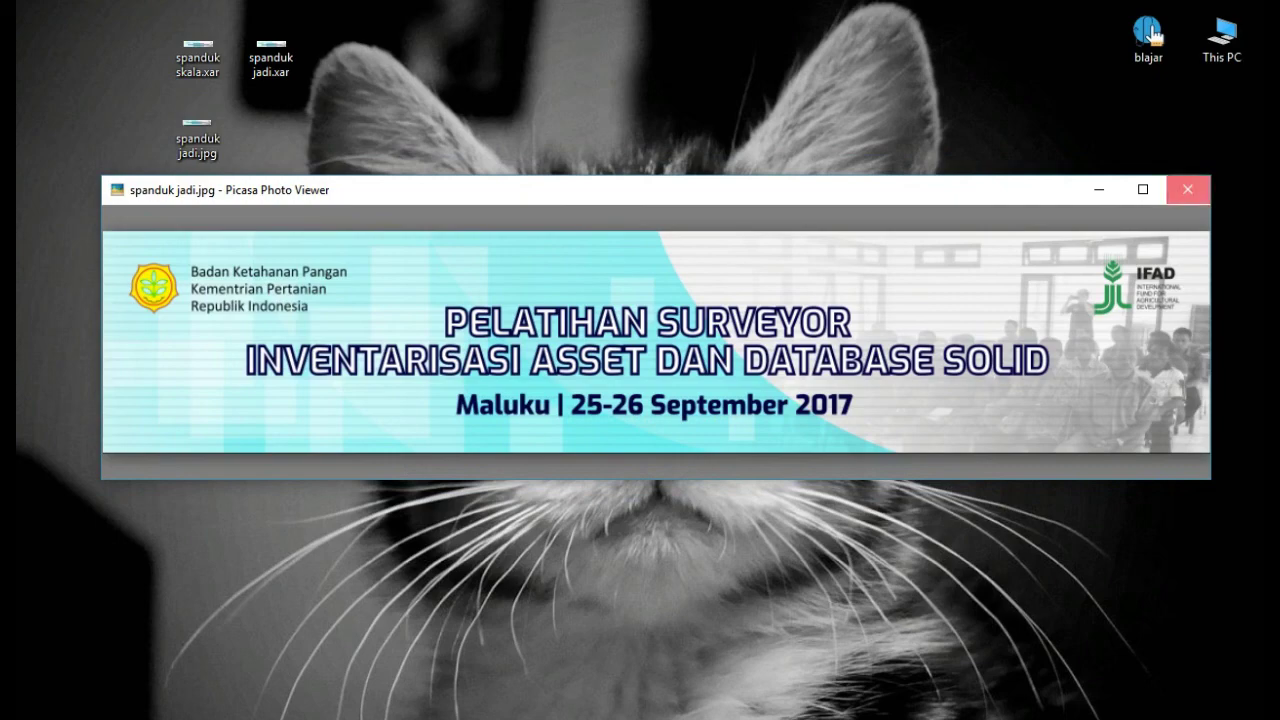
key(Escape)
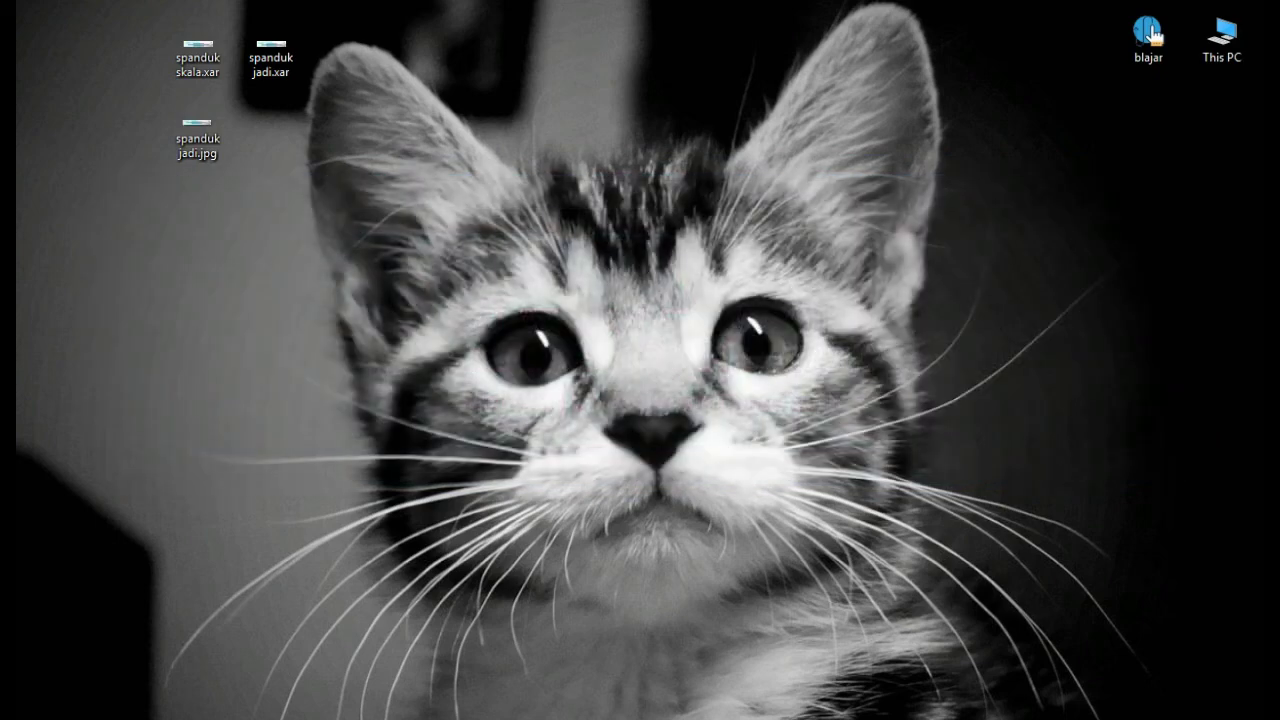